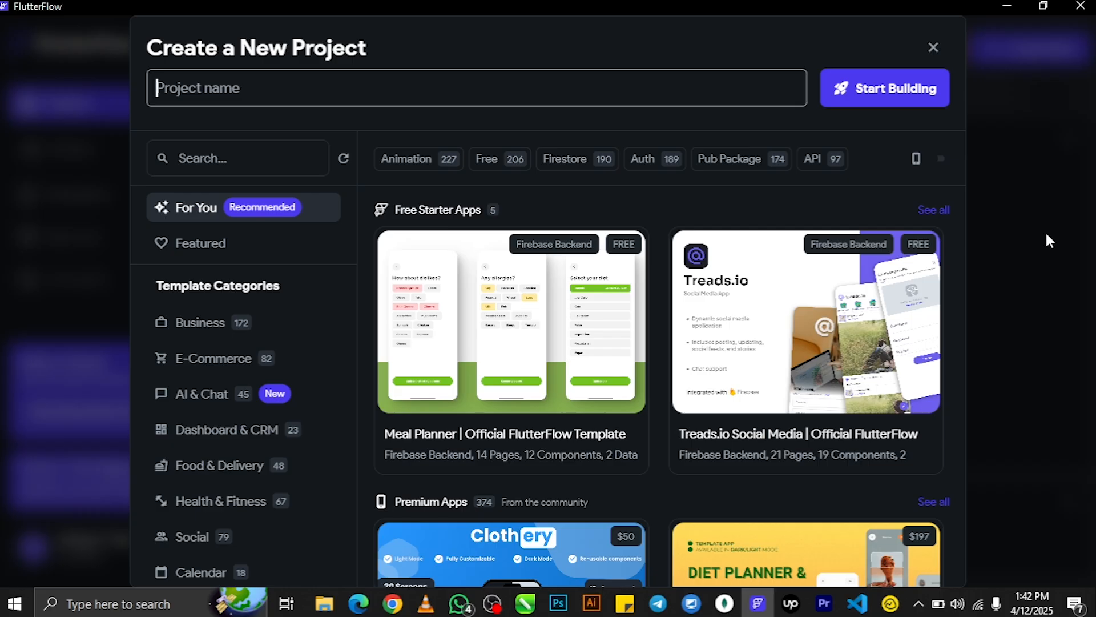
# Step: Create a new blank project named Component
pyautogui.scroll(-10, 628, 320)
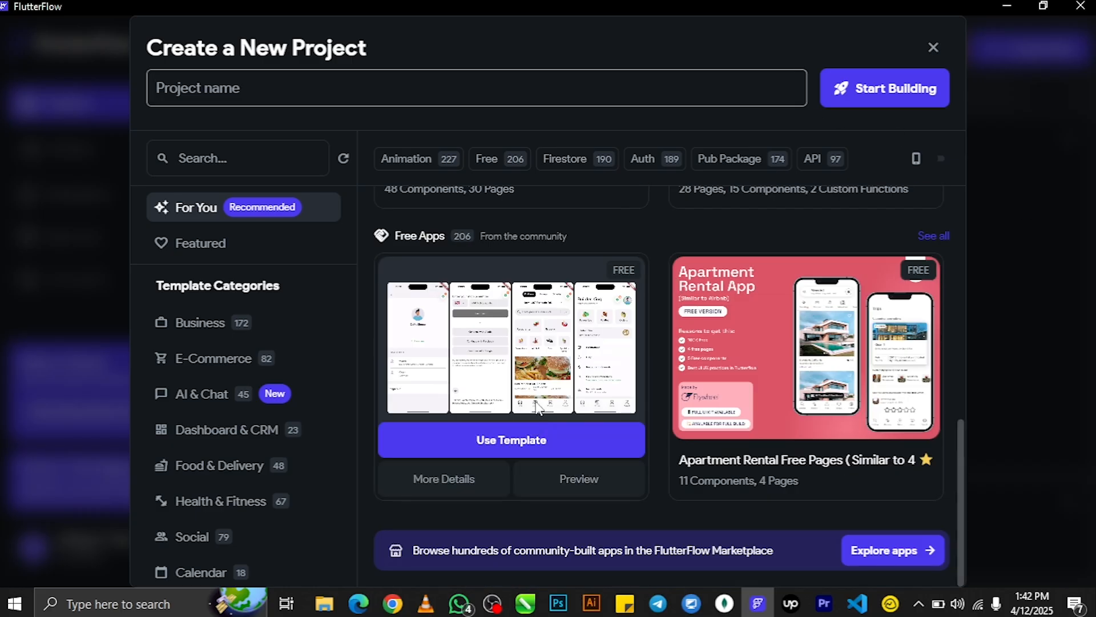
pyautogui.scroll(10, 643, 315)
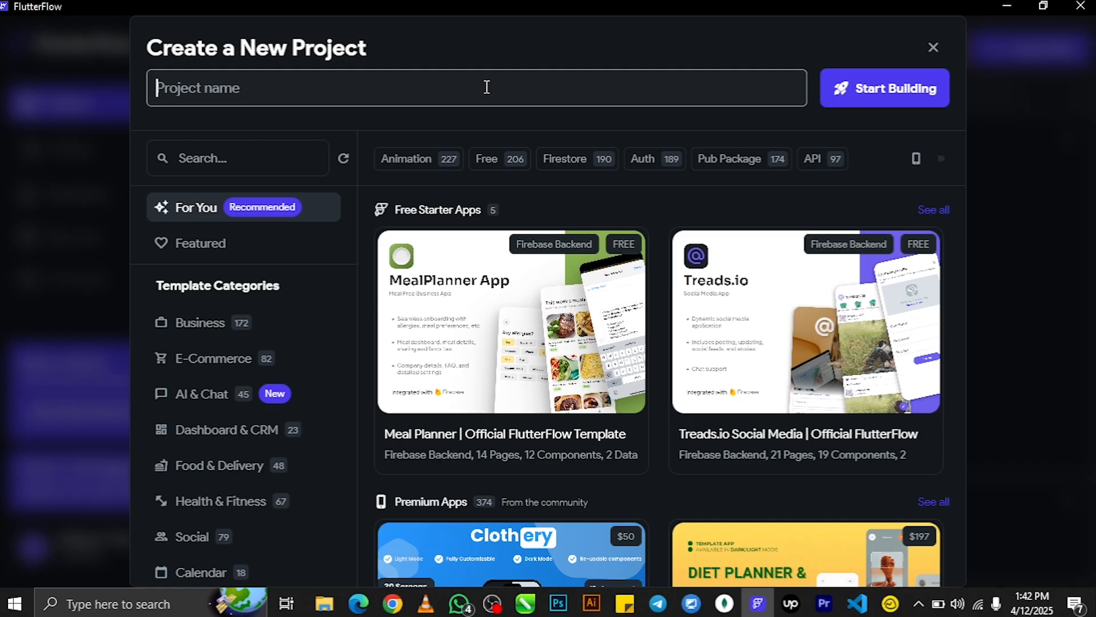
pyautogui.write('Compon')
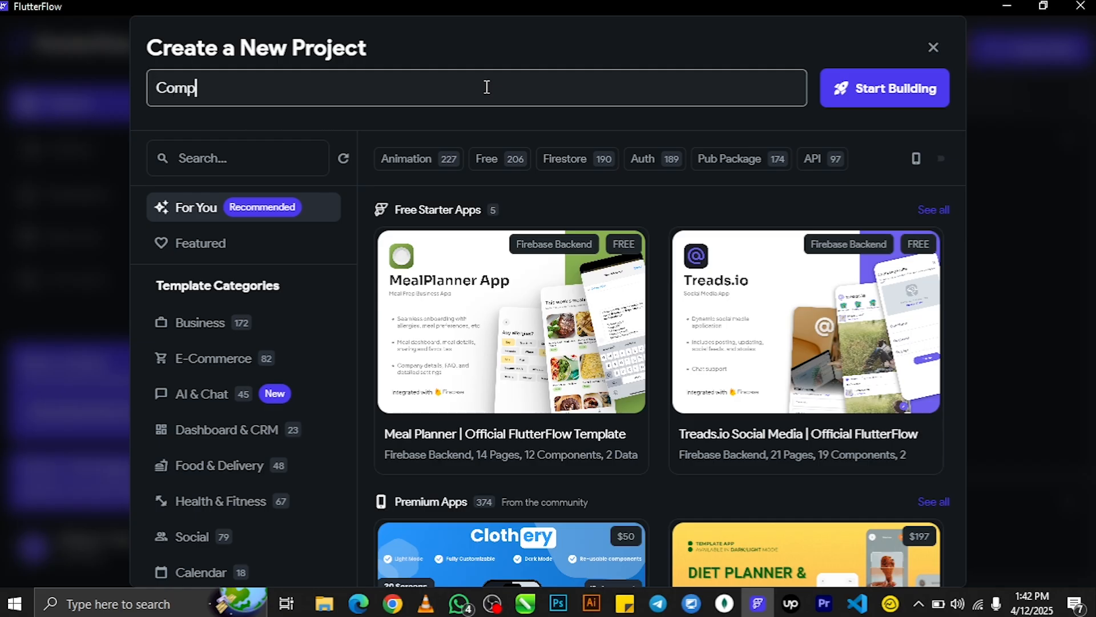
pyautogui.write('ent')
pyautogui.click(871, 96)
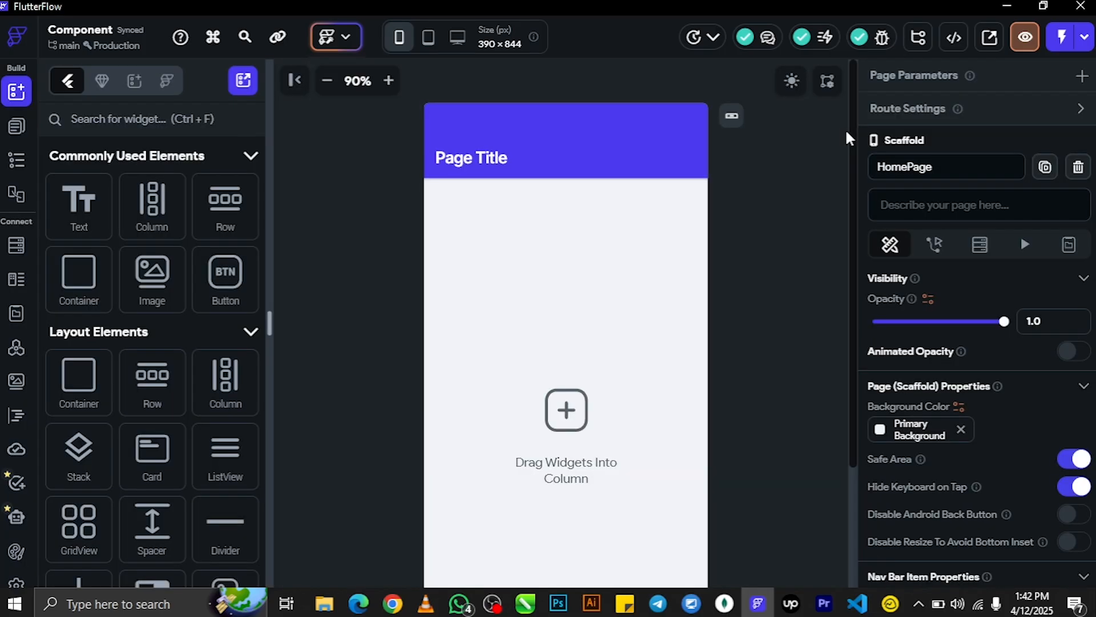
# Step: Delete the app bar from HomePage and turn off the page's Safe Area option
pyautogui.click(326, 81)
pyautogui.click(326, 80)
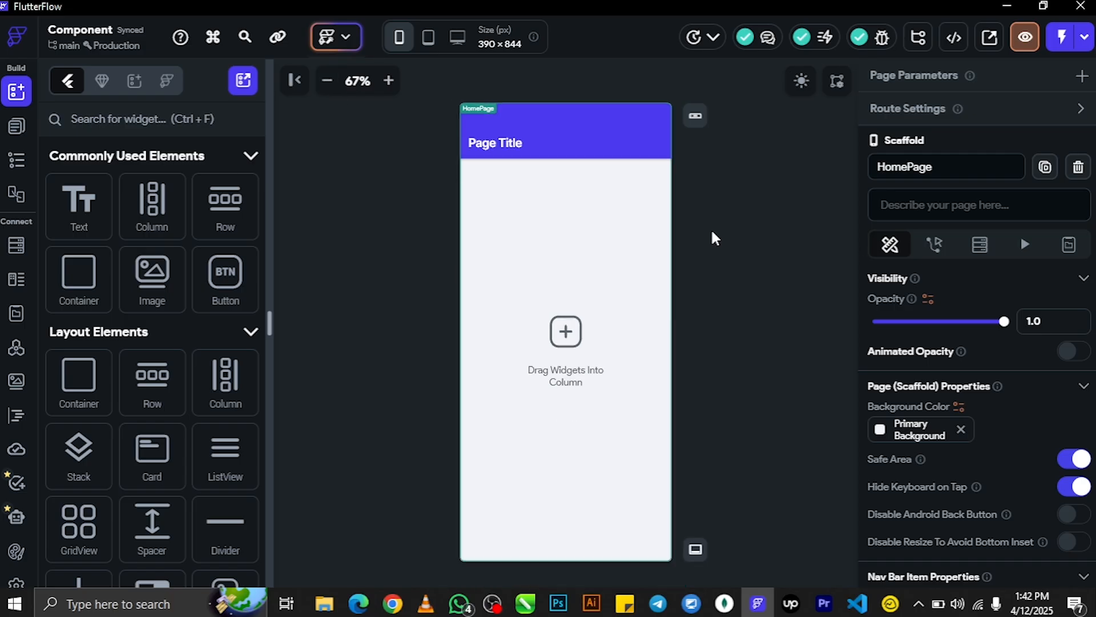
pyautogui.click(609, 153)
pyautogui.press('Delete')
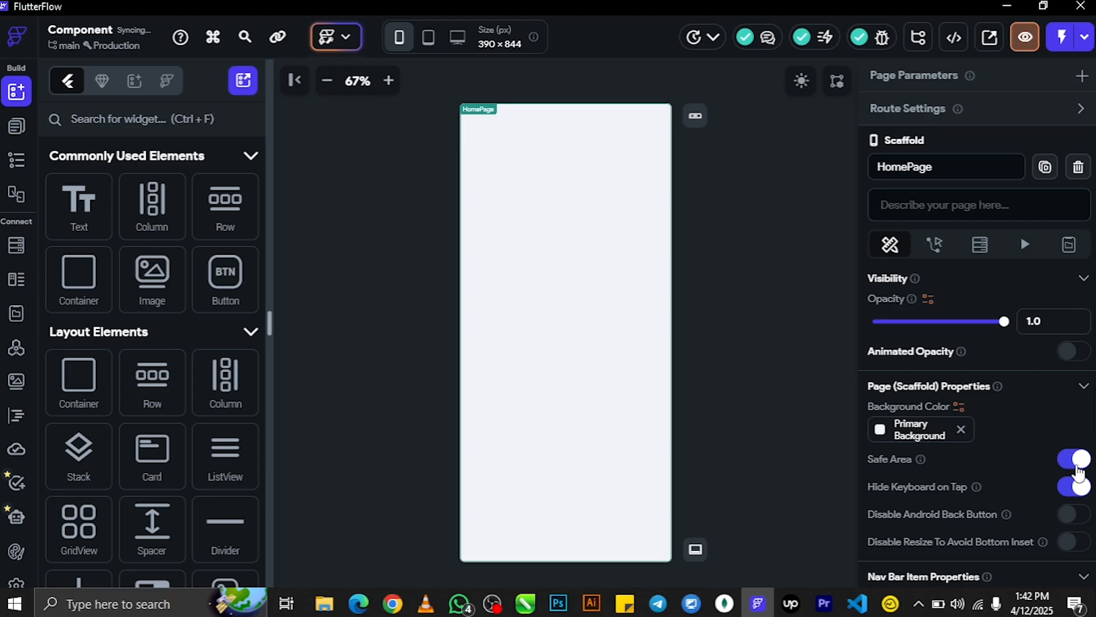
pyautogui.click(1074, 460)
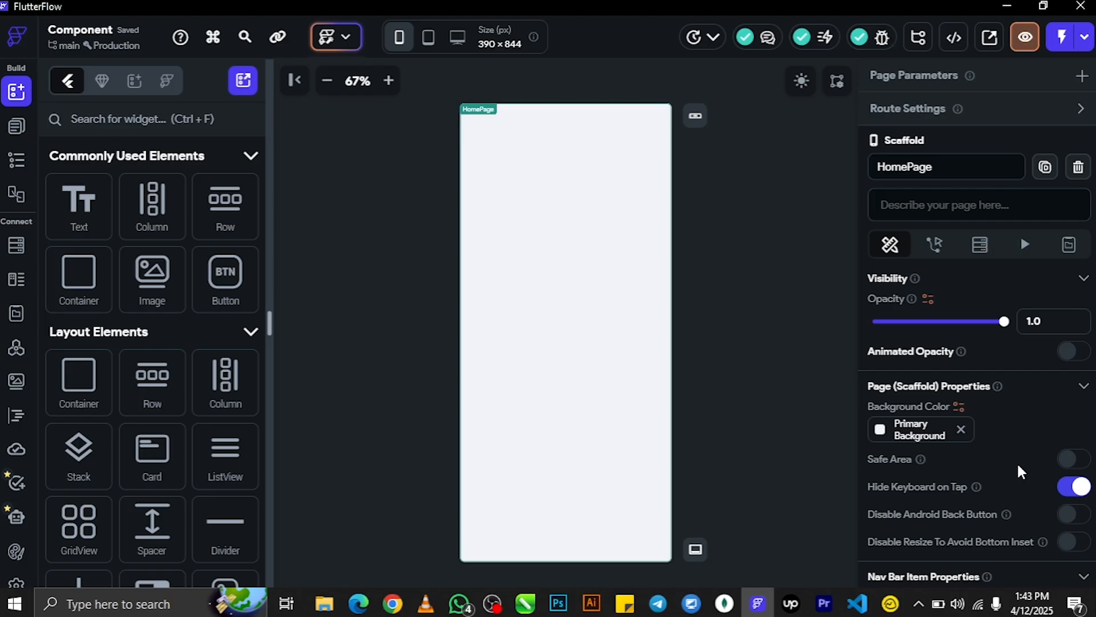
# Step: Set the HomePage background color to dark gray #383838
pyautogui.click(881, 431)
pyautogui.moveTo(626, 138)
pyautogui.mouseDown()
pyautogui.moveTo(606, 165)
pyautogui.moveTo(613, 147)
pyautogui.mouseUp()
pyautogui.click(827, 44)
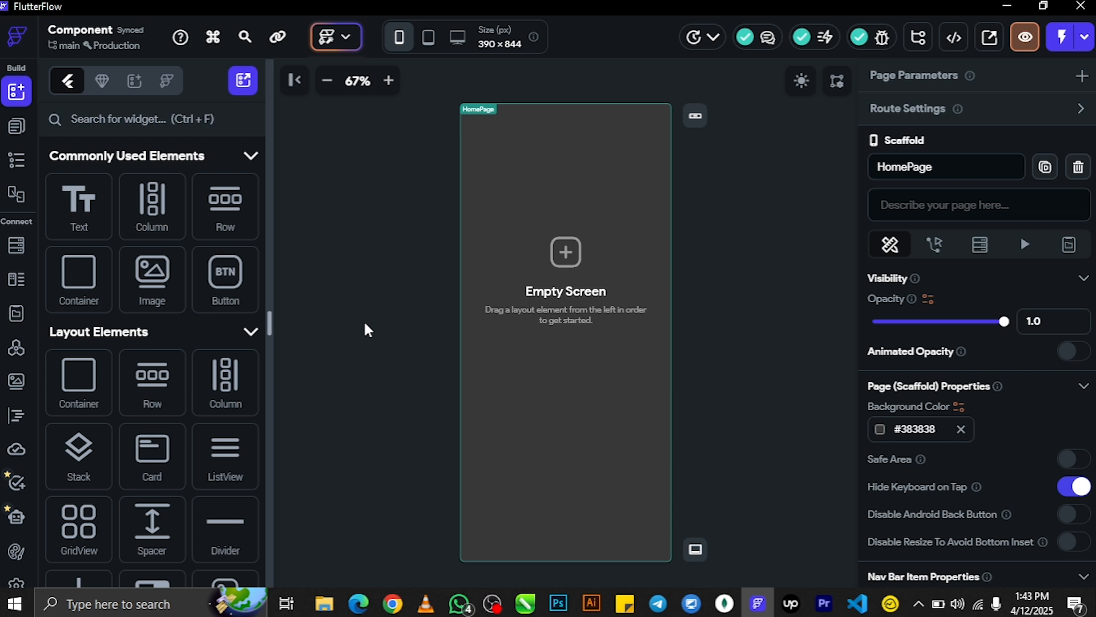
pyautogui.rightClick(569, 255)
pyautogui.click(776, 275)
# Step: Open the dialog for adding pages and components and browse its flows and component templates
pyautogui.click(16, 126)
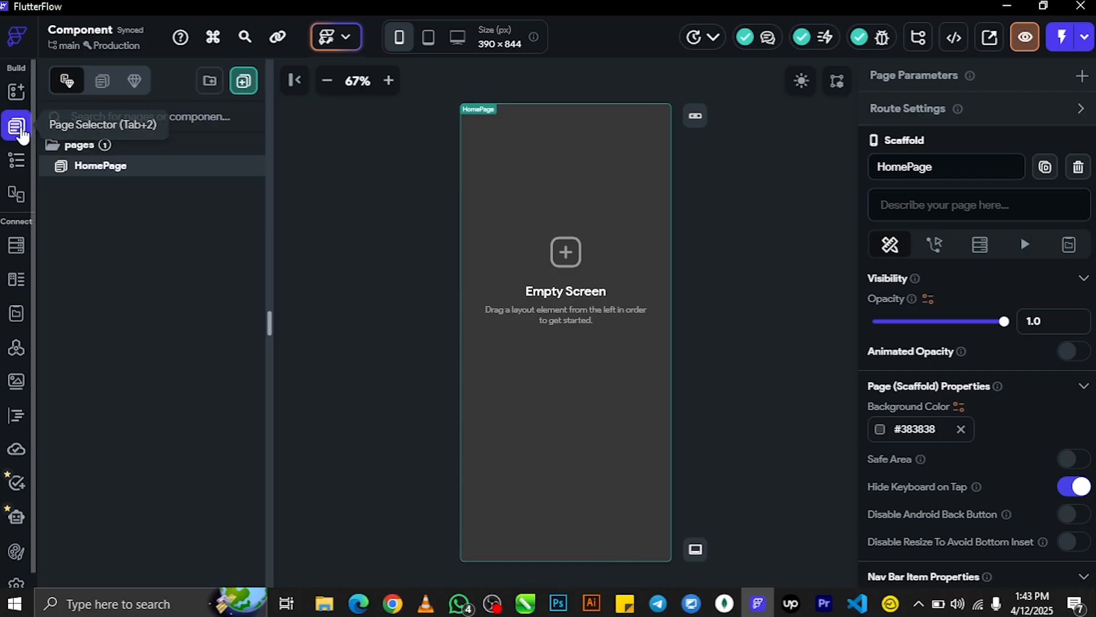
pyautogui.click(244, 81)
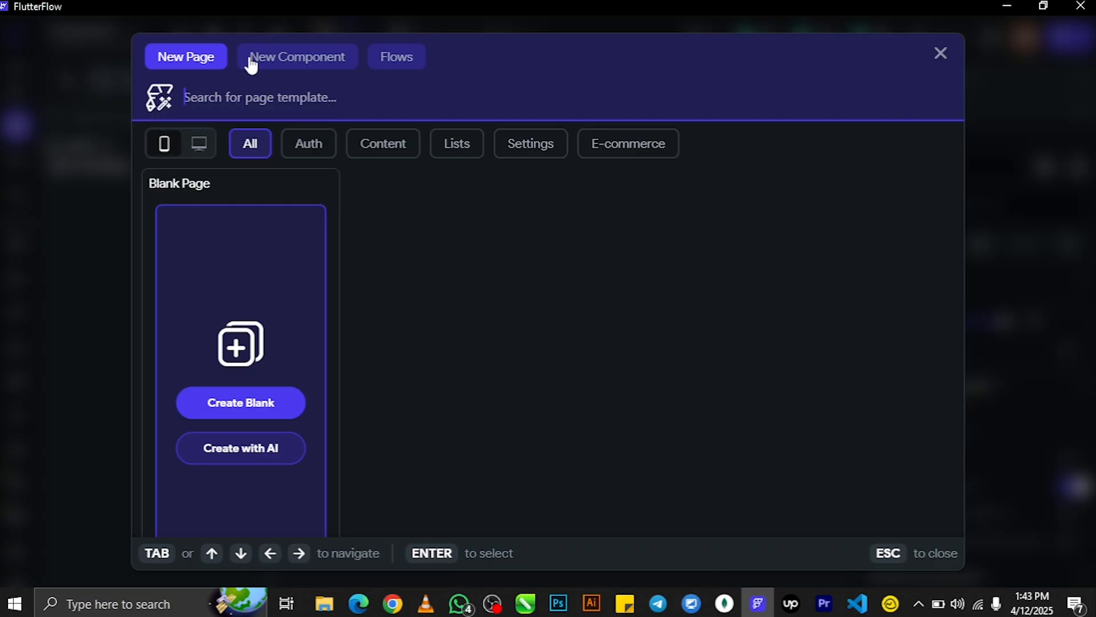
pyautogui.click(309, 63)
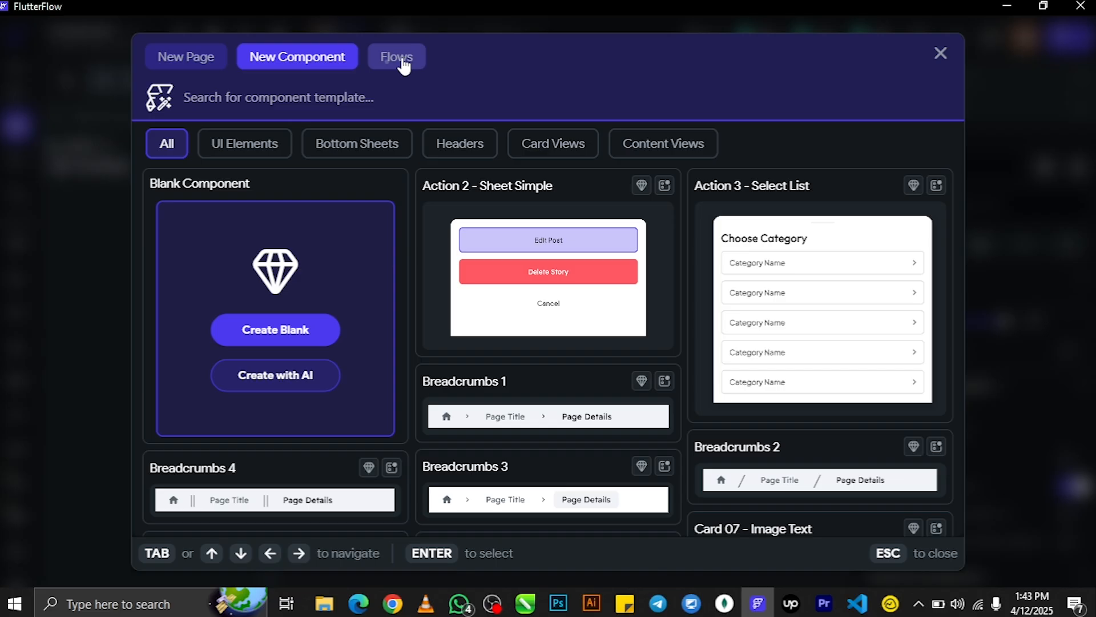
pyautogui.click(404, 66)
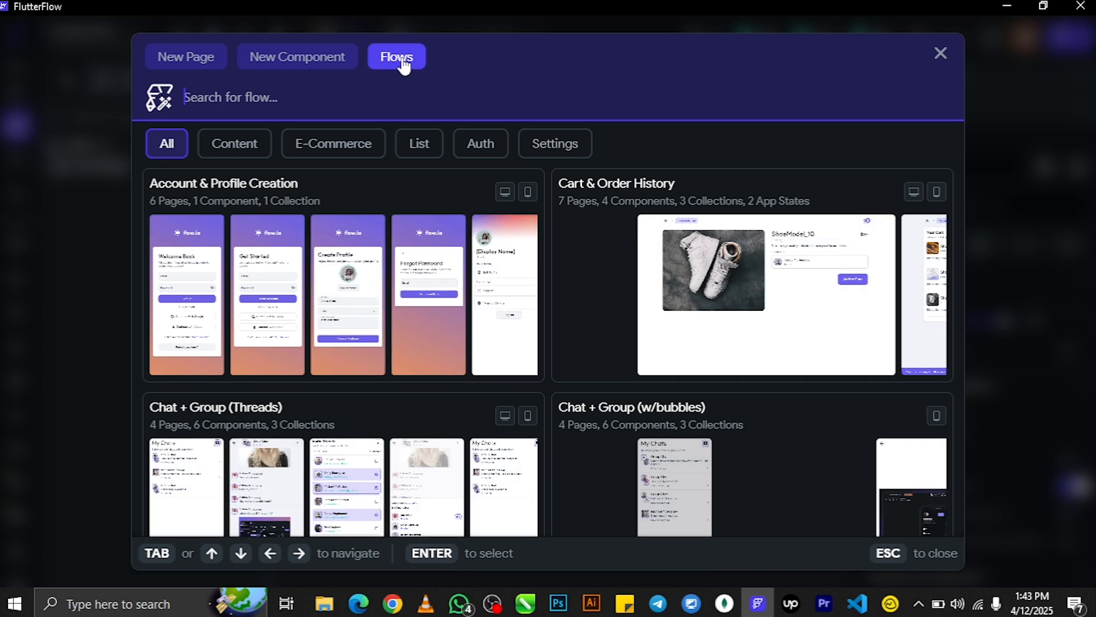
pyautogui.moveTo(357, 361)
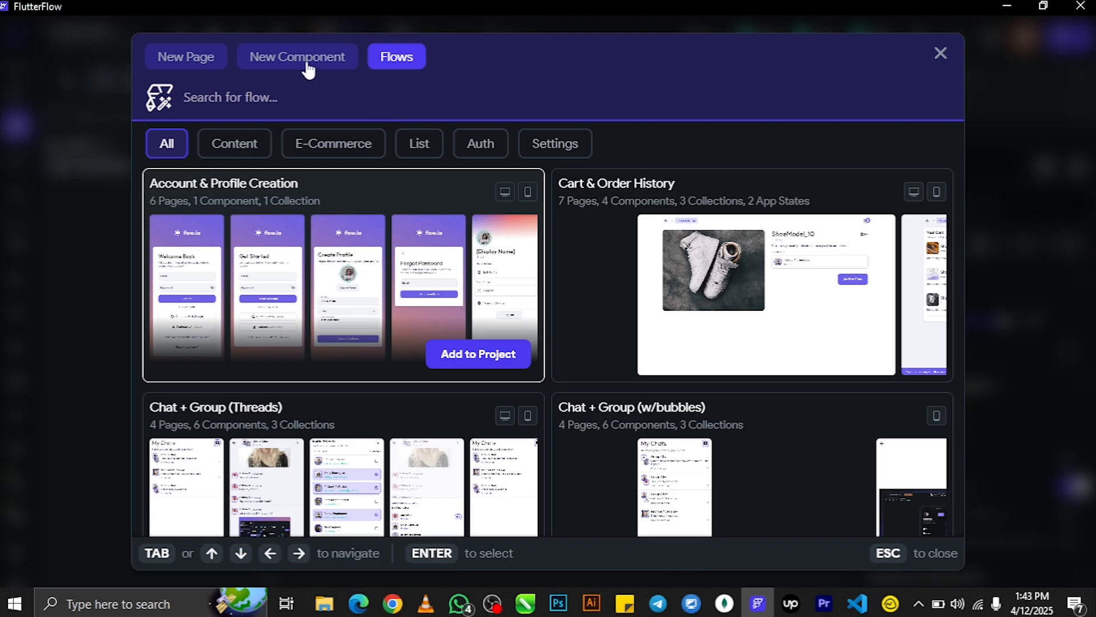
pyautogui.click(308, 63)
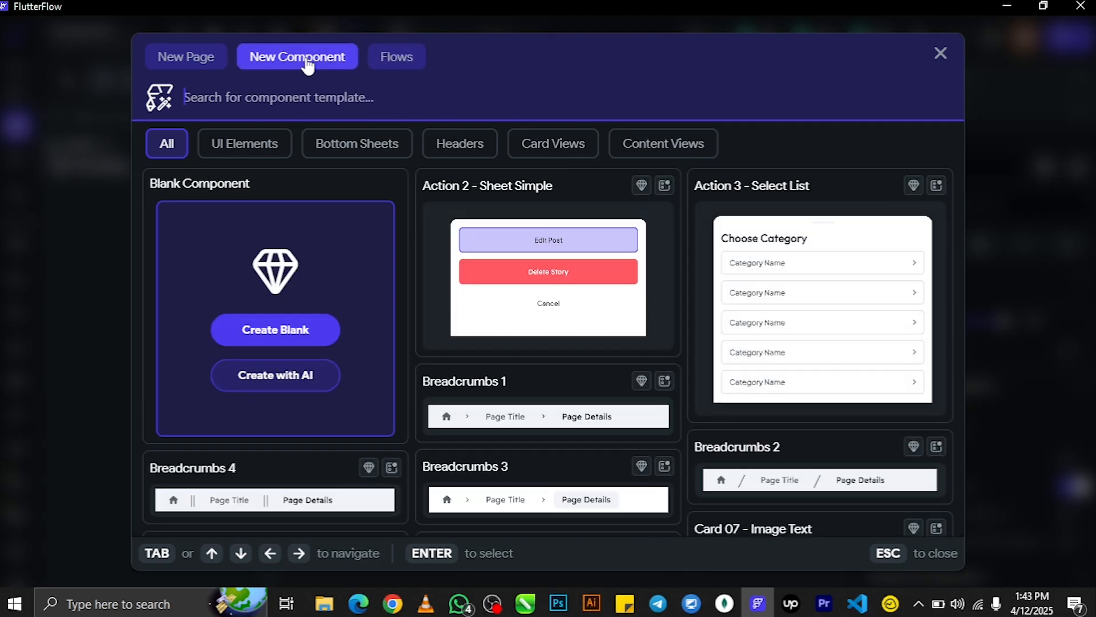
pyautogui.scroll(-15, 549, 345)
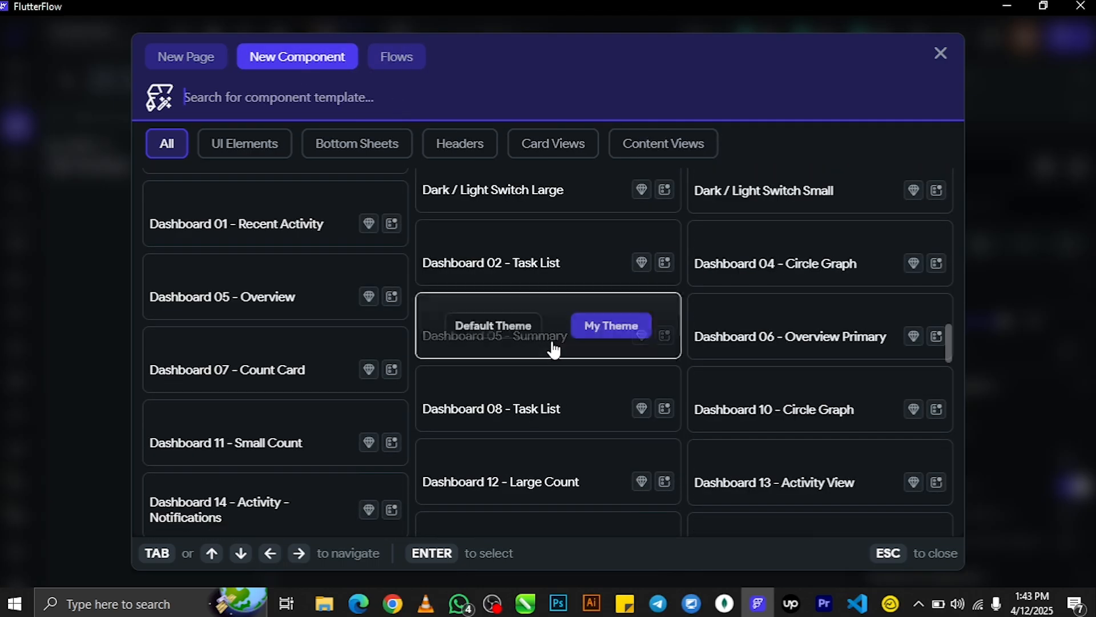
pyautogui.scroll(5, 550, 345)
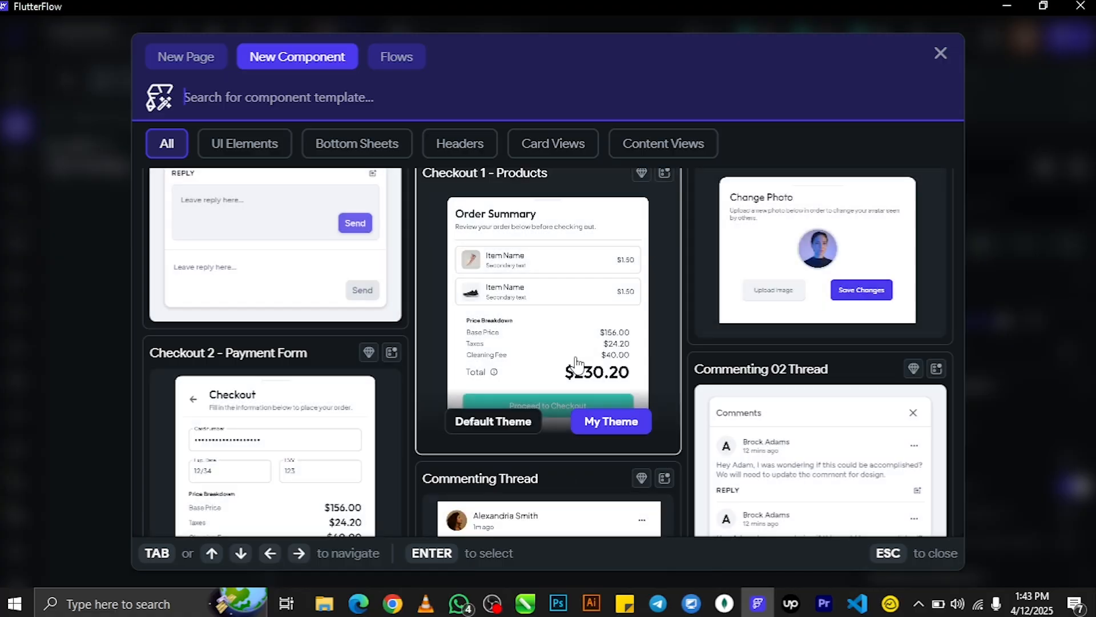
pyautogui.scroll(-10, 577, 363)
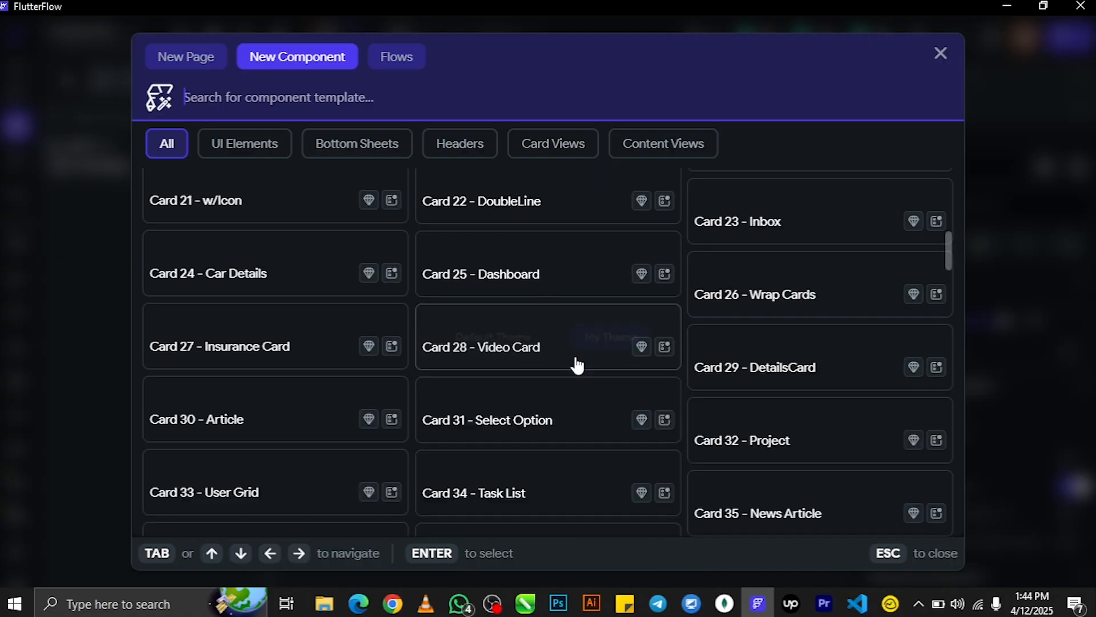
pyautogui.scroll(3, 537, 341)
# Step: Search the component templates for profile and create a component named profile from Modal 12 - User Profile with the Default Theme
pyautogui.write('profile')
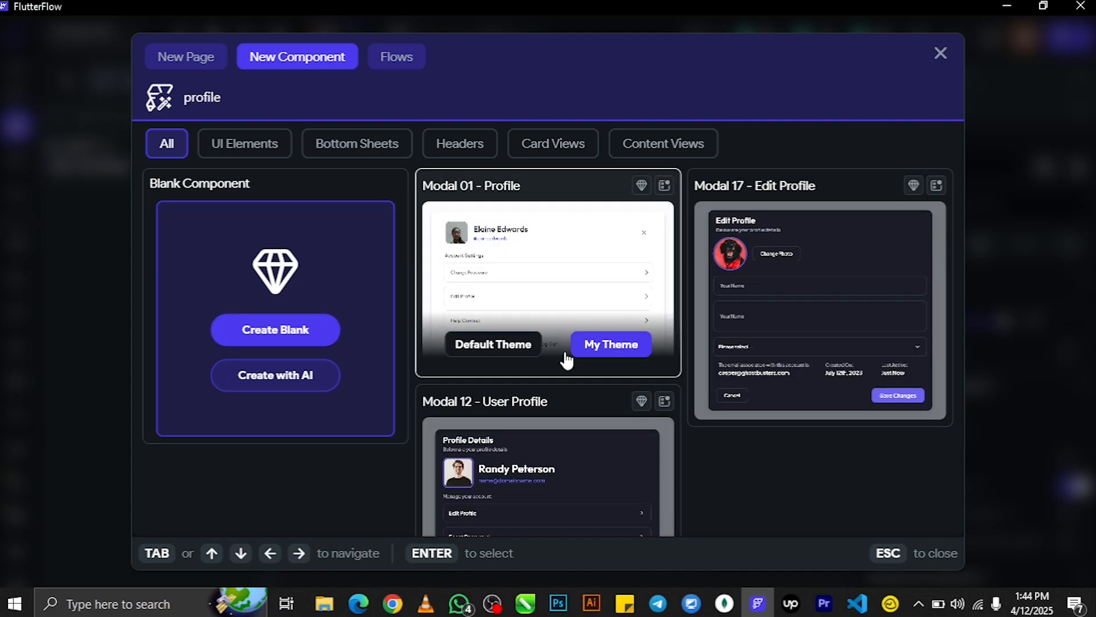
pyautogui.scroll(-3, 678, 428)
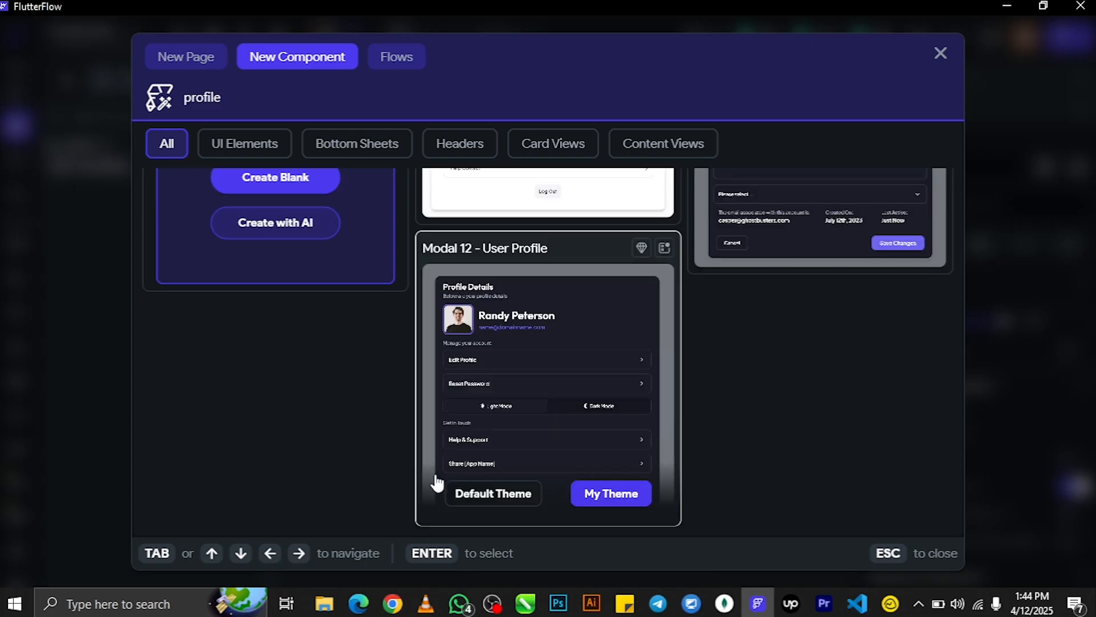
pyautogui.click(573, 384)
pyautogui.click(567, 344)
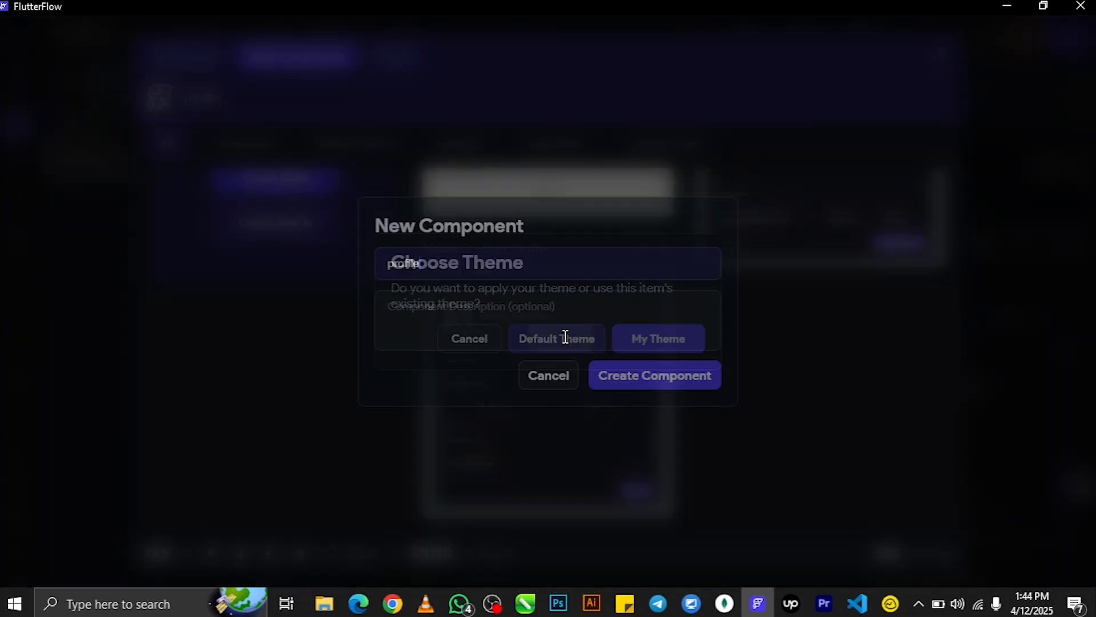
pyautogui.click(639, 375)
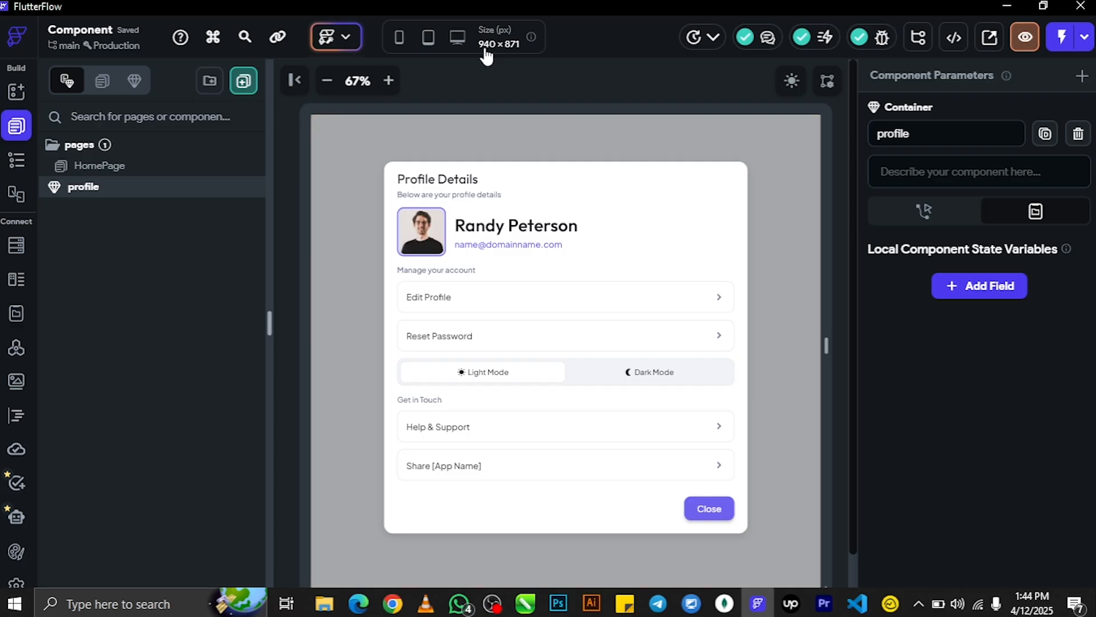
# Step: Preview the profile component at phone, tablet and desktop sizes, ending on the phone size at 67% zoom
pyautogui.click(394, 40)
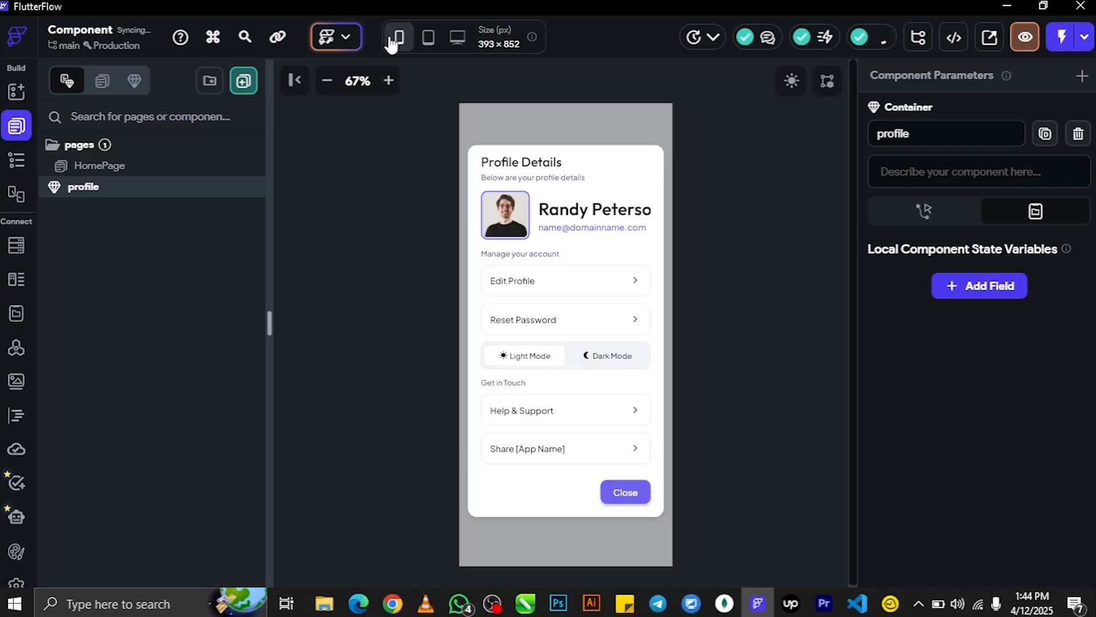
pyautogui.click(426, 44)
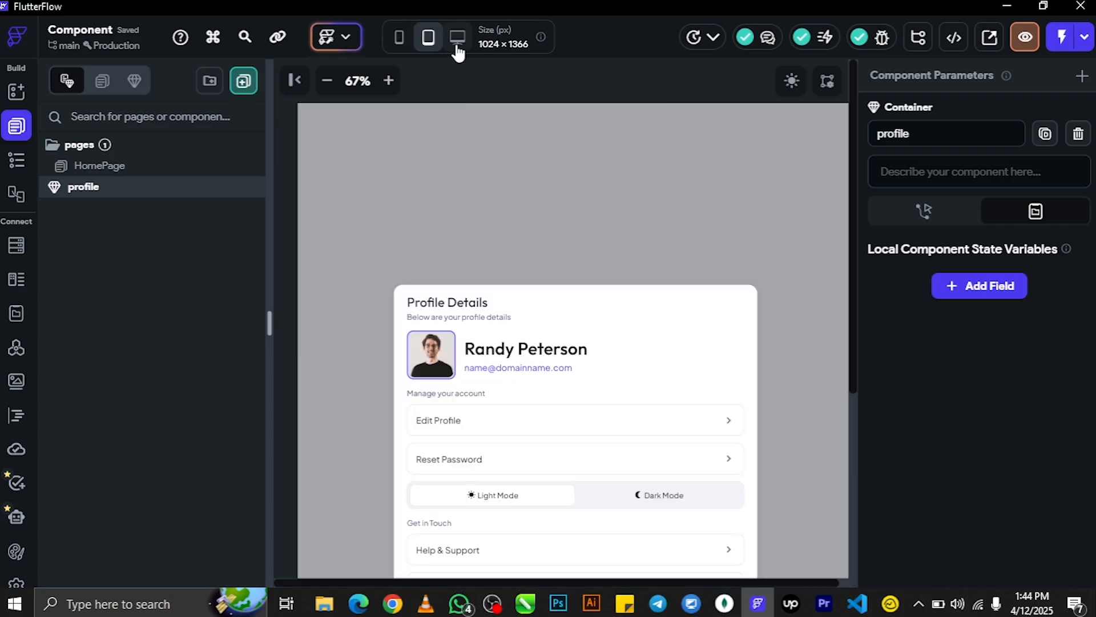
pyautogui.click(458, 43)
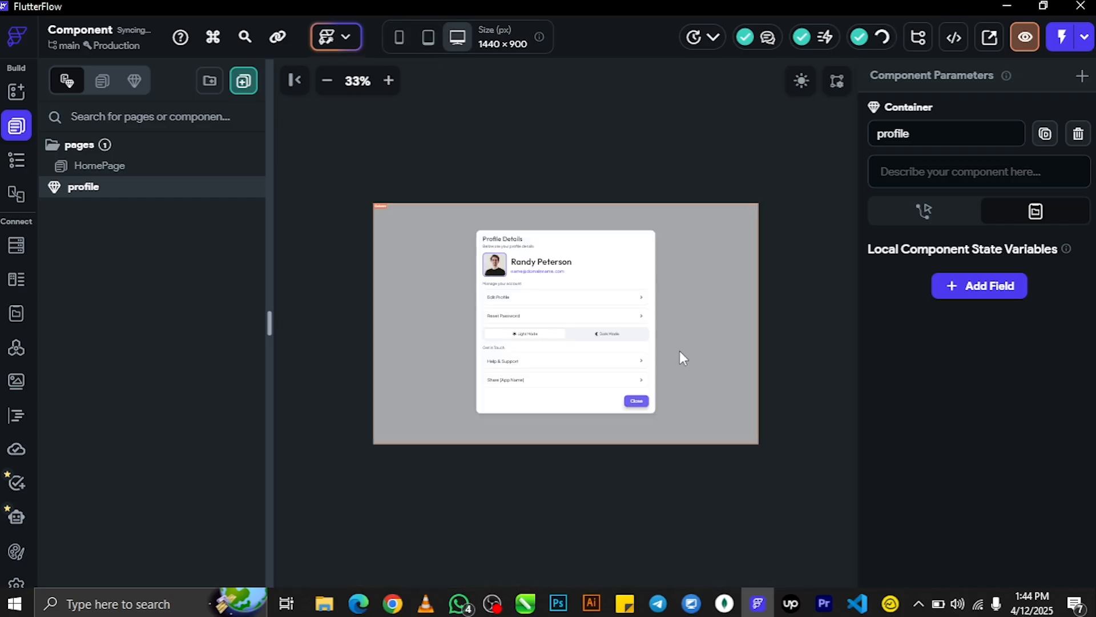
pyautogui.click(391, 83)
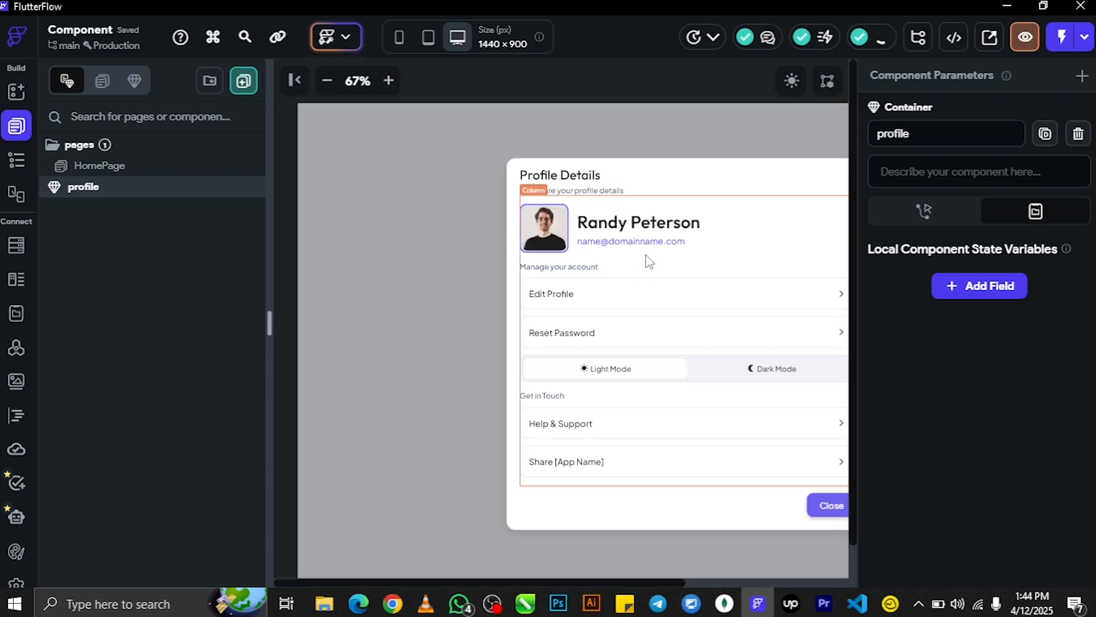
pyautogui.click(329, 80)
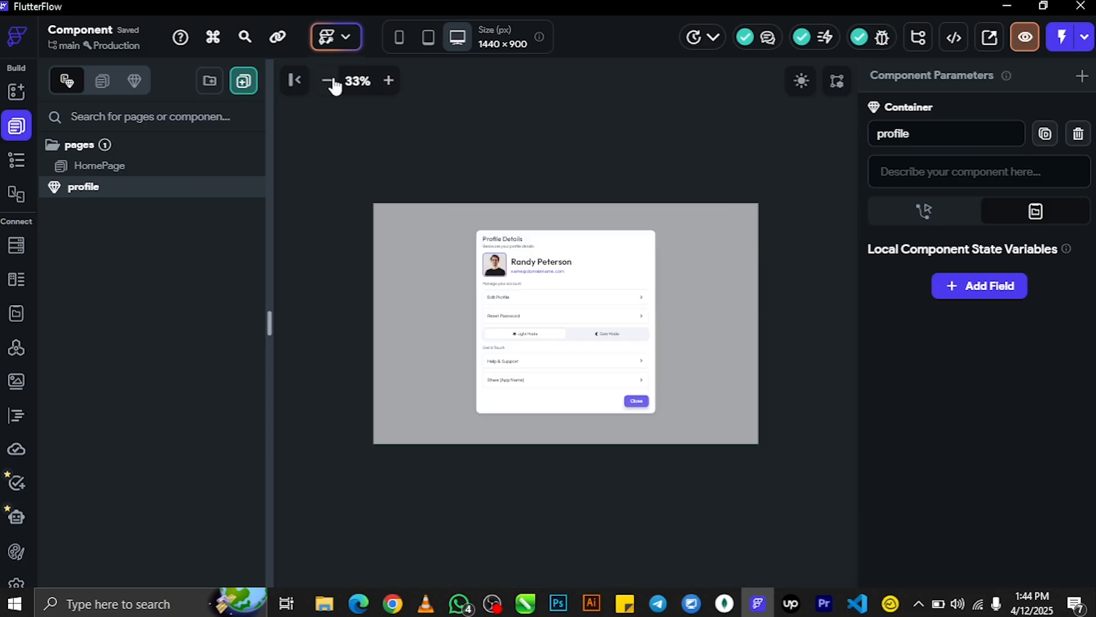
pyautogui.click(387, 82)
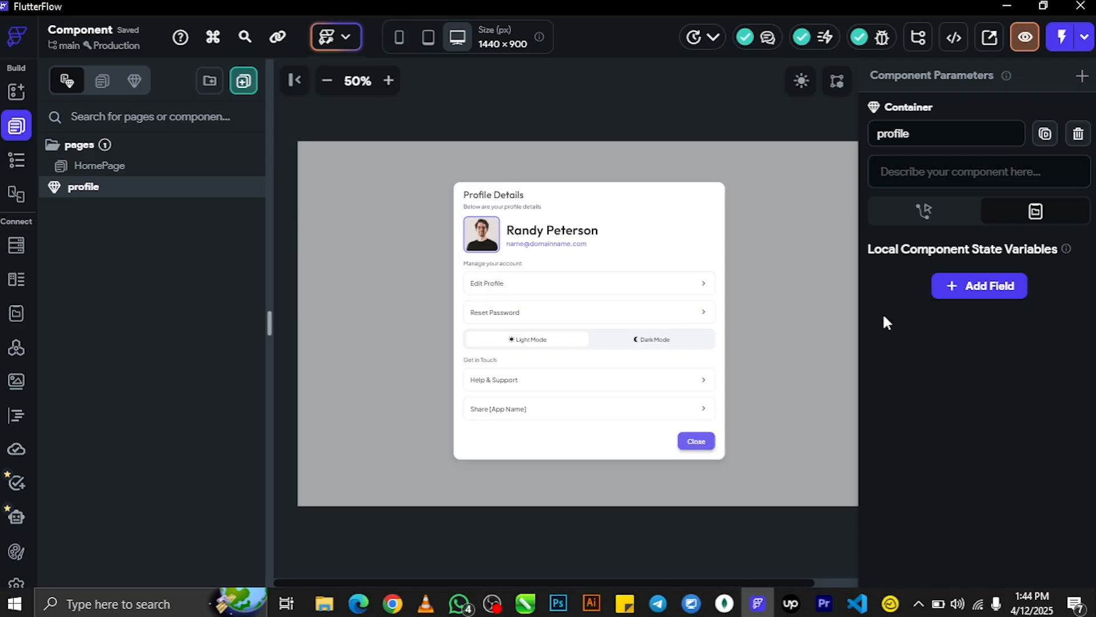
pyautogui.click(399, 37)
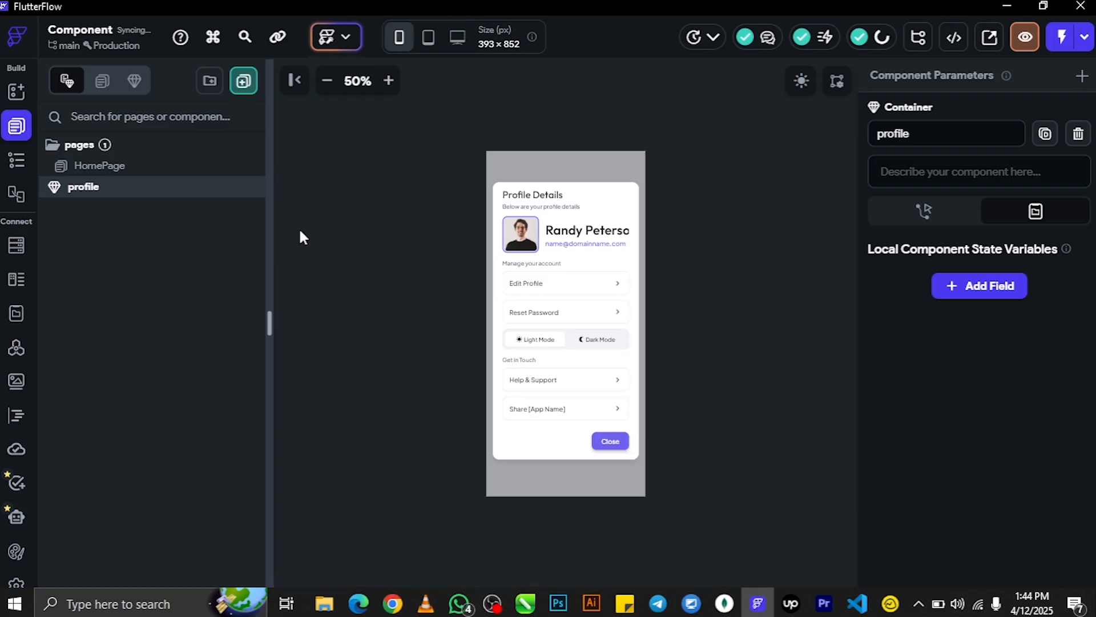
pyautogui.click(389, 81)
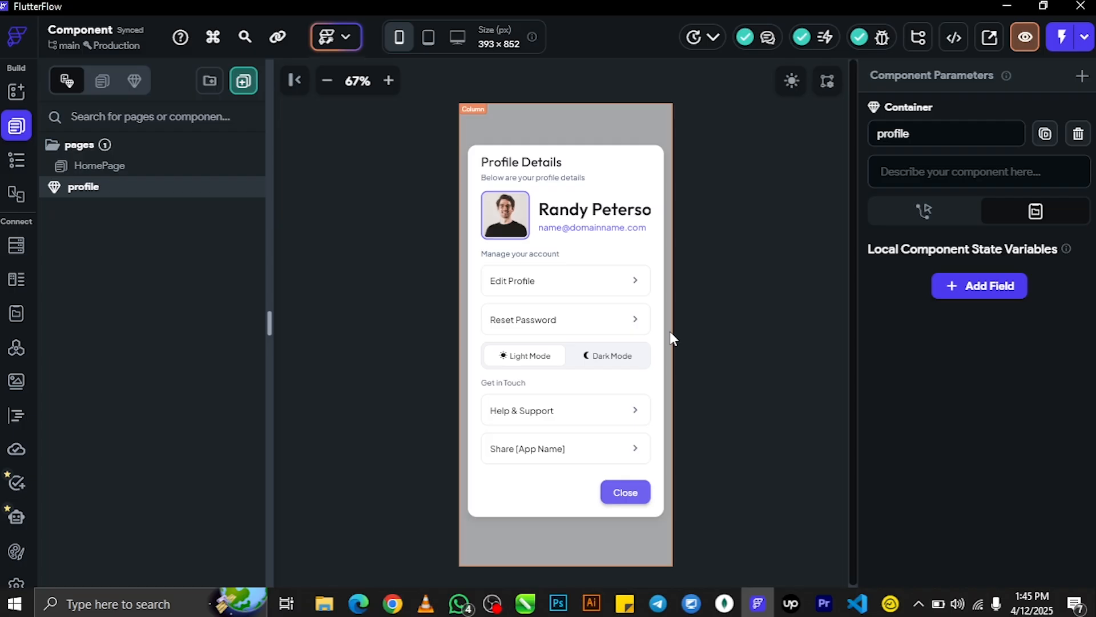
# Step: Inspect the profile component's name text, Profile Details heading and light/dark mode switch, then reselect the whole component
pyautogui.click(597, 212)
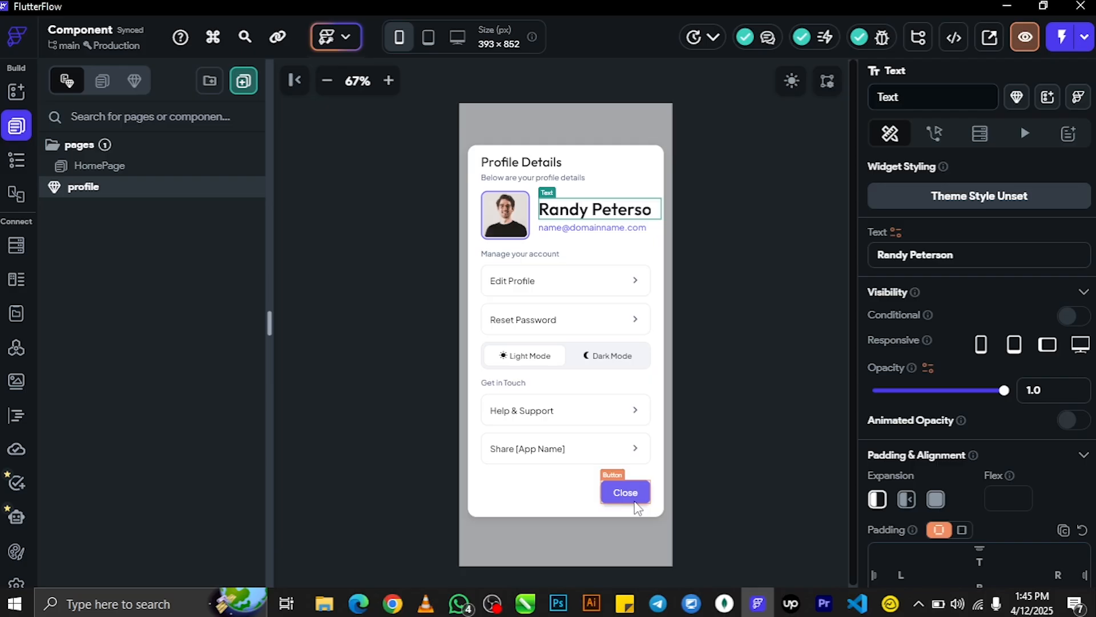
pyautogui.click(687, 303)
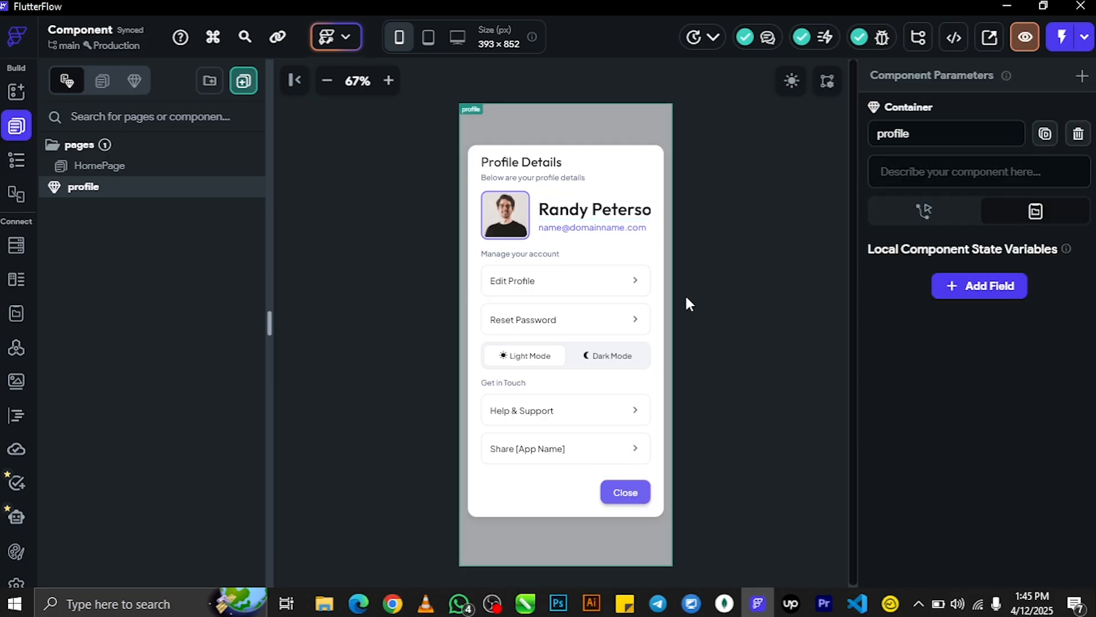
pyautogui.click(534, 163)
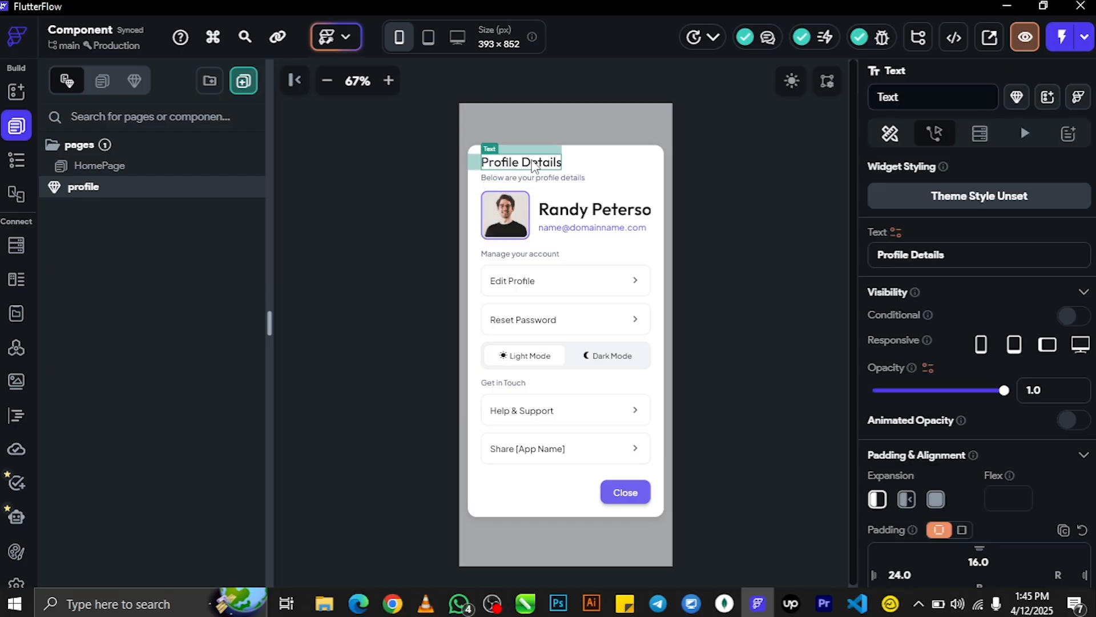
pyautogui.click(630, 215)
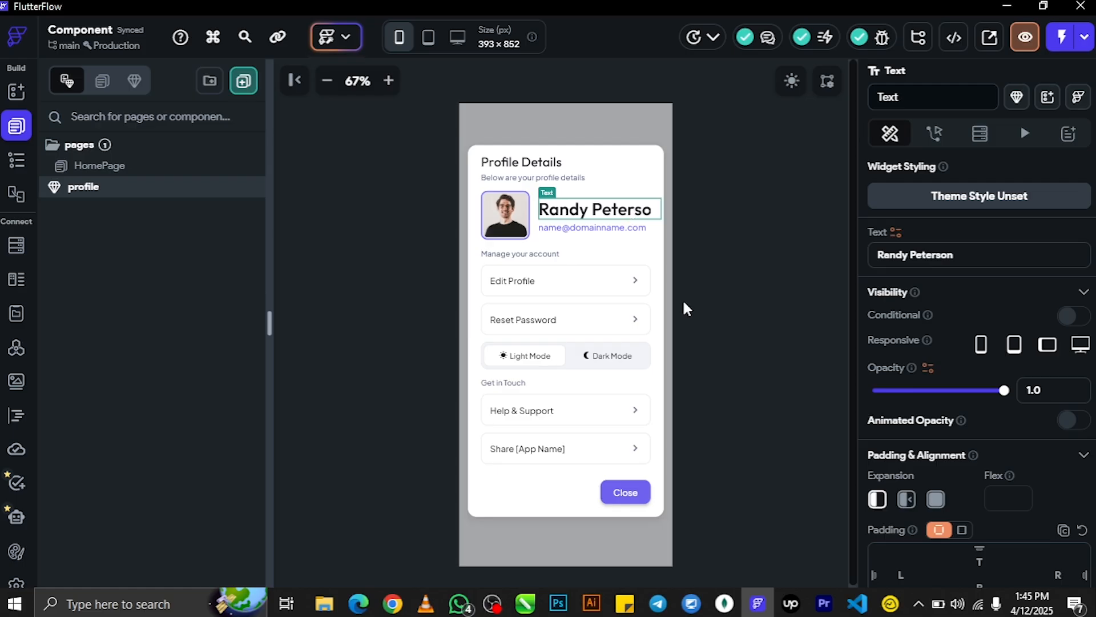
pyautogui.click(630, 353)
pyautogui.click(537, 359)
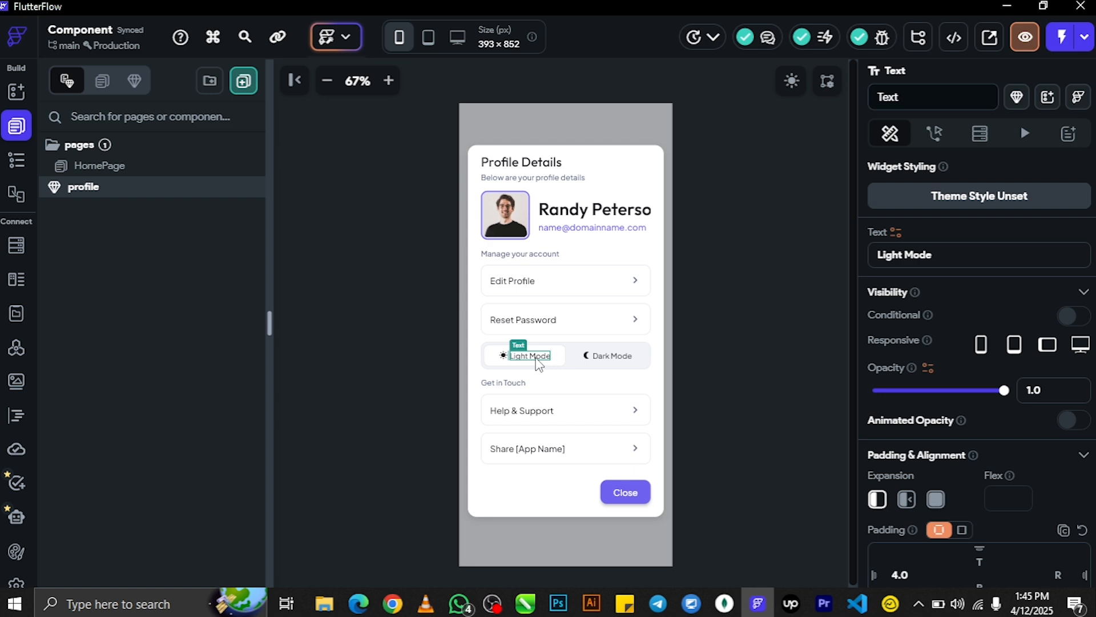
pyautogui.click(753, 286)
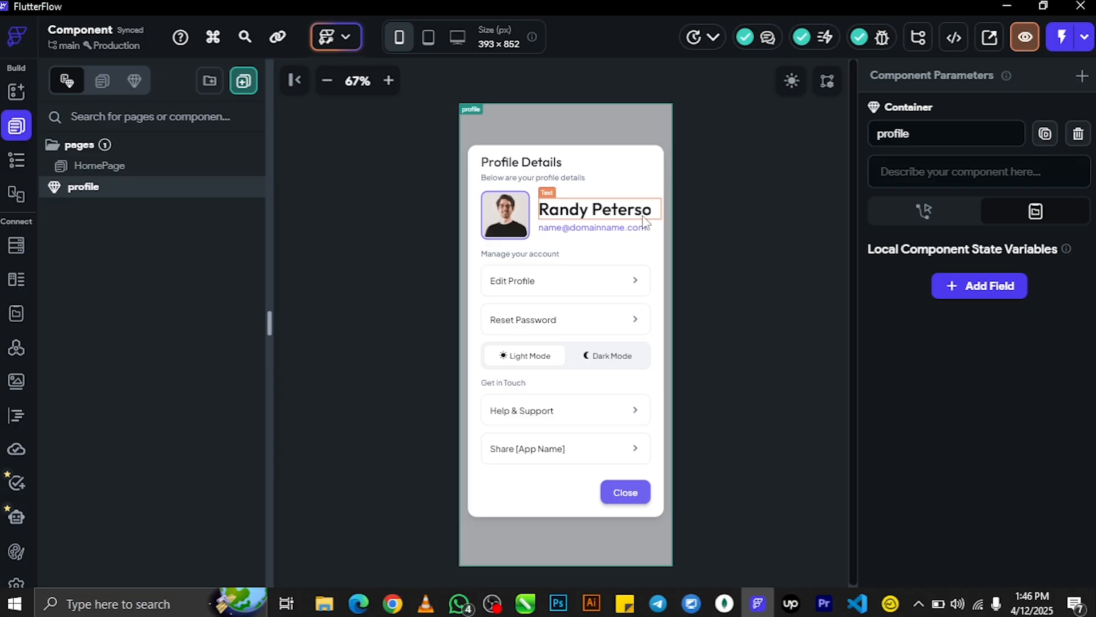
# Step: Add an optional component parameter named textColor of type Color with a Black default value
pyautogui.click(1082, 78)
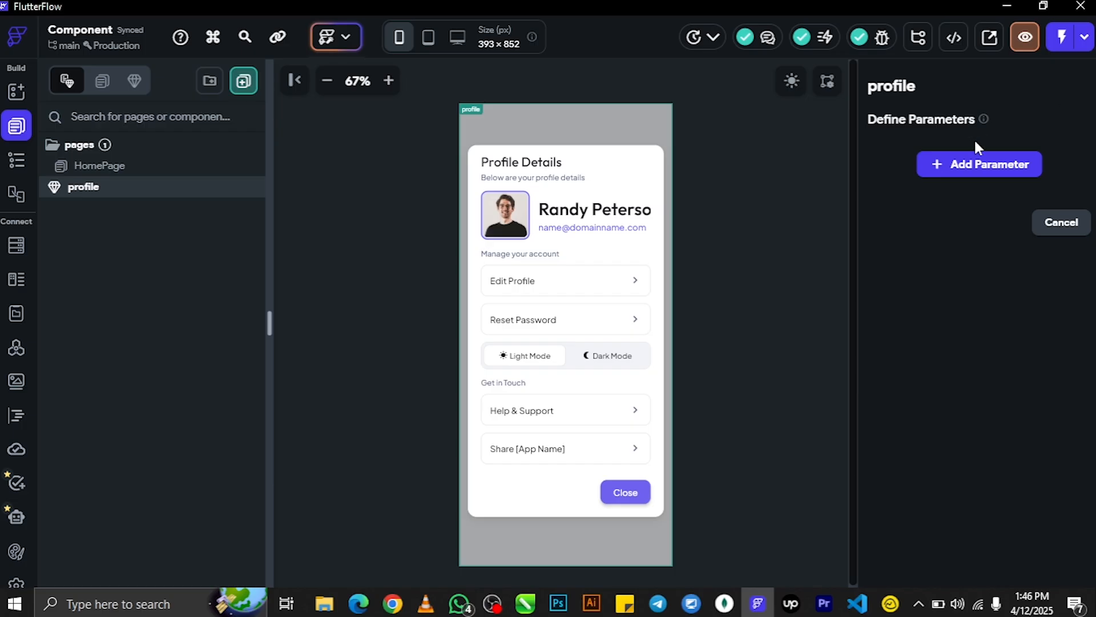
pyautogui.click(975, 165)
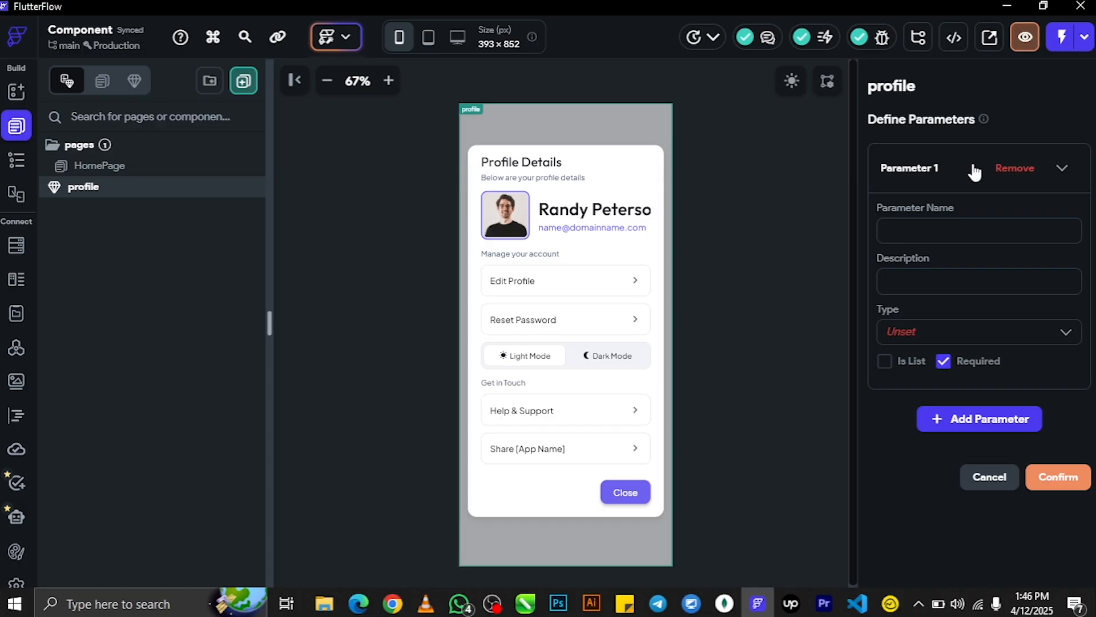
pyautogui.write('textColor')
pyautogui.click(943, 361)
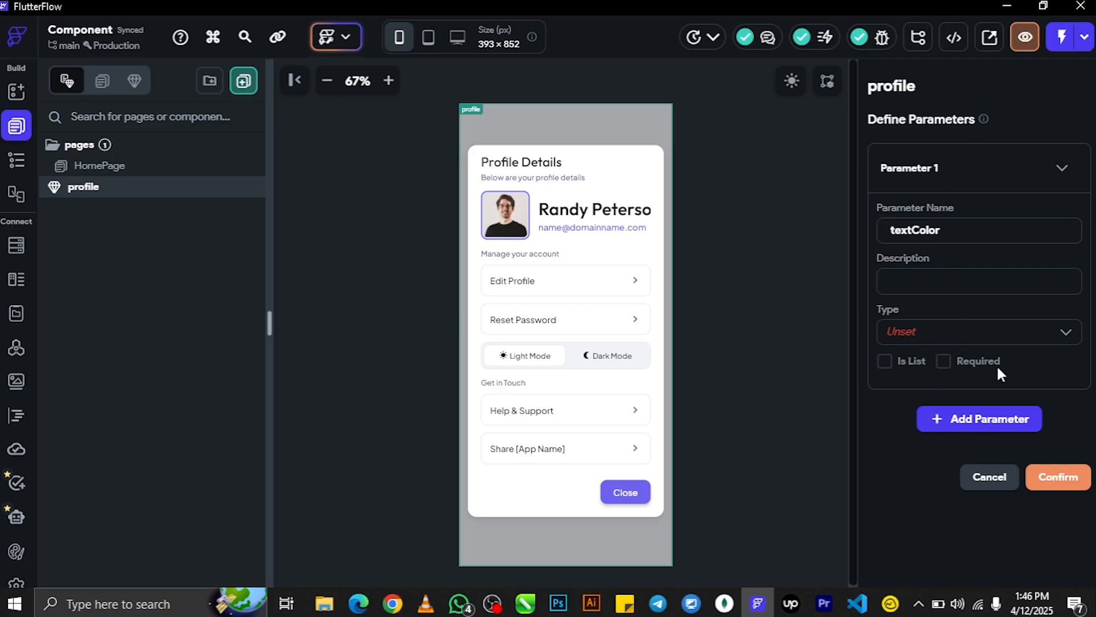
pyautogui.click(1067, 336)
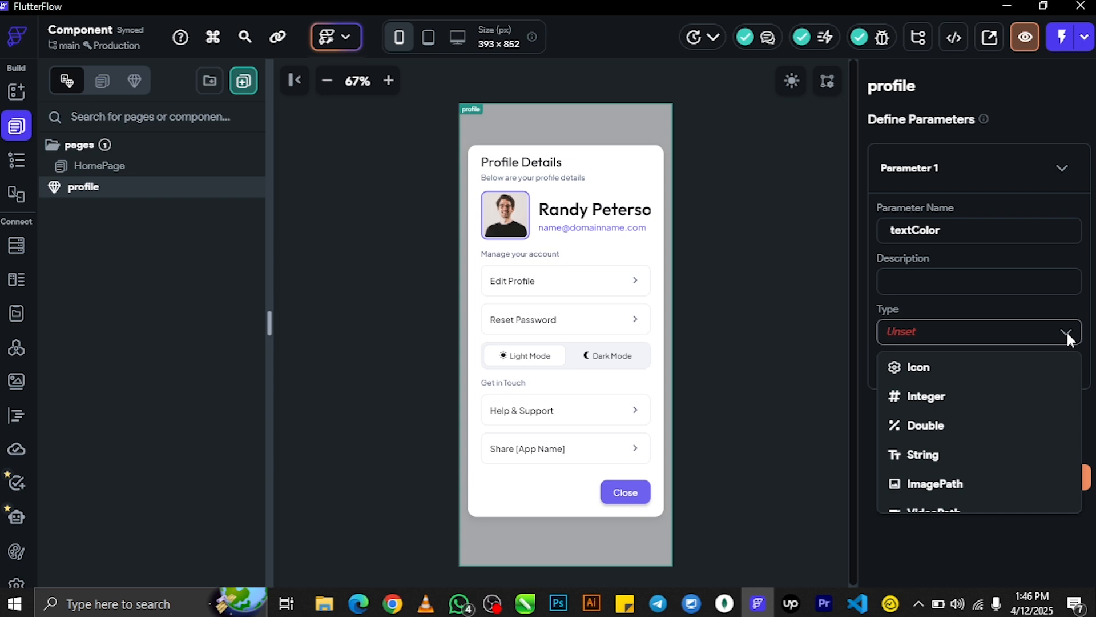
pyautogui.write('color')
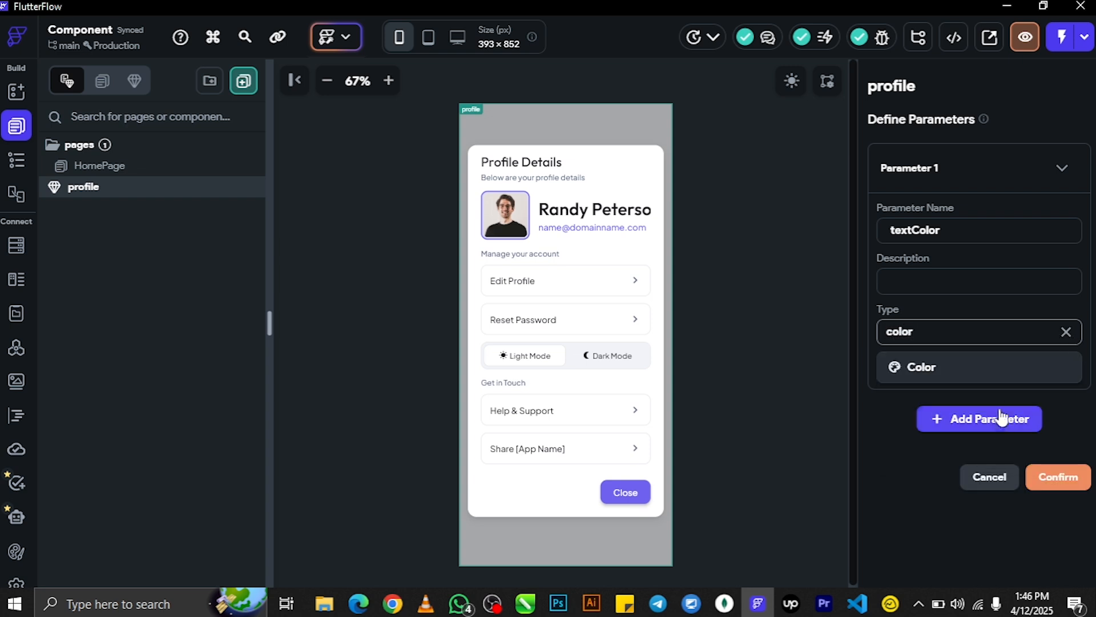
pyautogui.click(989, 367)
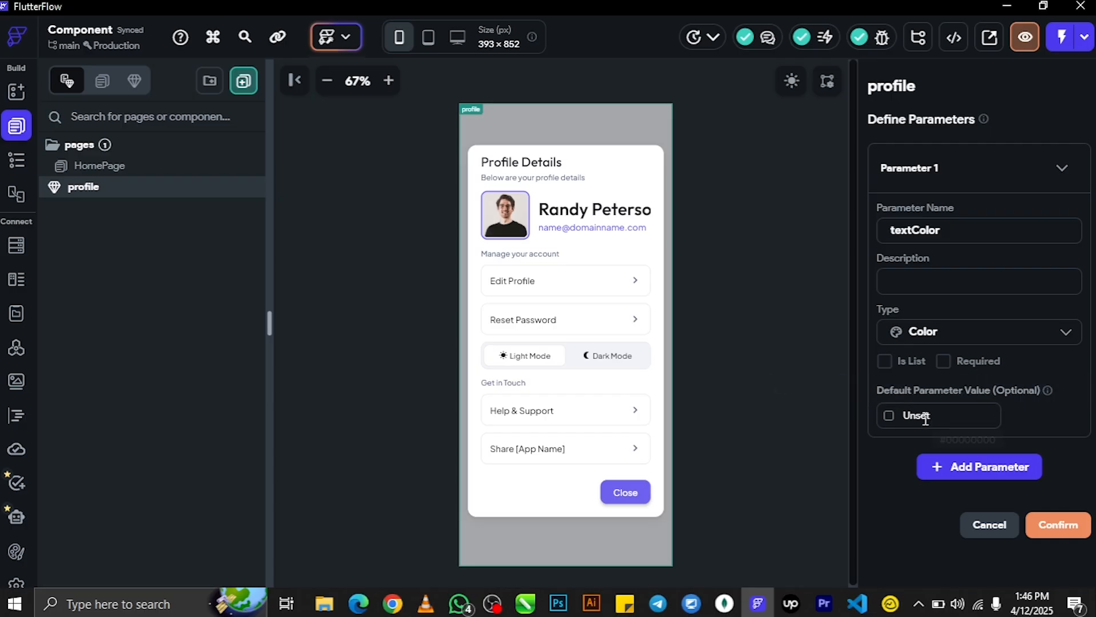
pyautogui.click(889, 417)
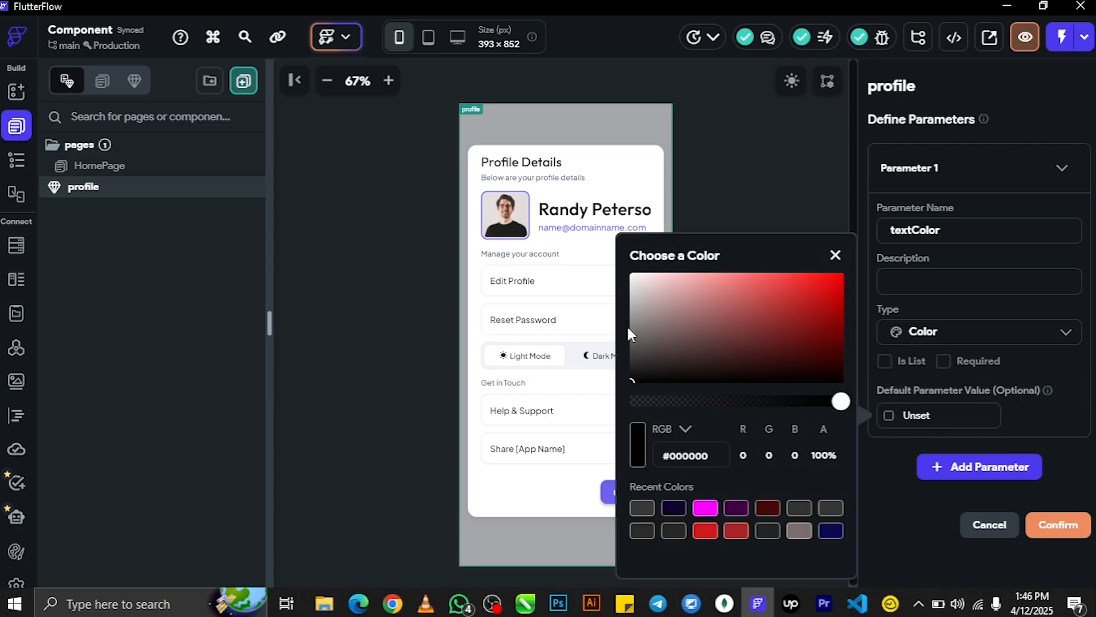
pyautogui.click(835, 256)
# Step: Add a second component parameter named buttonColor, make it optional and set its type to Color
pyautogui.scroll(-1, 971, 371)
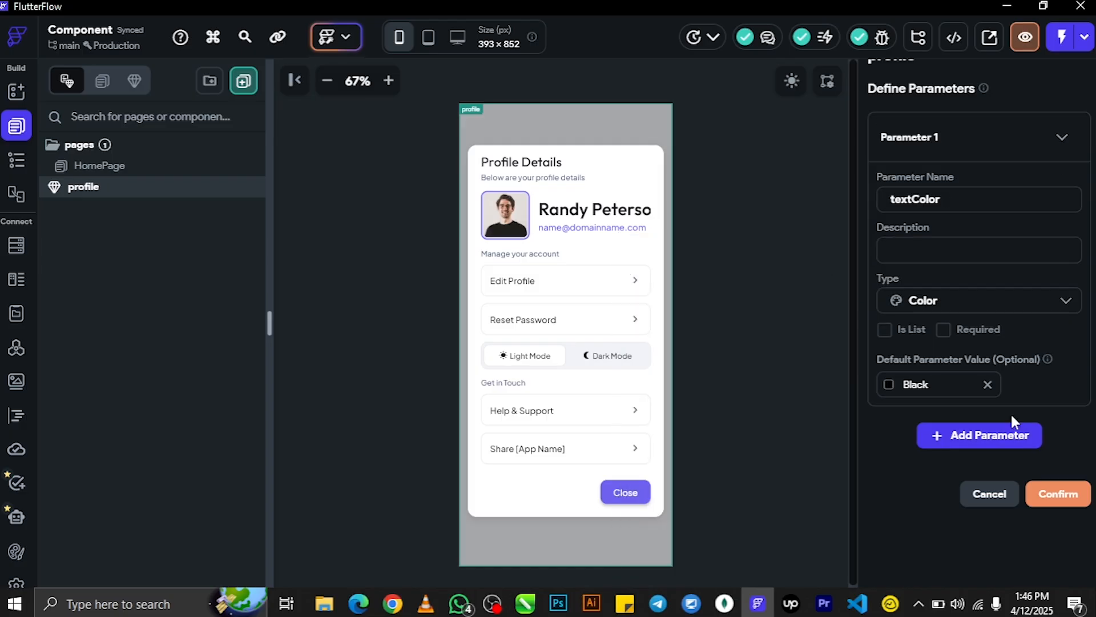
pyautogui.click(1003, 437)
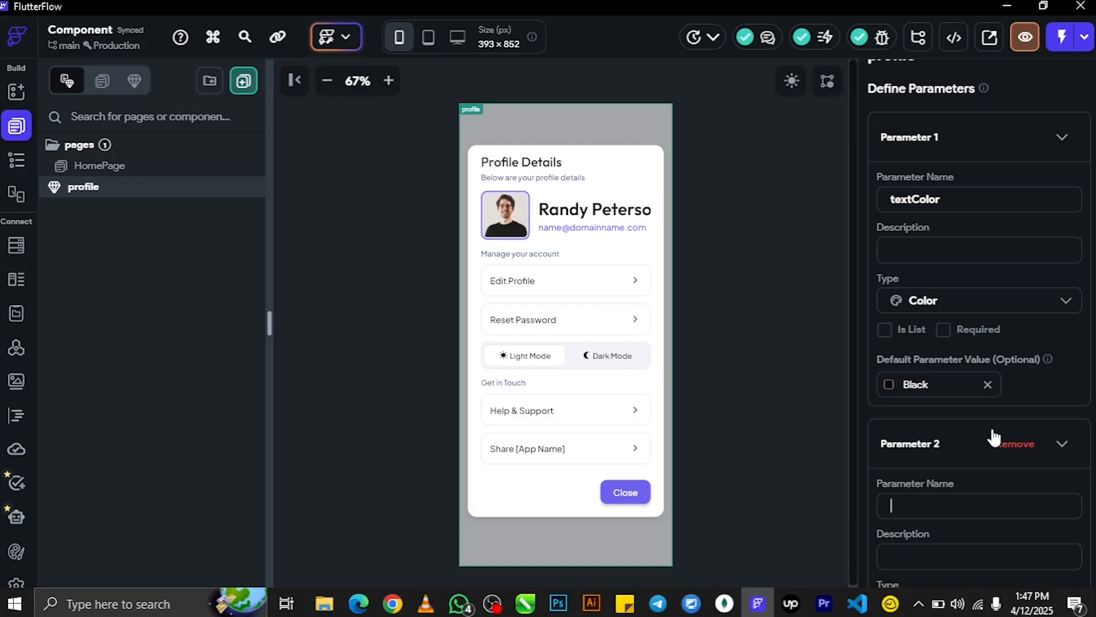
pyautogui.write('ButtonColor')
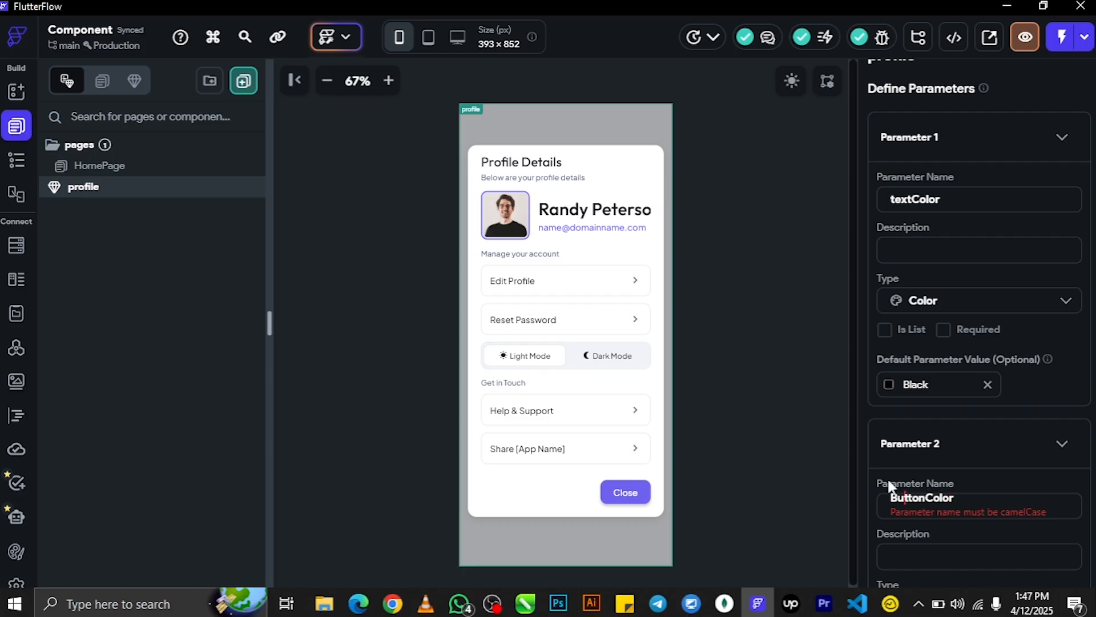
pyautogui.press('Home')
pyautogui.press('Delete')
pyautogui.write('b')
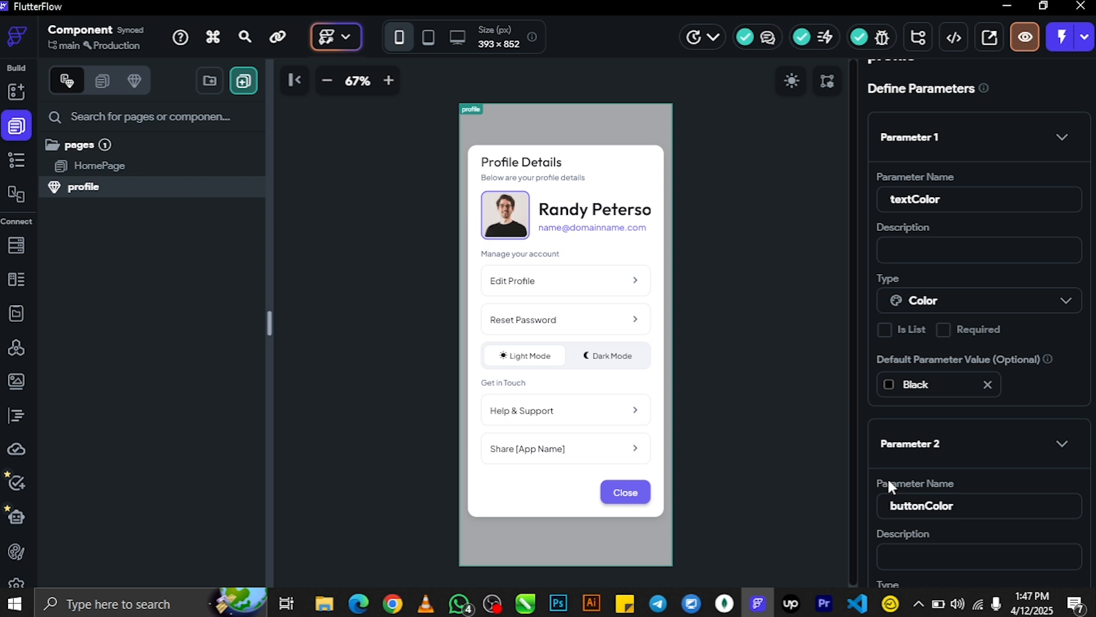
pyautogui.scroll(-5, 887, 477)
pyautogui.click(943, 376)
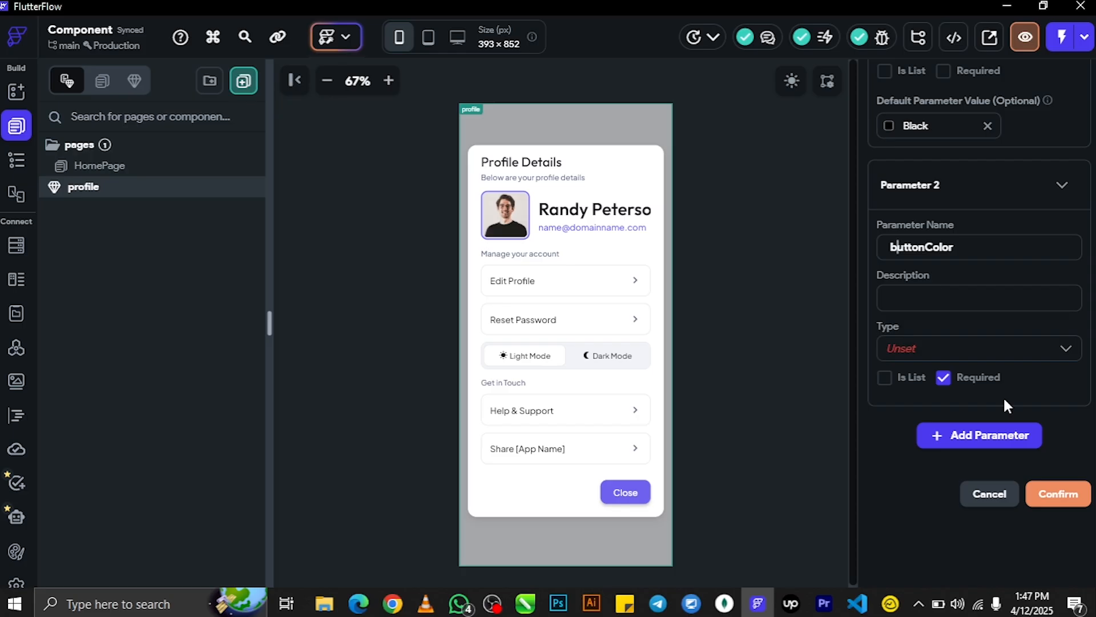
pyautogui.click(969, 353)
pyautogui.write('color')
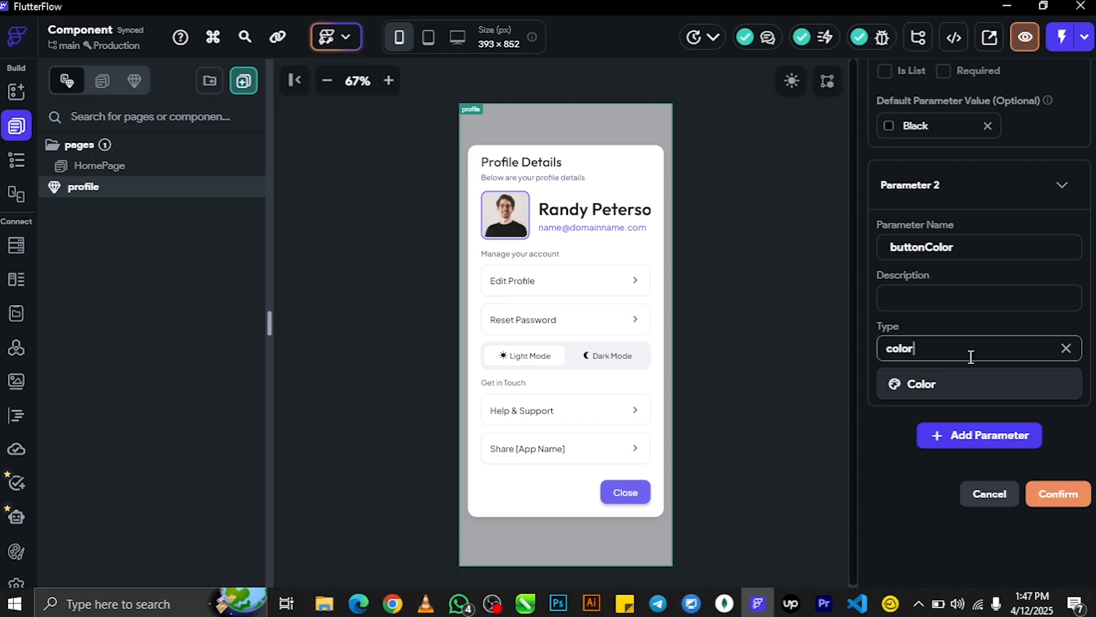
pyautogui.click(942, 383)
# Step: Set the button color parameter's default to dark blue #0B0343 and save the component parameters
pyautogui.click(888, 432)
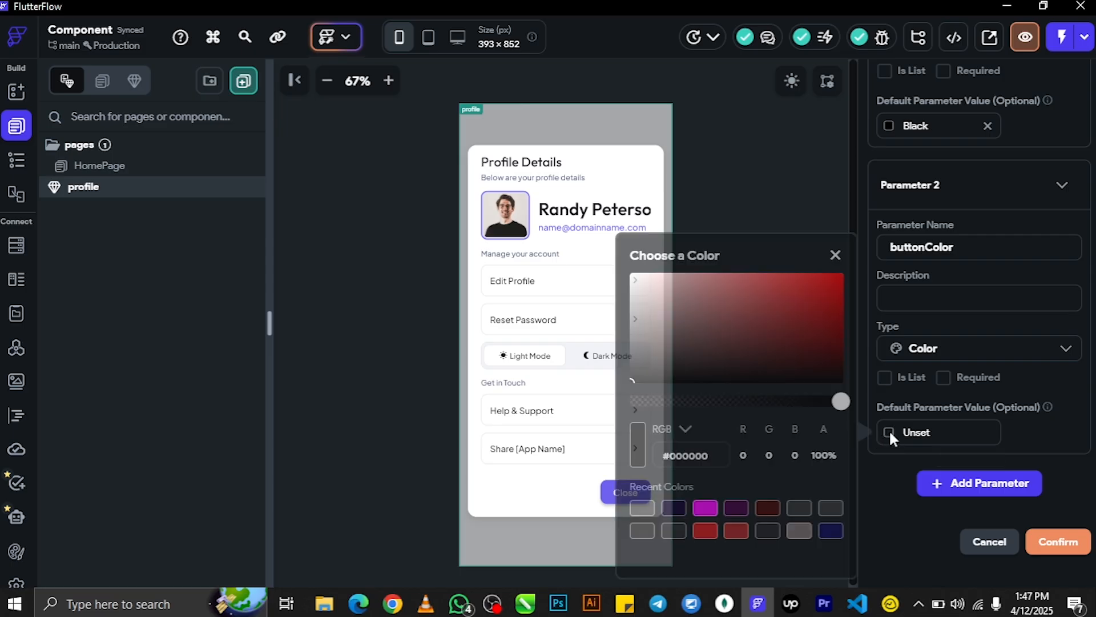
pyautogui.click(768, 351)
pyautogui.moveTo(772, 402); pyautogui.dragTo(776, 401)
pyautogui.click(834, 354)
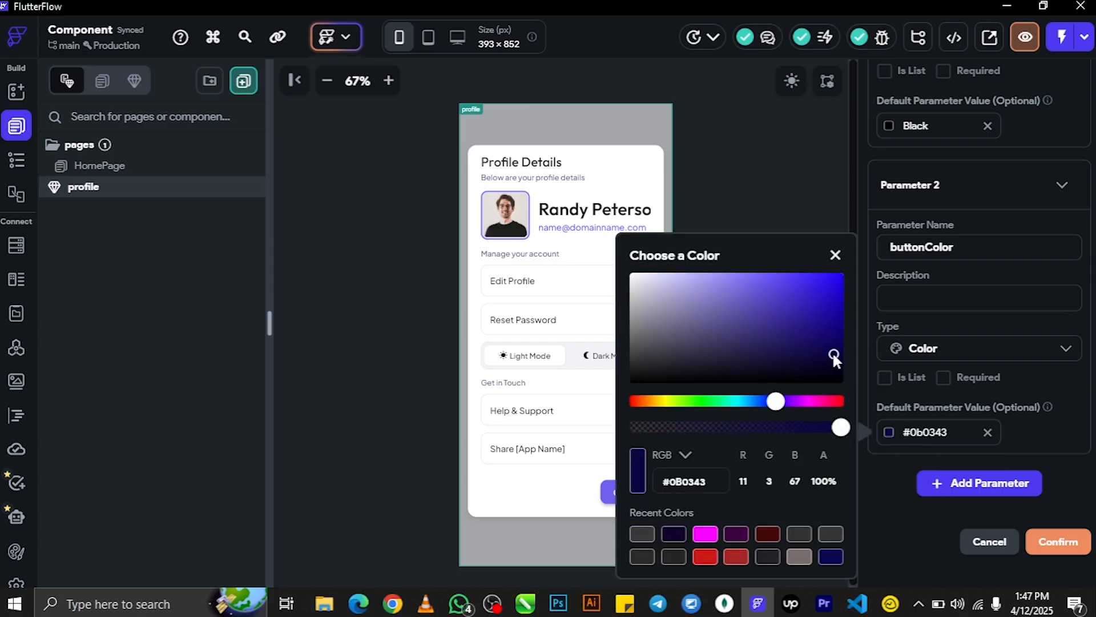
pyautogui.click(835, 255)
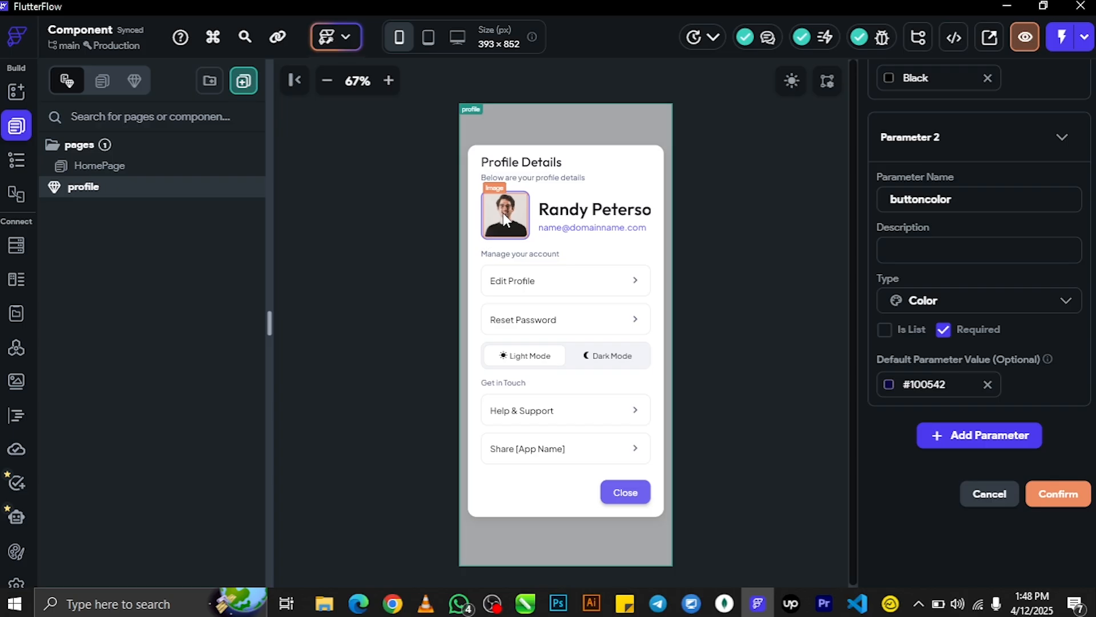
pyautogui.click(1052, 495)
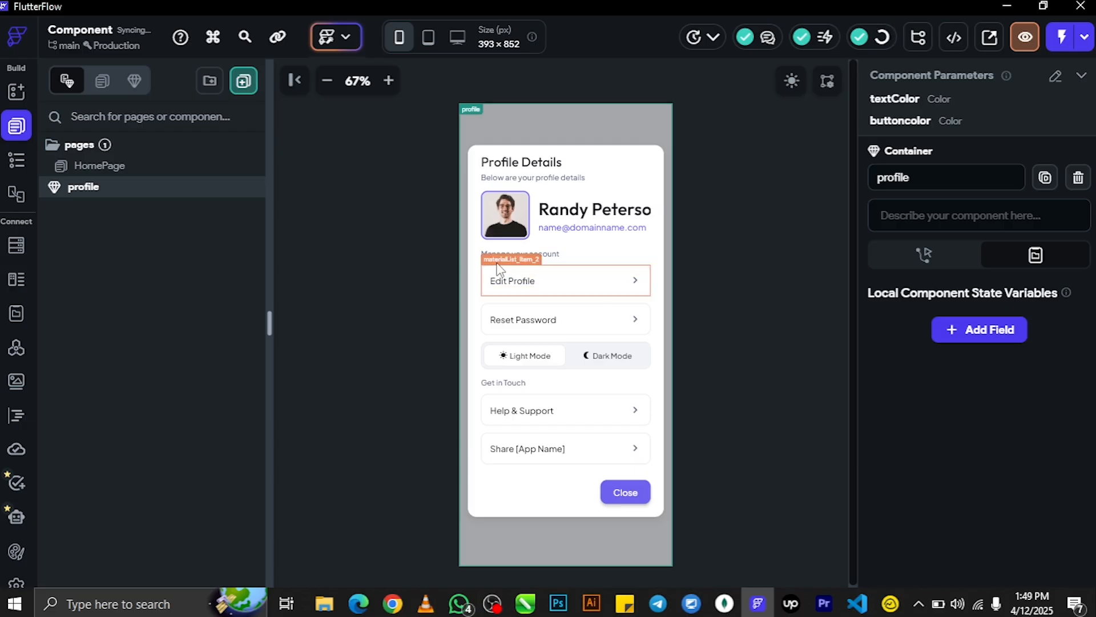
# Step: Copy the network image path of the profile picture and reselect the whole profile component
pyautogui.click(505, 214)
pyautogui.scroll(-10, 1016, 394)
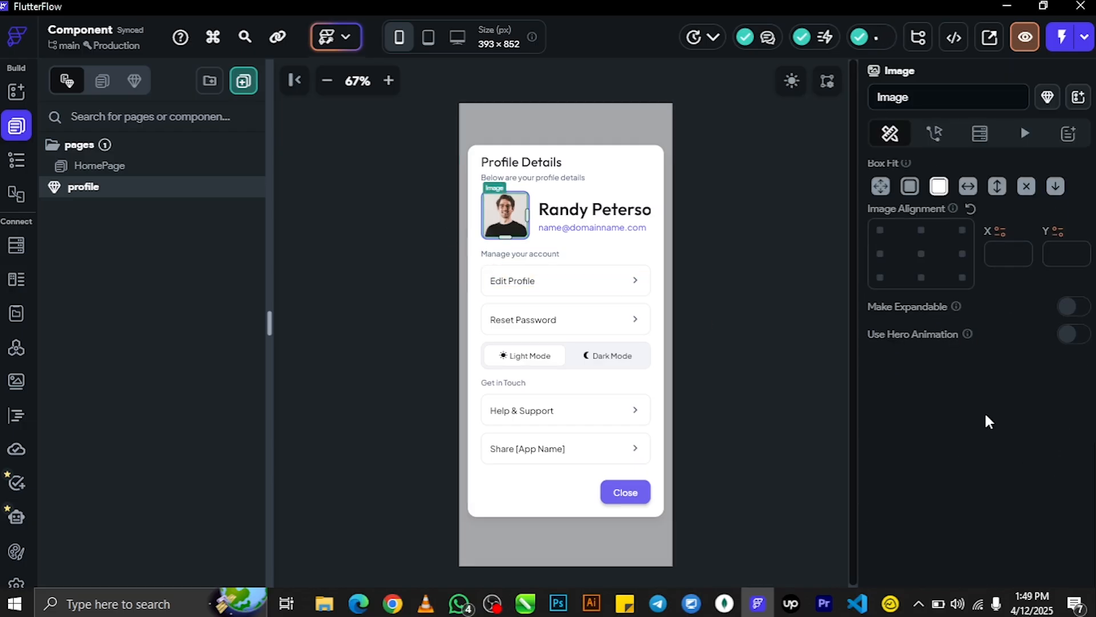
pyautogui.scroll(5, 985, 416)
pyautogui.tripleClick(938, 529)
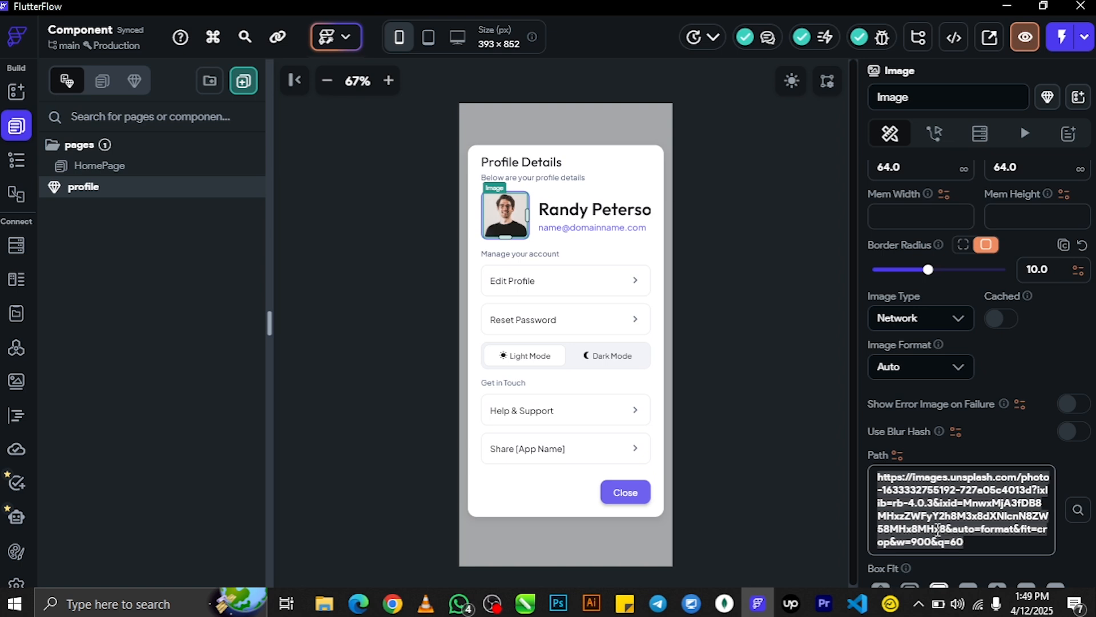
pyautogui.click(938, 528)
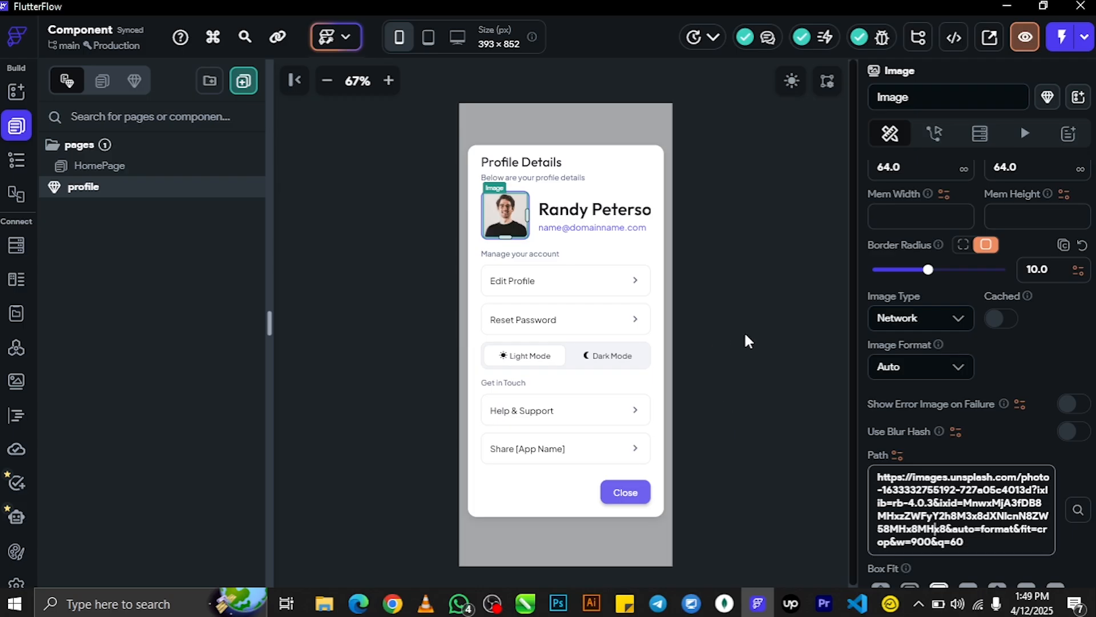
pyautogui.click(811, 279)
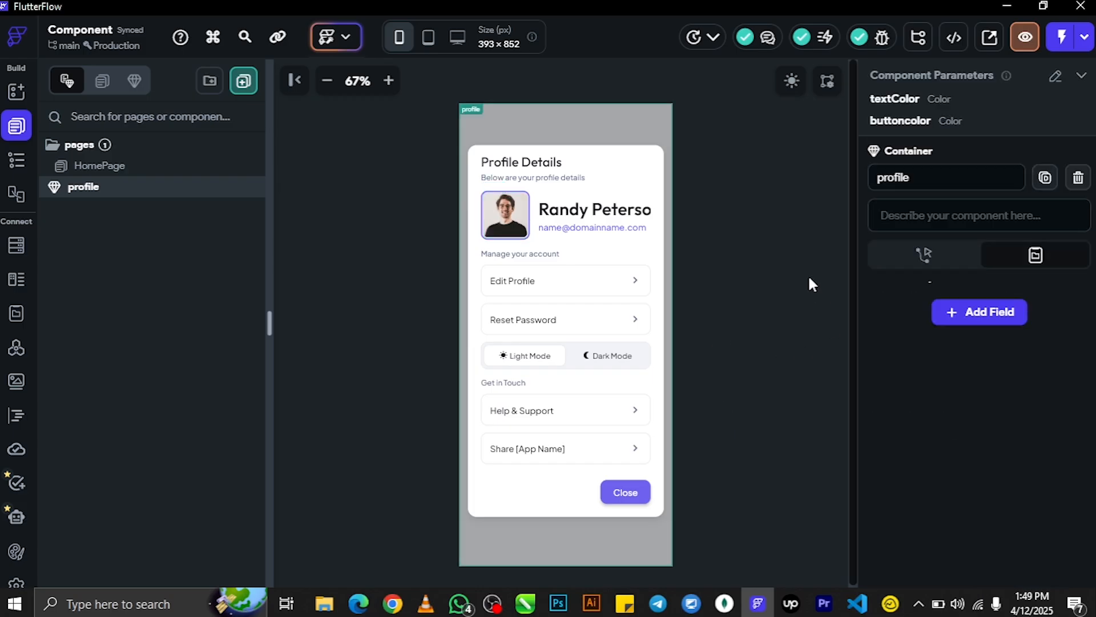
# Step: Add a third parameter named image of type ImagePath to the profile component
pyautogui.click(1083, 80)
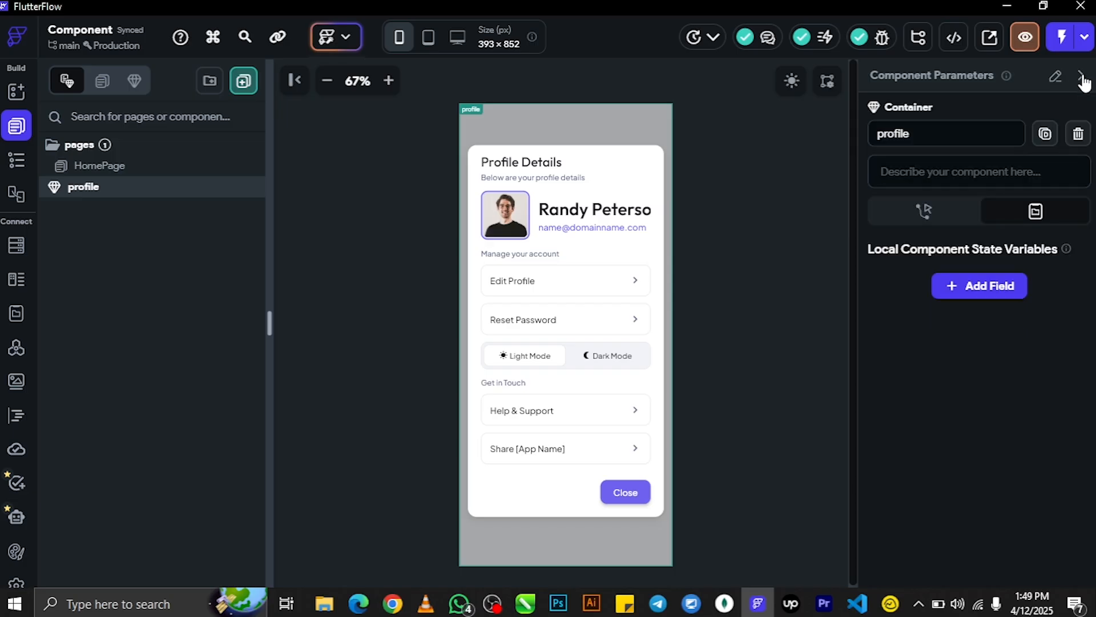
pyautogui.click(1074, 84)
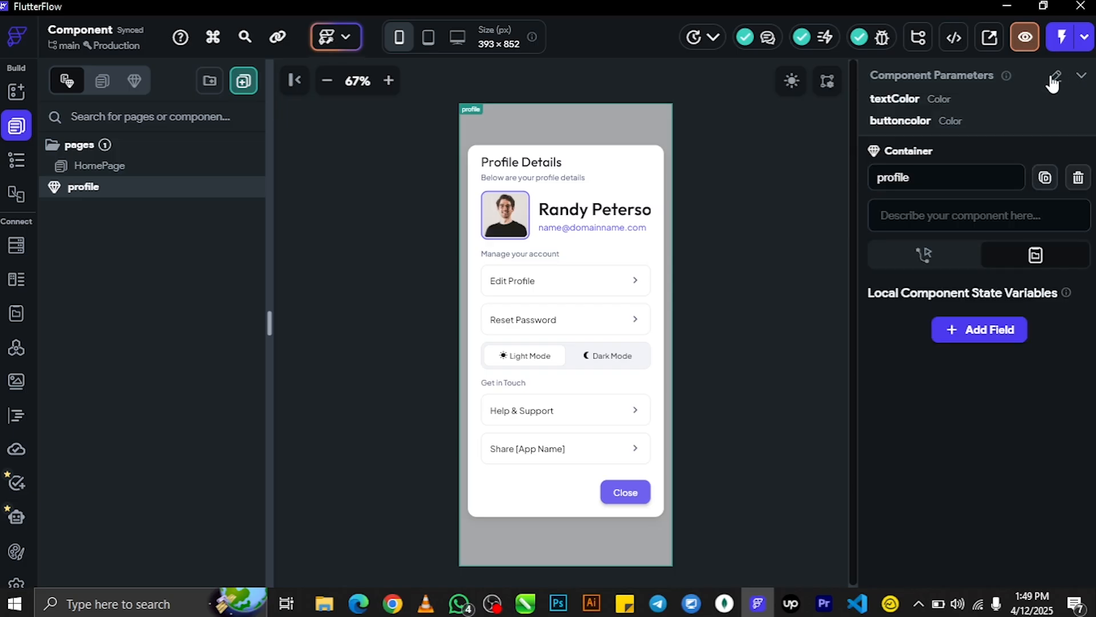
pyautogui.click(1052, 78)
pyautogui.click(1010, 283)
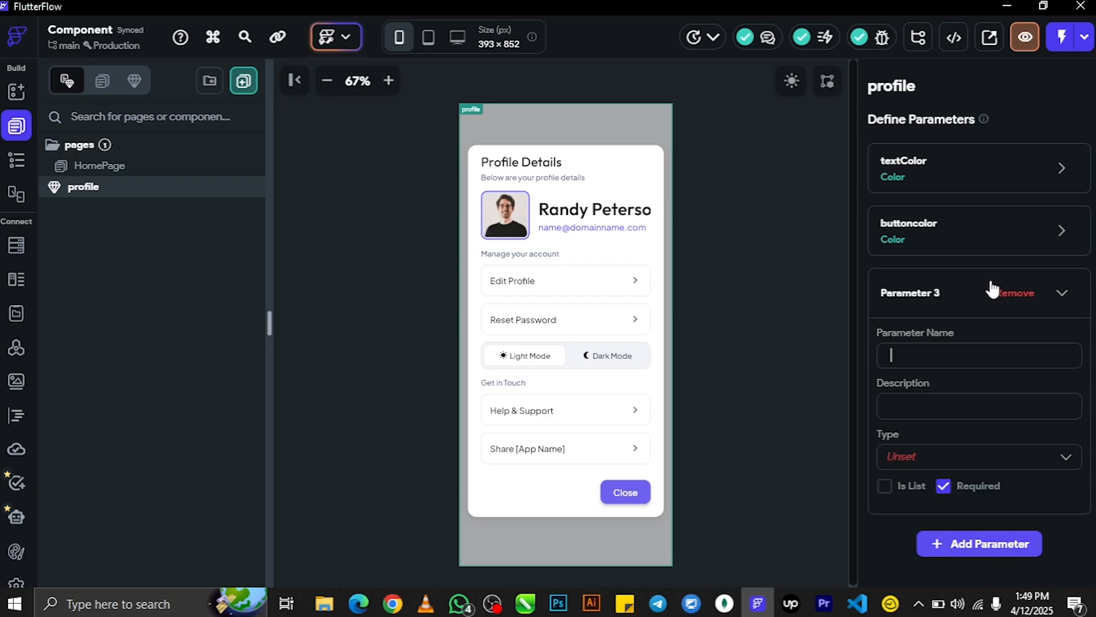
pyautogui.write('image')
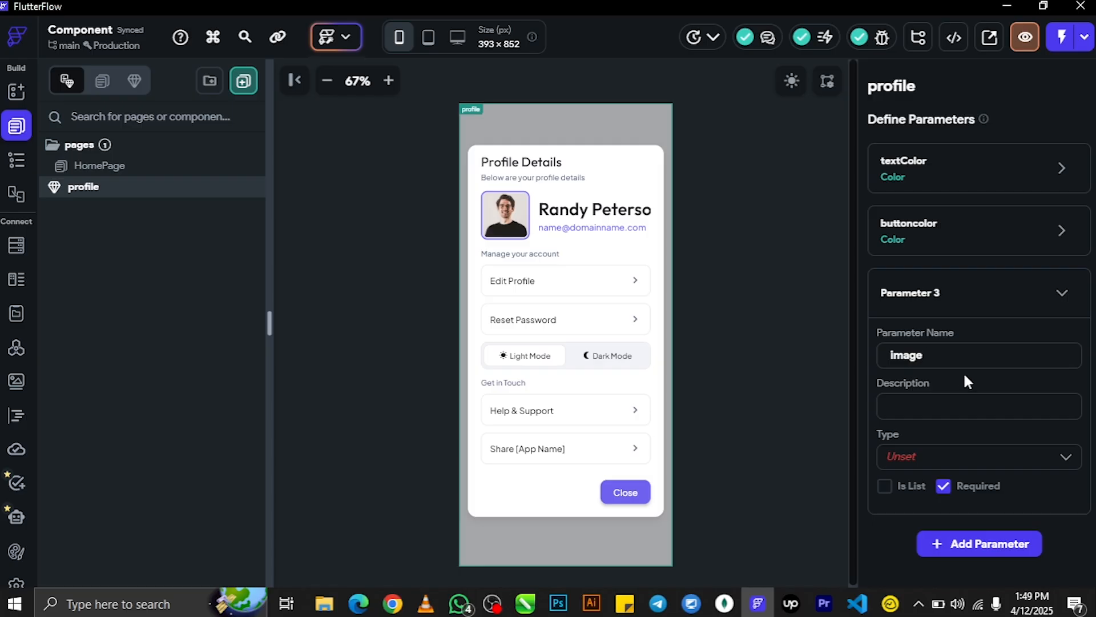
pyautogui.click(952, 462)
pyautogui.write('image')
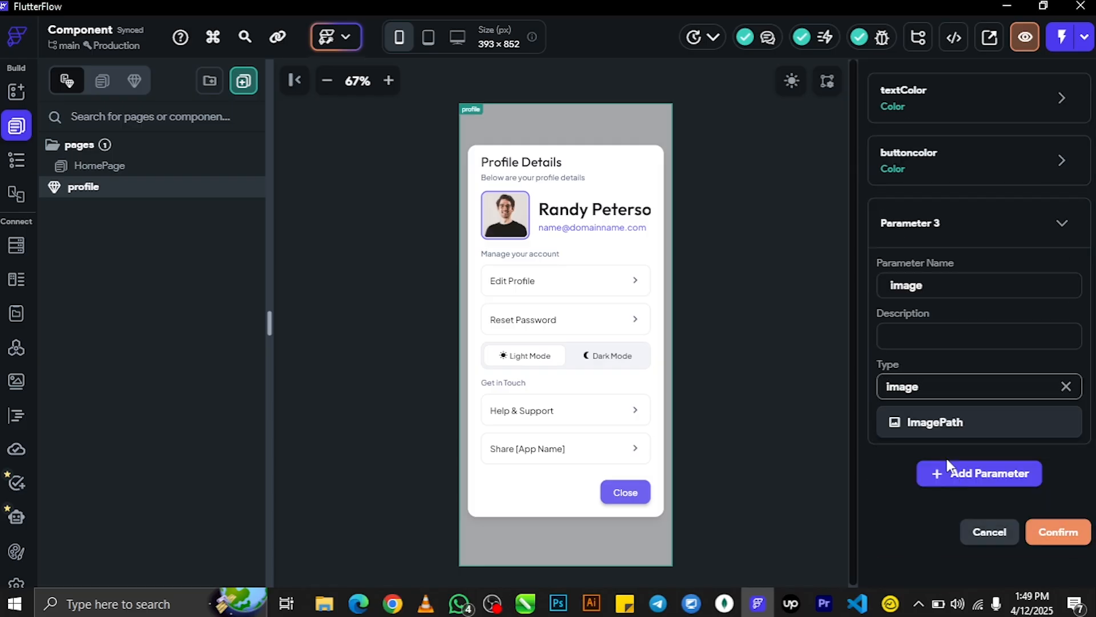
pyautogui.click(965, 421)
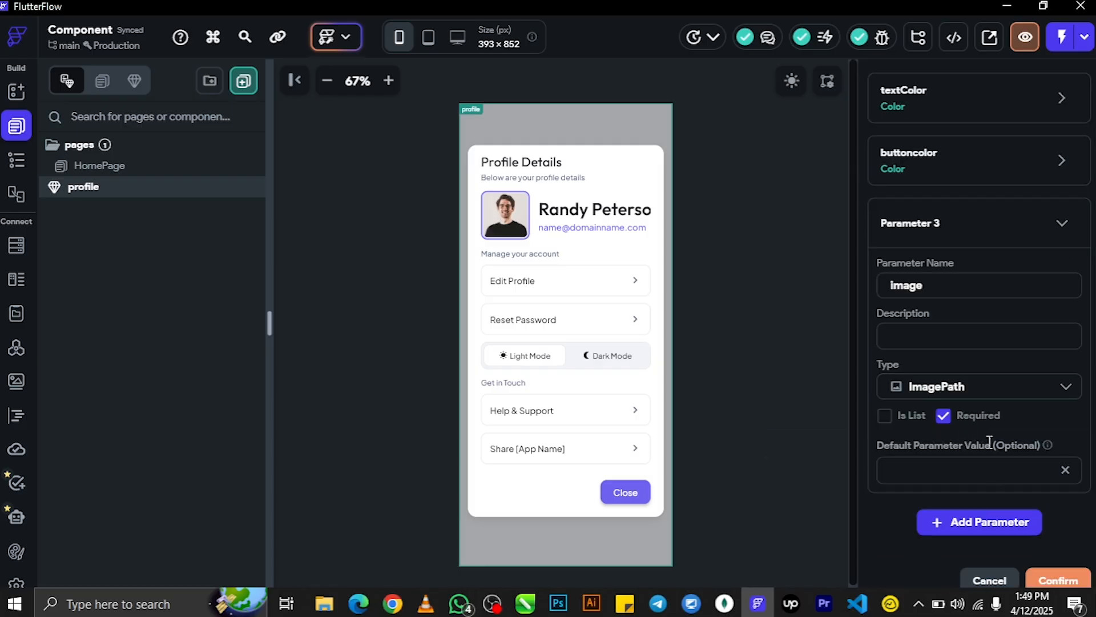
# Step: Paste the copied picture URL as the image parameter's default value and save the parameters
pyautogui.rightClick(969, 468)
pyautogui.click(995, 477)
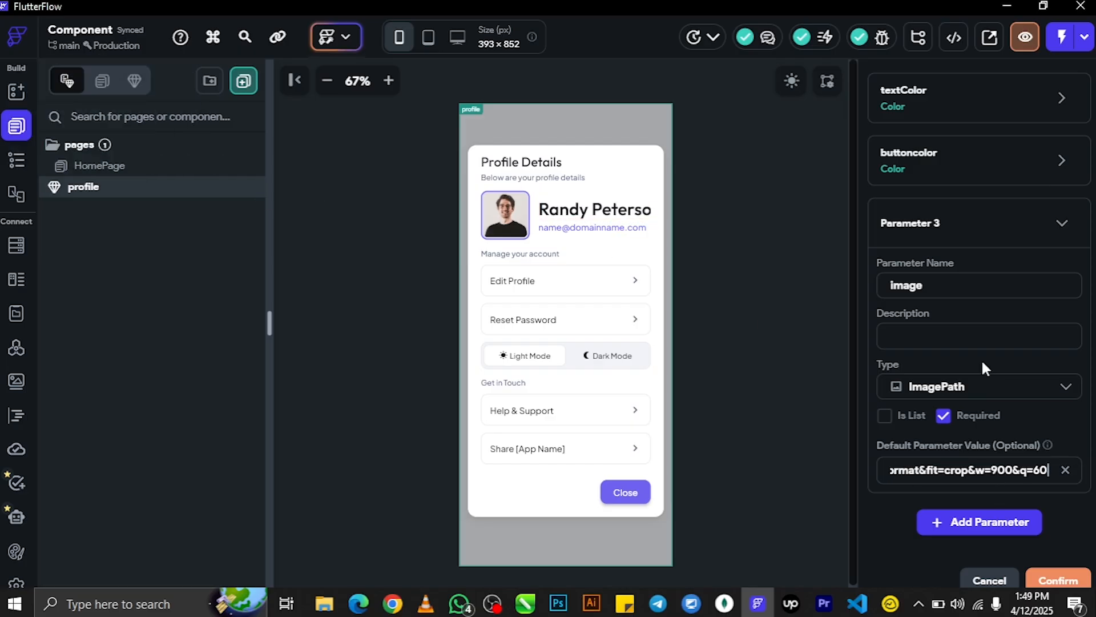
pyautogui.scroll(-2, 982, 359)
pyautogui.click(1074, 495)
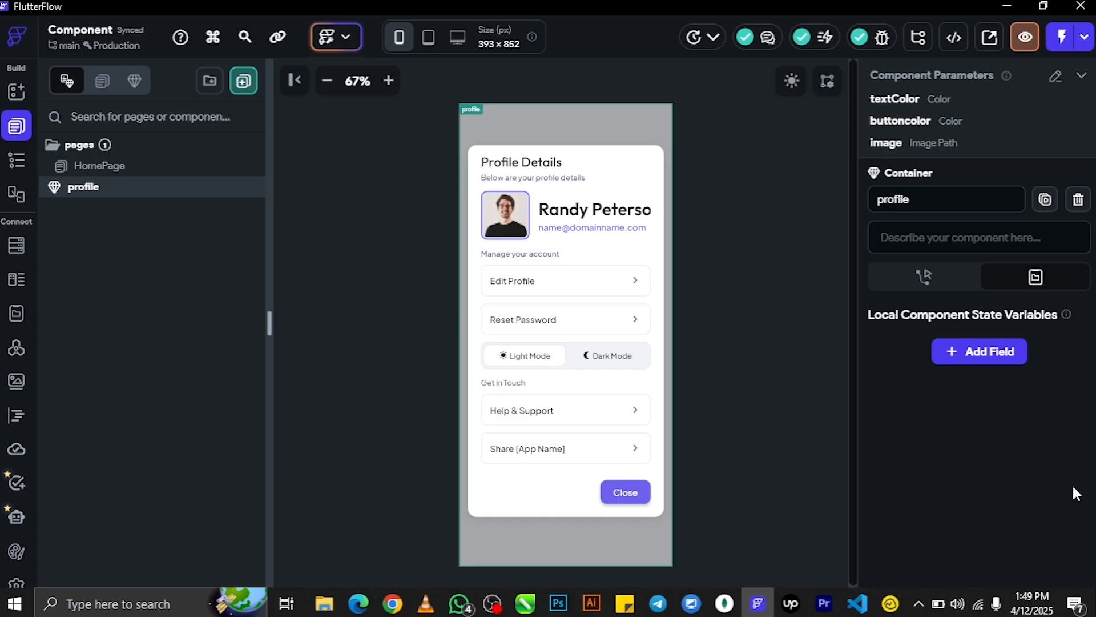
# Step: Open HomePage and place a Container on its empty screen
pyautogui.click(92, 167)
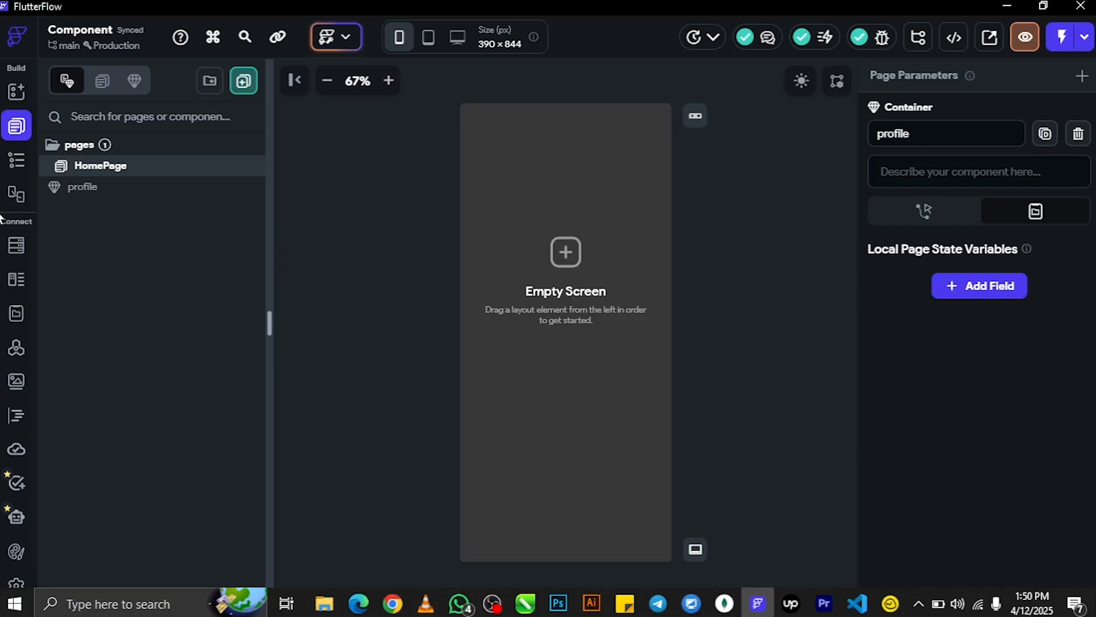
pyautogui.click(16, 92)
pyautogui.moveTo(80, 280); pyautogui.dragTo(646, 325)
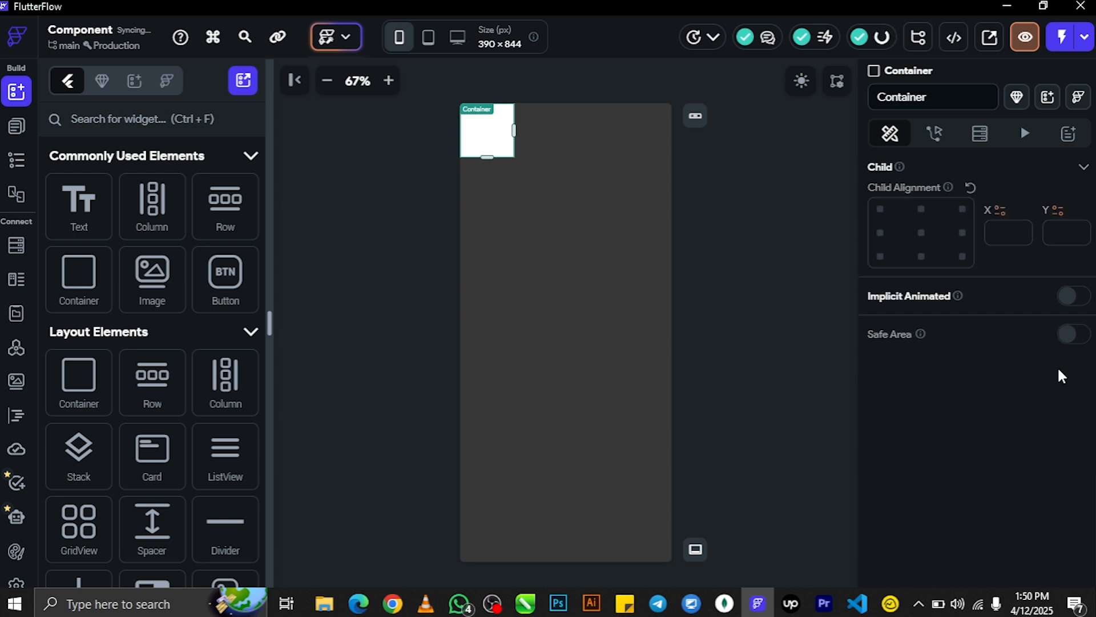
# Step: Set the HomePage container's width and height to infinity and its fill color to #272727
pyautogui.scroll(7, 1061, 377)
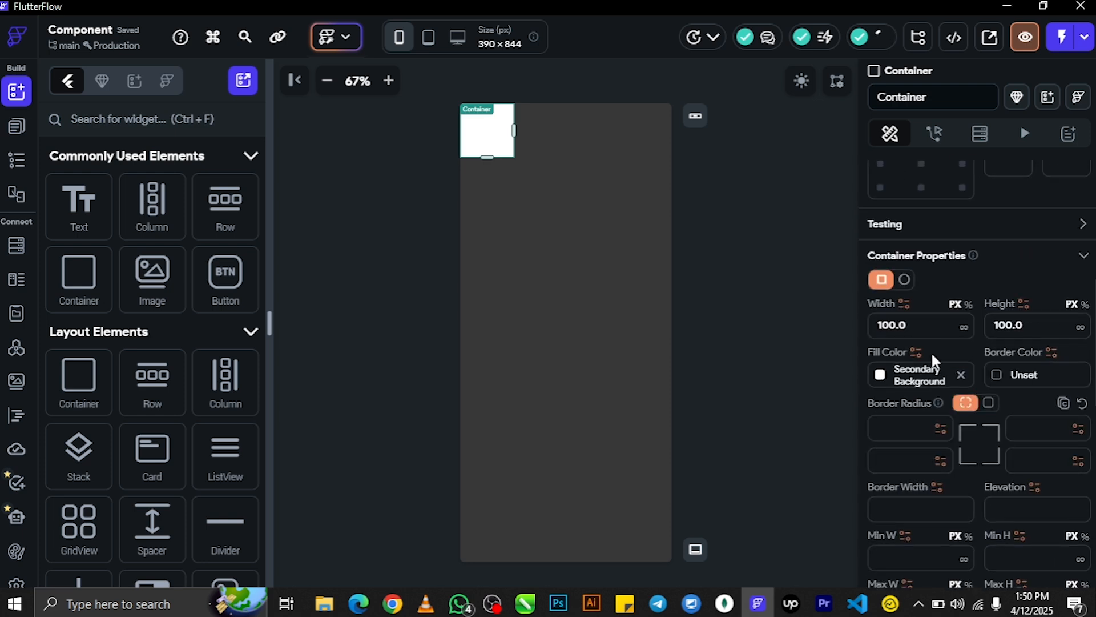
pyautogui.click(963, 327)
pyautogui.click(1081, 327)
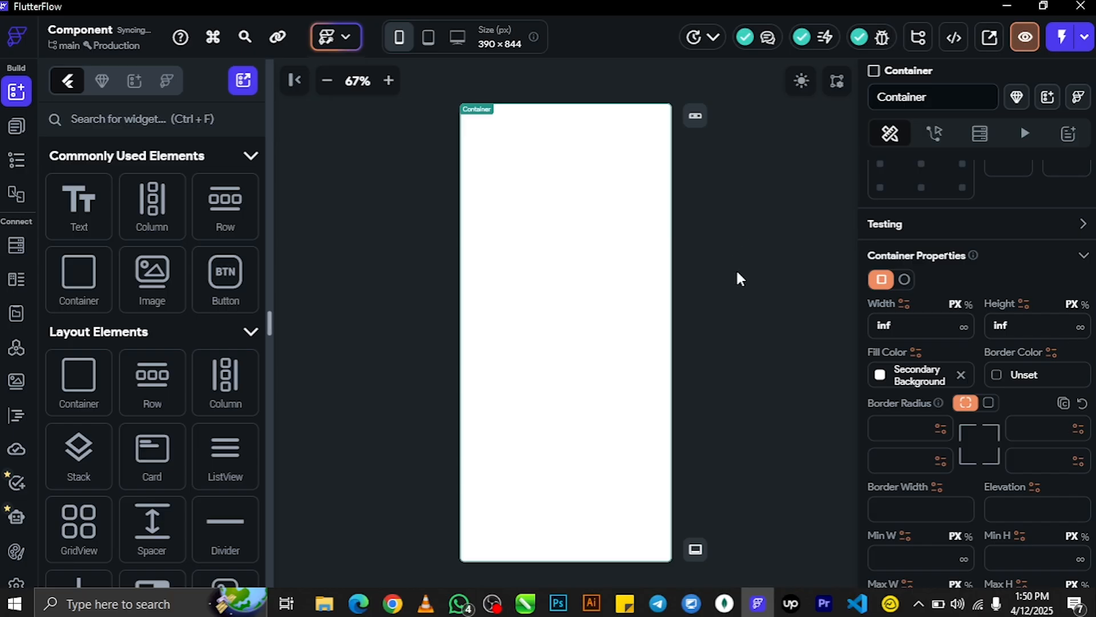
pyautogui.click(881, 375)
pyautogui.moveTo(645, 136); pyautogui.dragTo(621, 154)
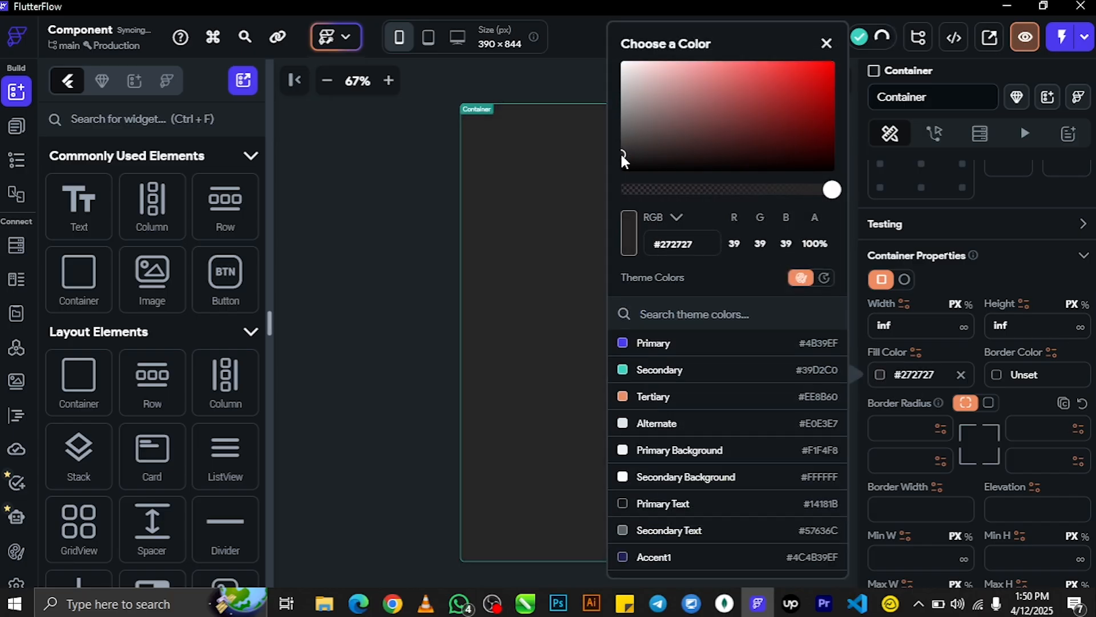
pyautogui.click(826, 43)
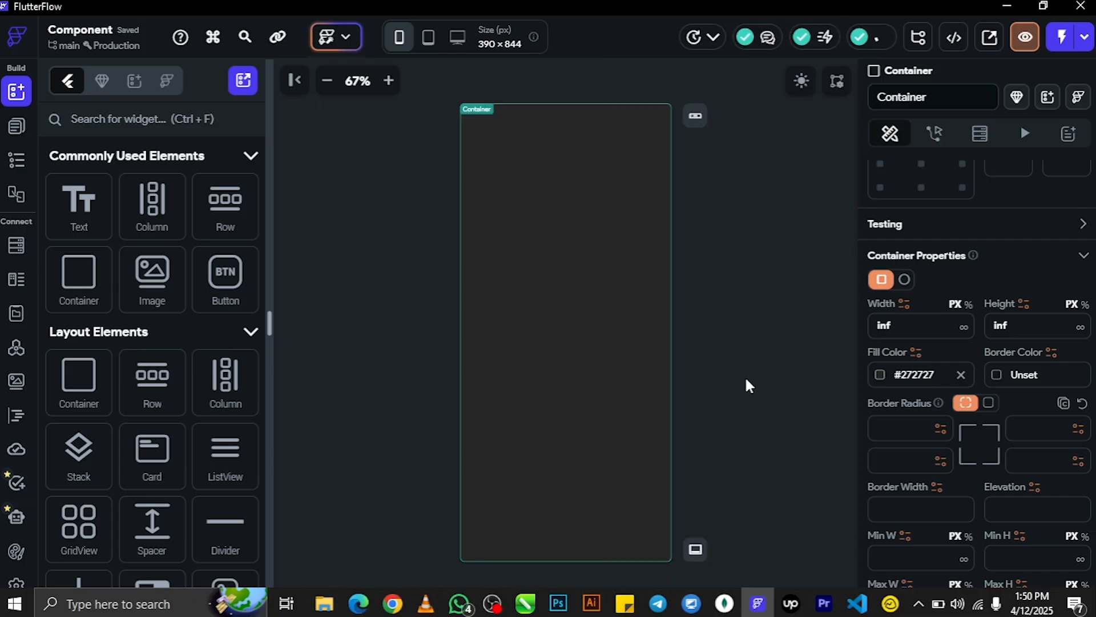
# Step: Place a Column in the HomePage container and add a Button inside that column
pyautogui.moveTo(215, 273); pyautogui.dragTo(568, 362)
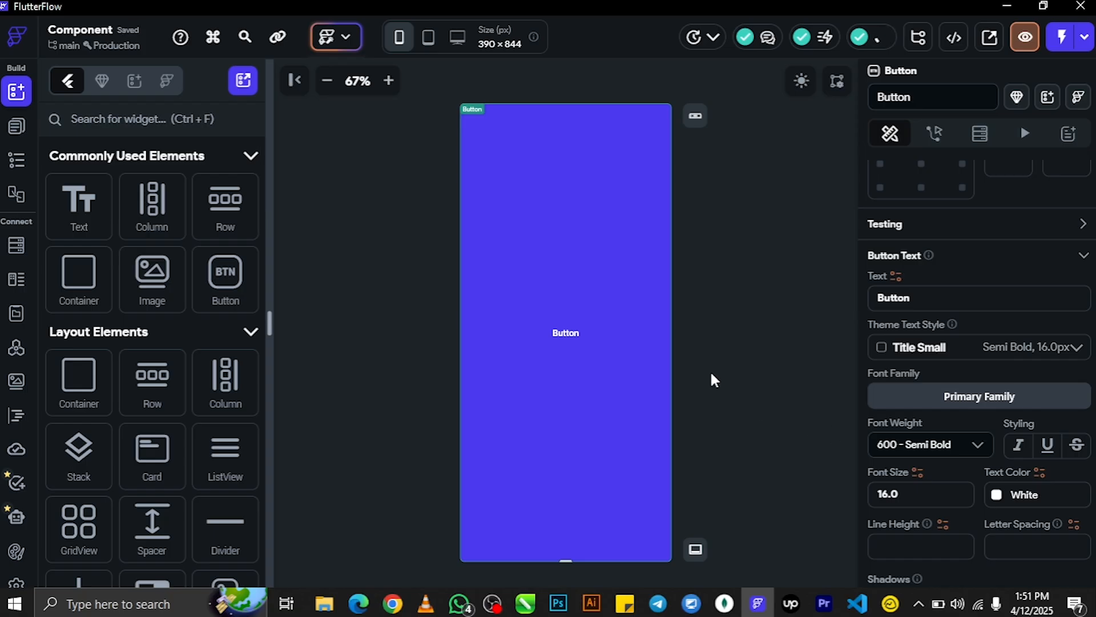
pyautogui.press('Delete')
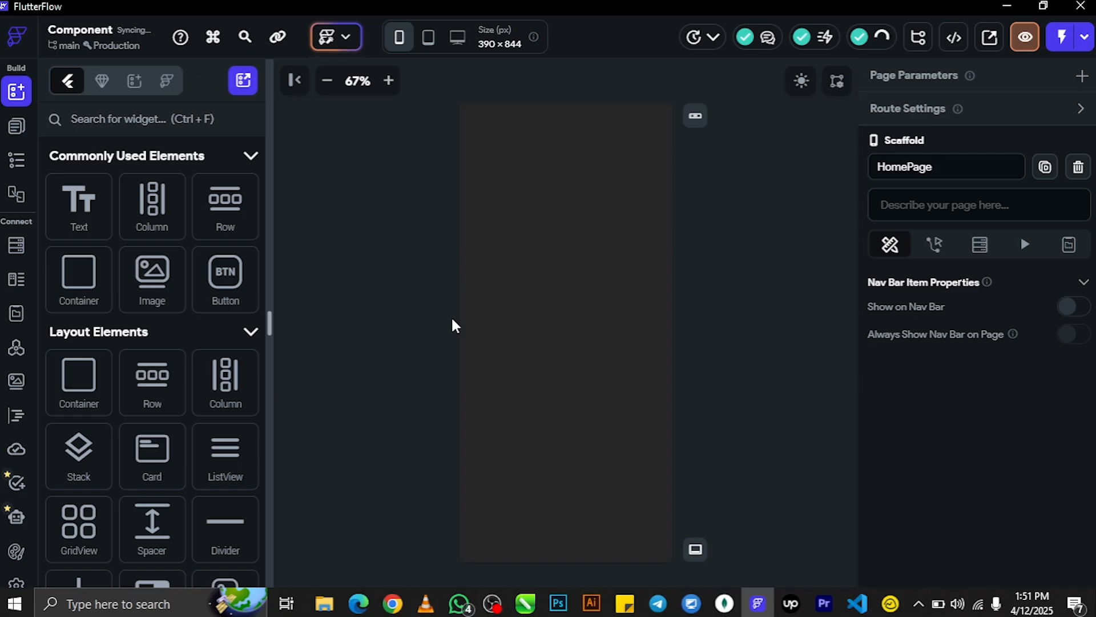
pyautogui.moveTo(154, 220); pyautogui.dragTo(519, 280)
pyautogui.moveTo(225, 279); pyautogui.dragTo(565, 134)
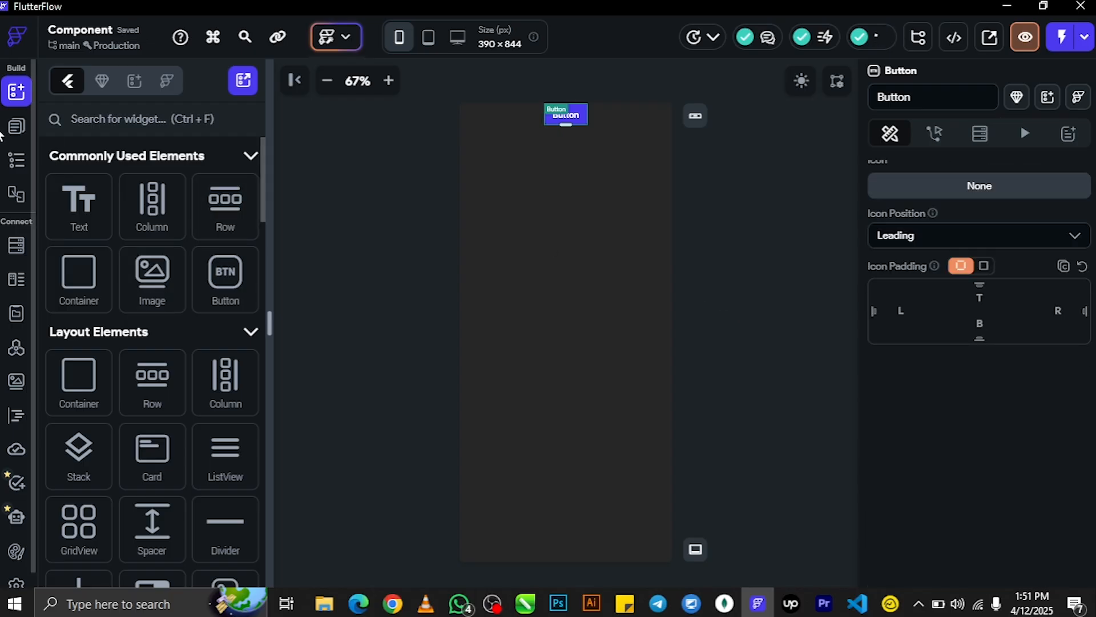
# Step: Set the column's main axis alignment to center so the button sits in the middle of the page
pyautogui.click(16, 125)
pyautogui.click(17, 162)
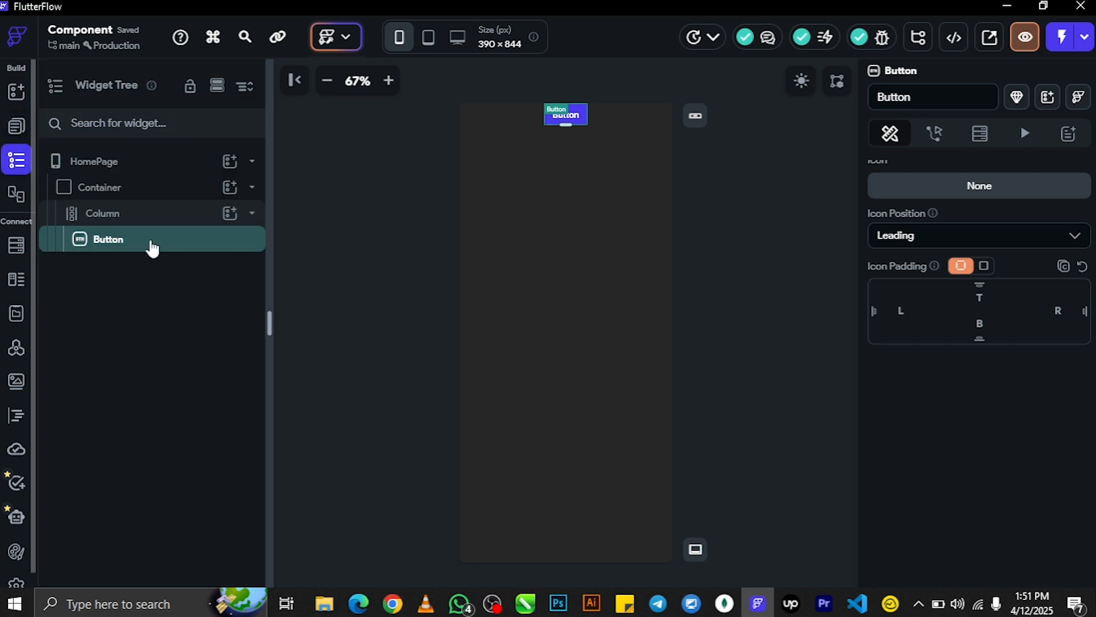
pyautogui.click(116, 214)
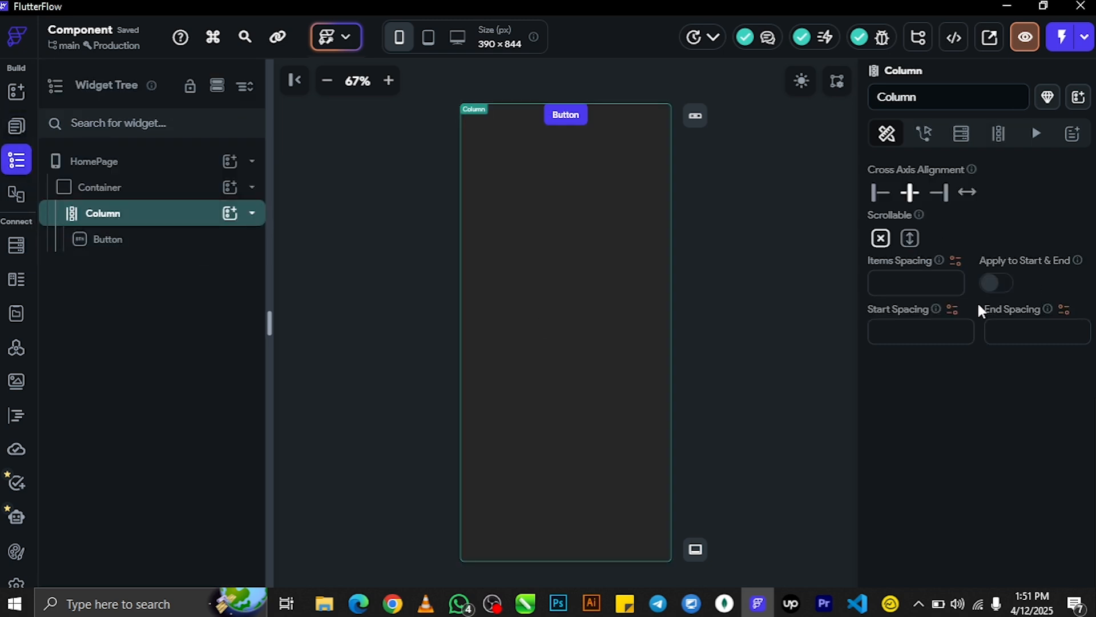
pyautogui.scroll(8, 978, 308)
pyautogui.scroll(-5, 977, 309)
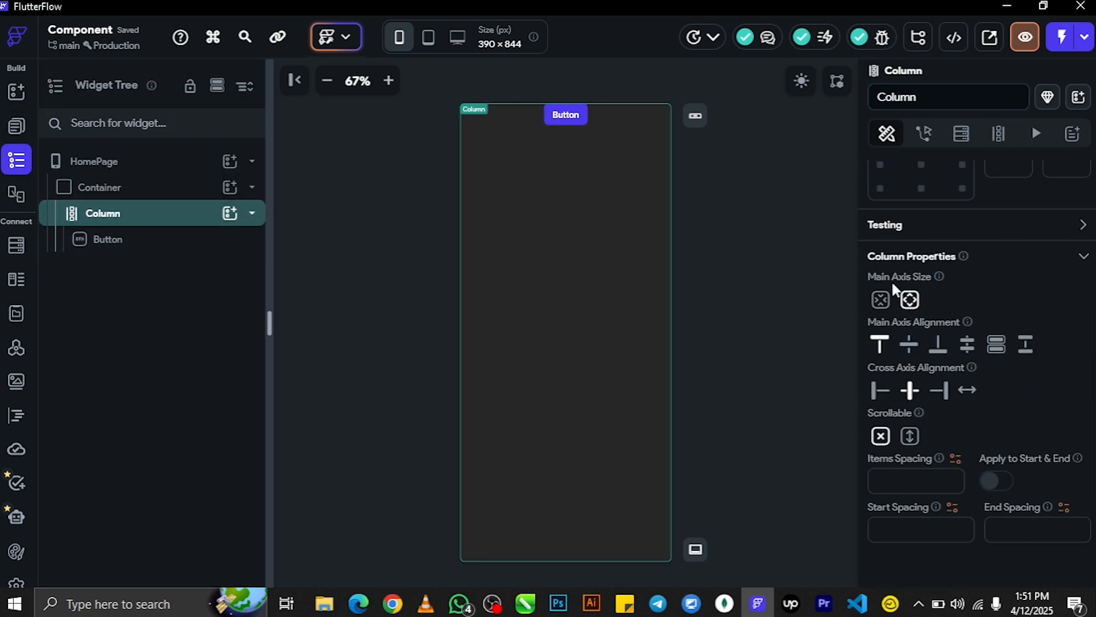
pyautogui.click(915, 349)
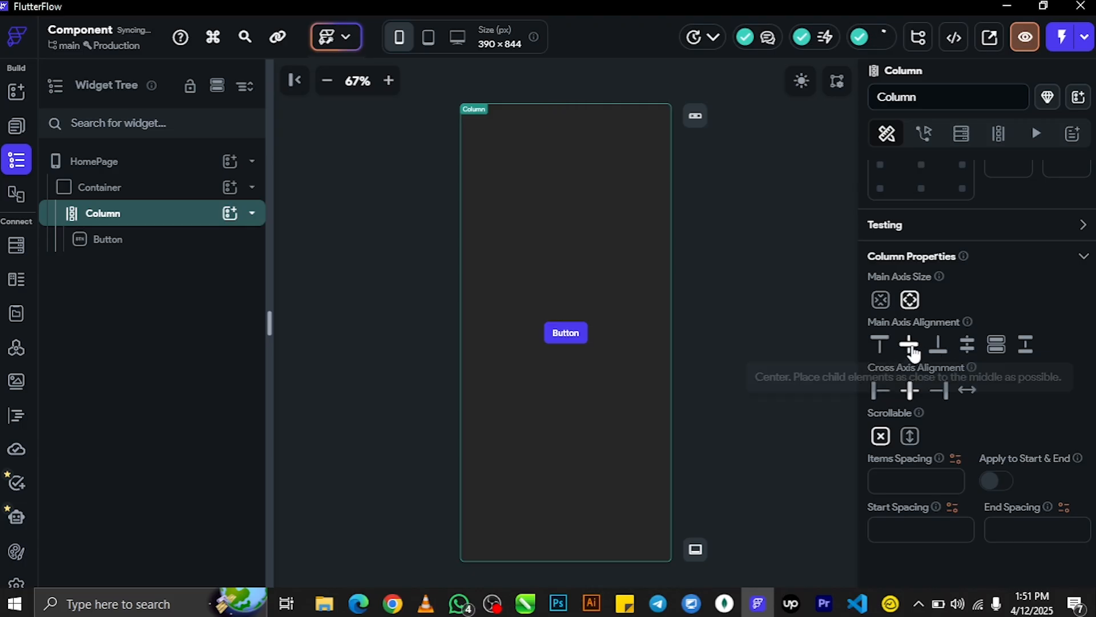
# Step: Set the width of the button in the column to infinity
pyautogui.click(576, 336)
pyautogui.scroll(-5, 1011, 361)
pyautogui.scroll(-3, 977, 365)
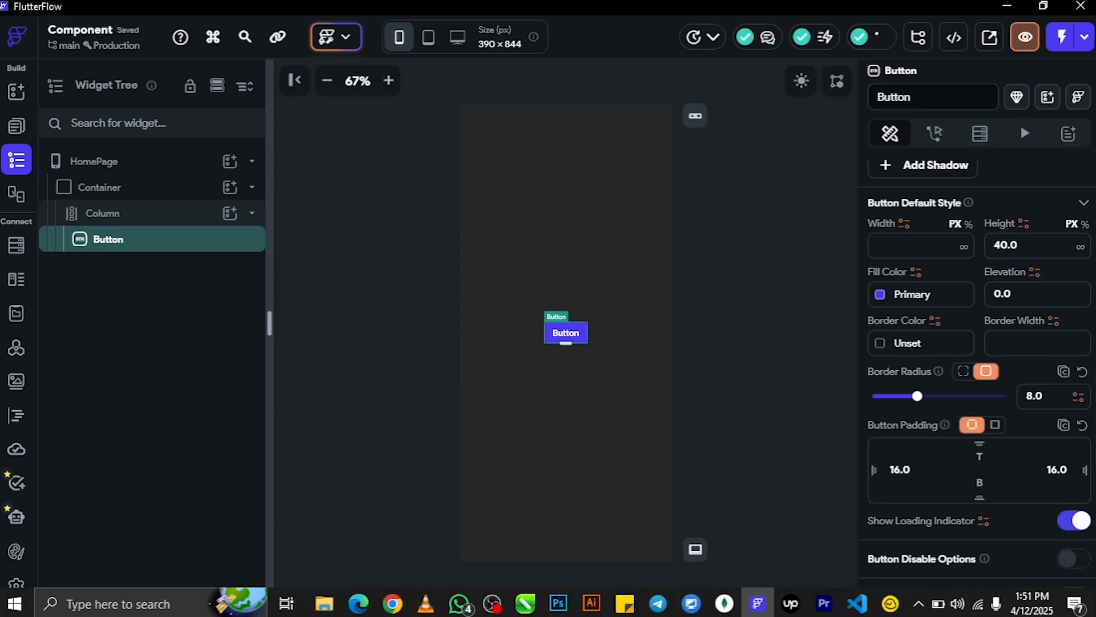
pyautogui.scroll(1, 948, 309)
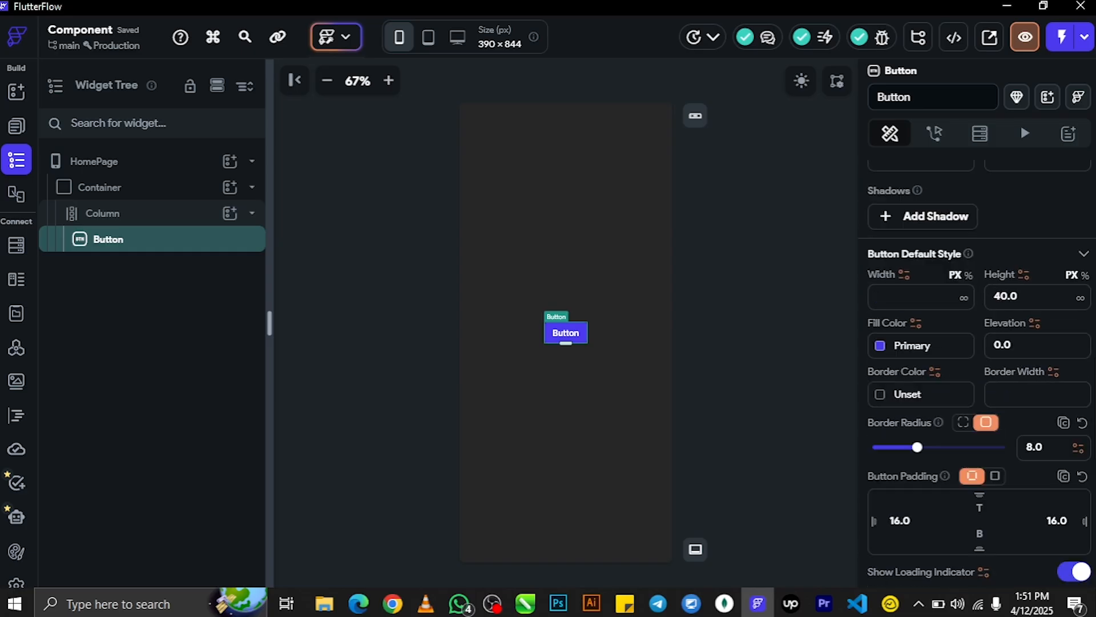
pyautogui.click(965, 310)
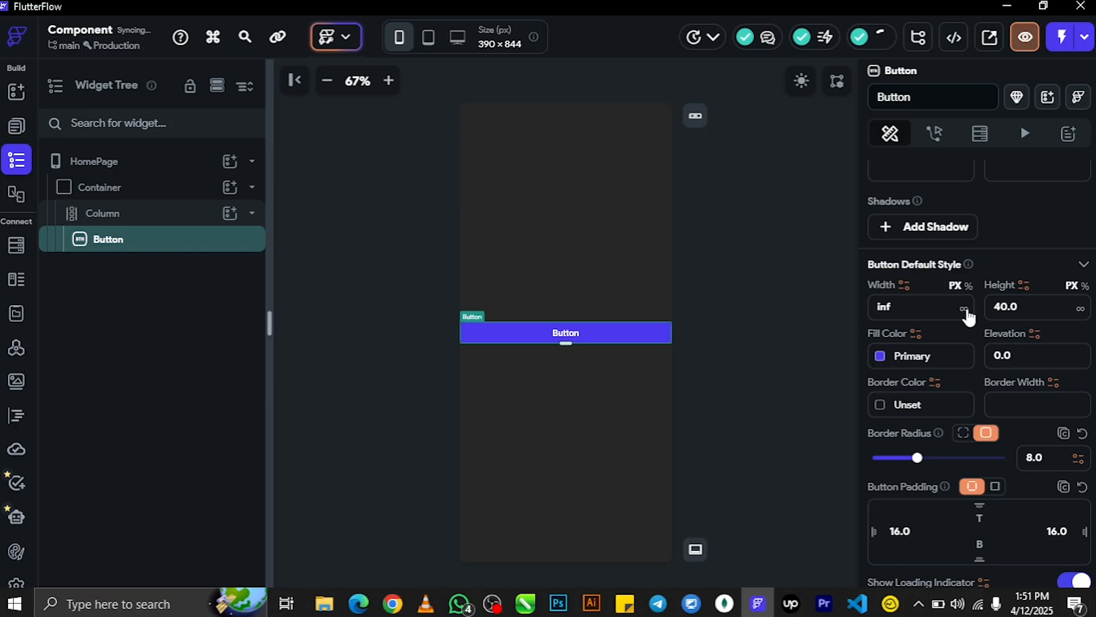
# Step: Change the button's fill color to black, #000000
pyautogui.click(885, 355)
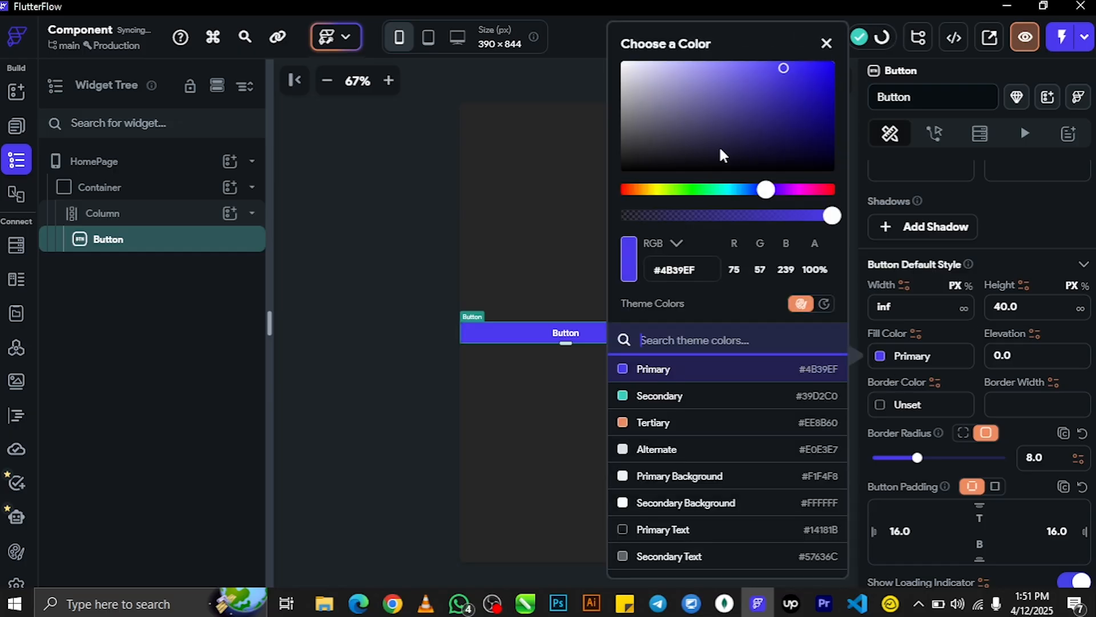
pyautogui.click(696, 149)
pyautogui.moveTo(629, 168)
pyautogui.mouseDown()
pyautogui.moveTo(669, 156)
pyautogui.moveTo(663, 170)
pyautogui.mouseUp()
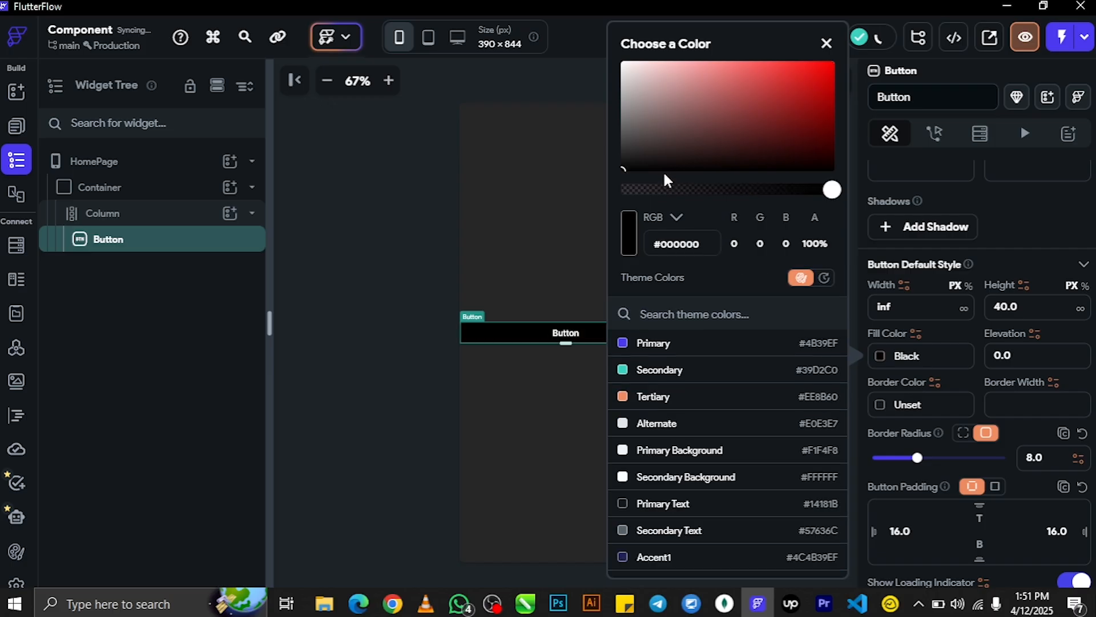
pyautogui.click(827, 43)
# Step: Give the button 30 of padding on both its left and right sides
pyautogui.click(140, 220)
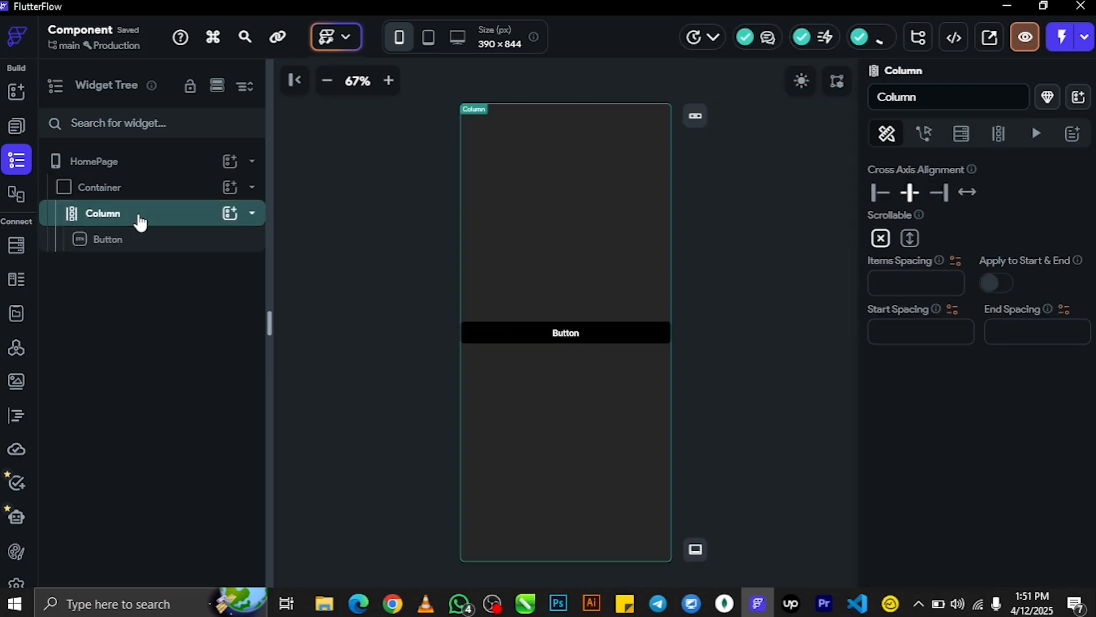
pyautogui.click(127, 243)
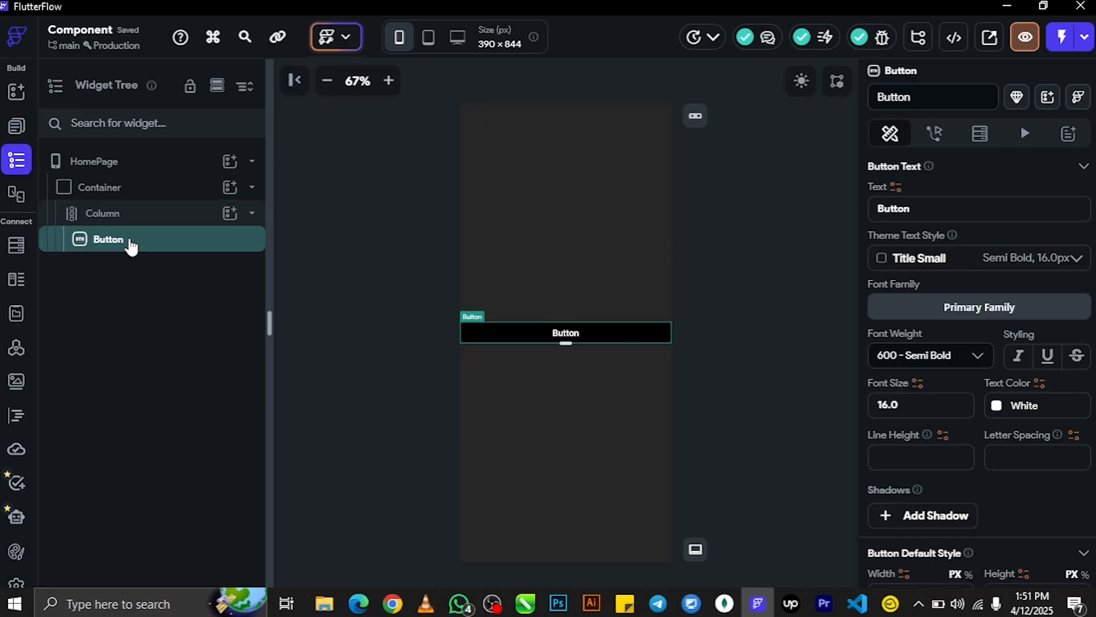
pyautogui.scroll(7, 980, 354)
pyautogui.scroll(-3, 980, 354)
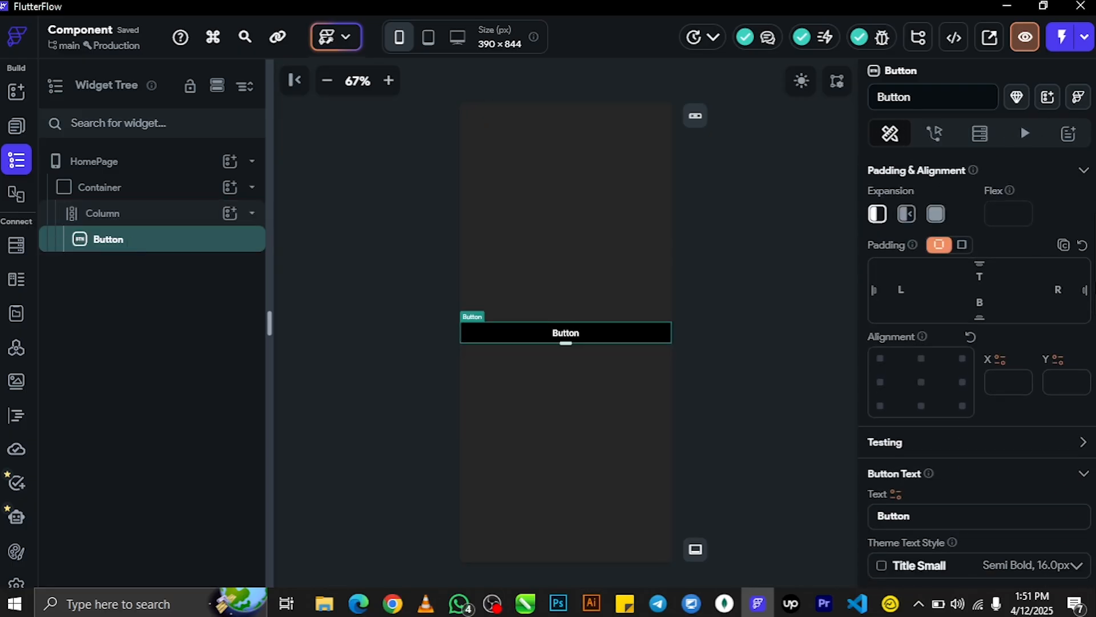
pyautogui.click(1061, 290)
pyautogui.write('30')
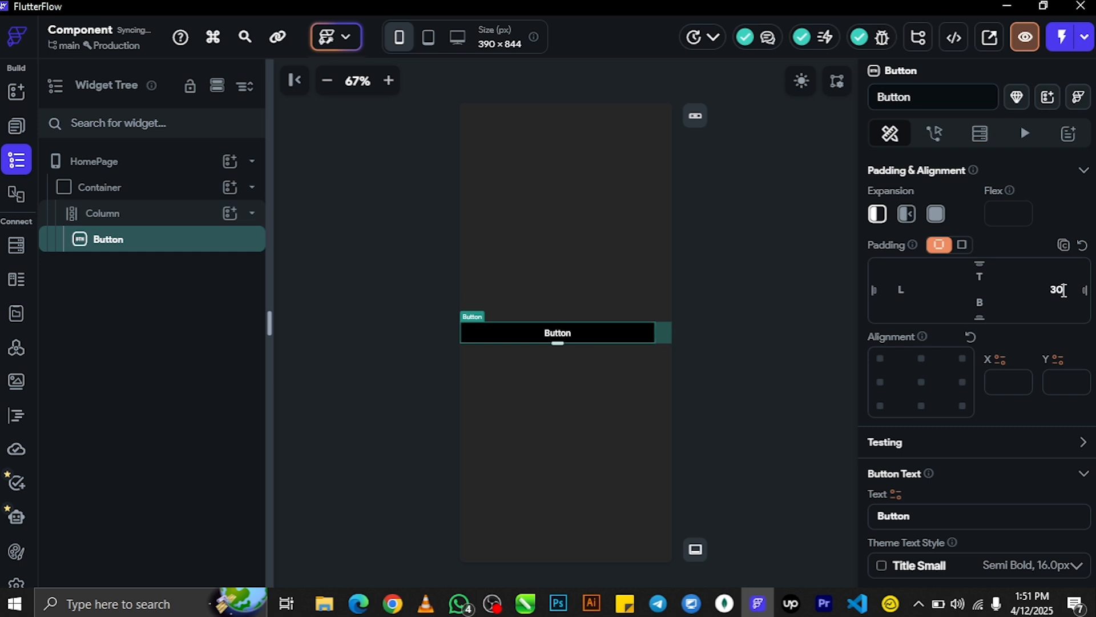
pyautogui.click(920, 290)
pyautogui.write('30')
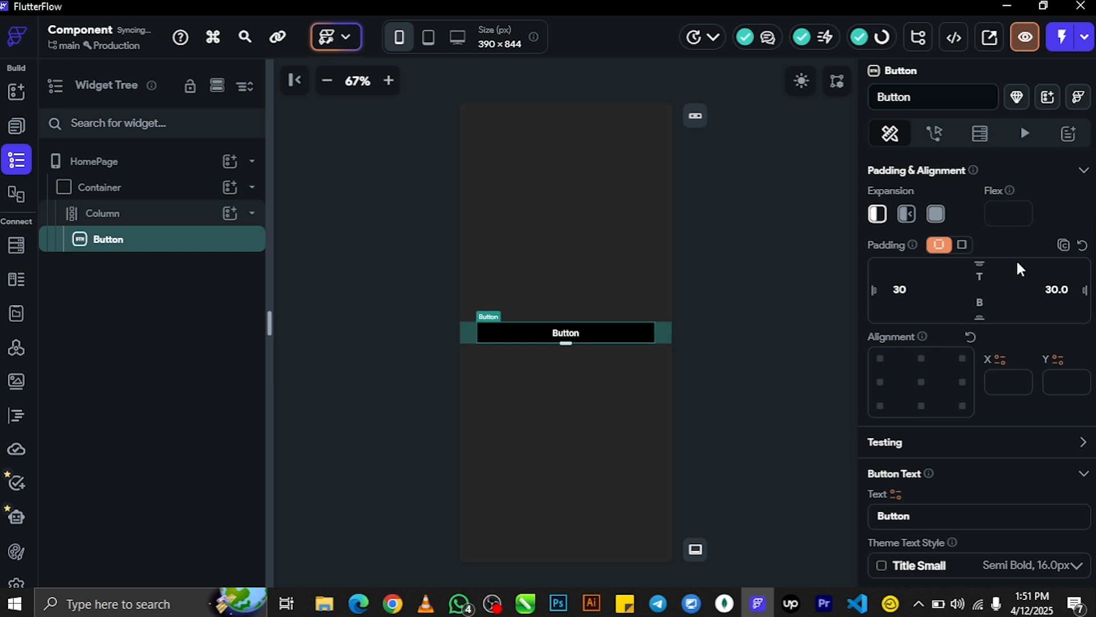
# Step: Change the button's text to "Click Me"
pyautogui.scroll(4, 962, 246)
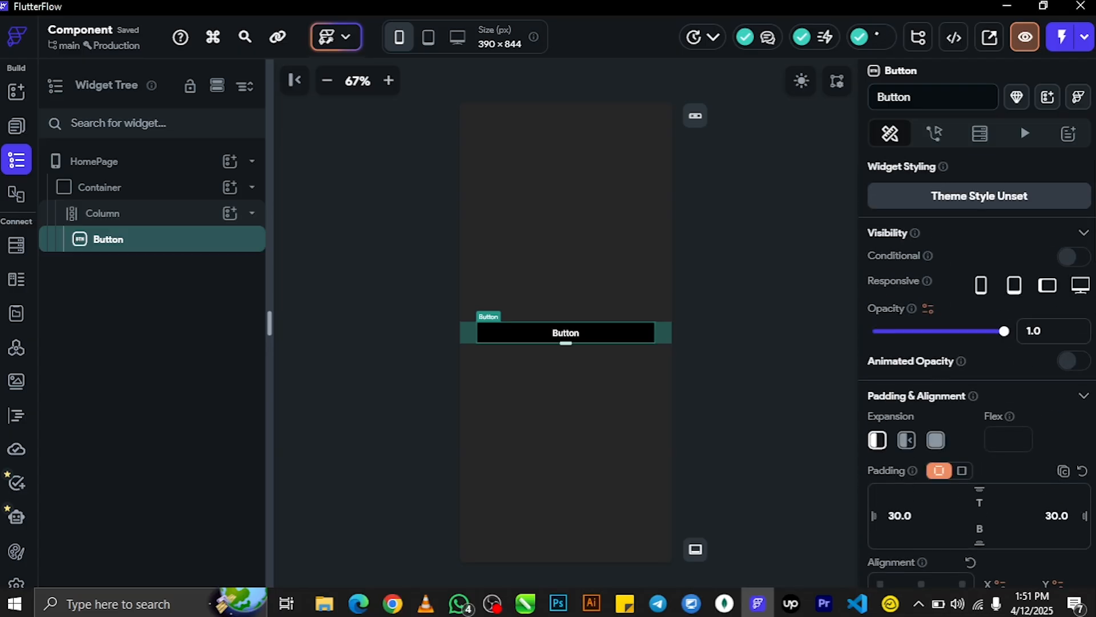
pyautogui.scroll(-1, 980, 343)
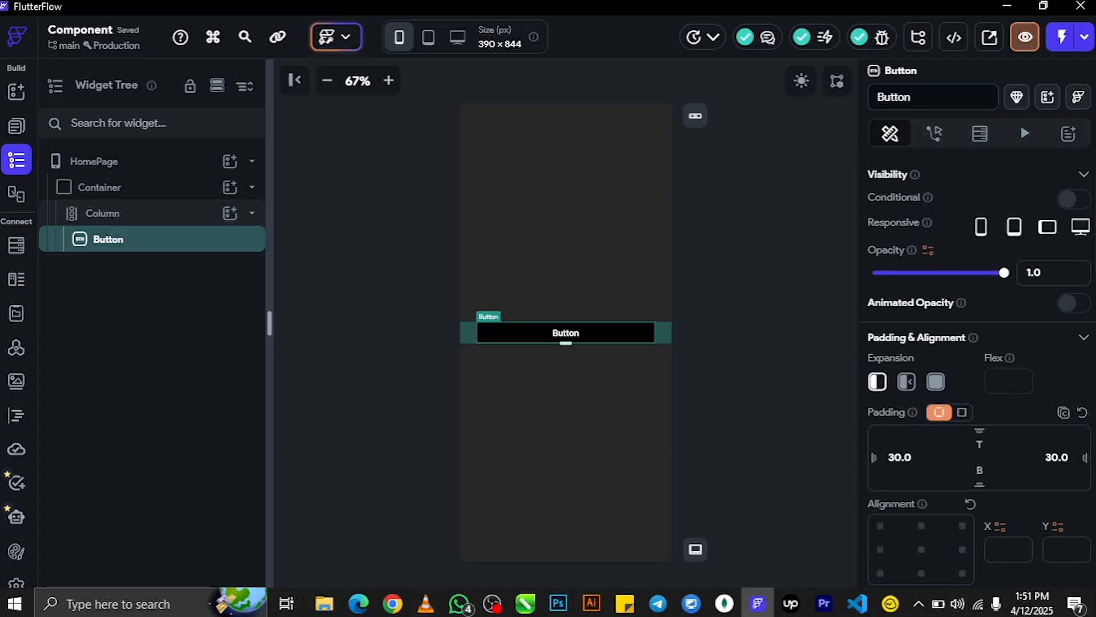
pyautogui.scroll(-4, 977, 377)
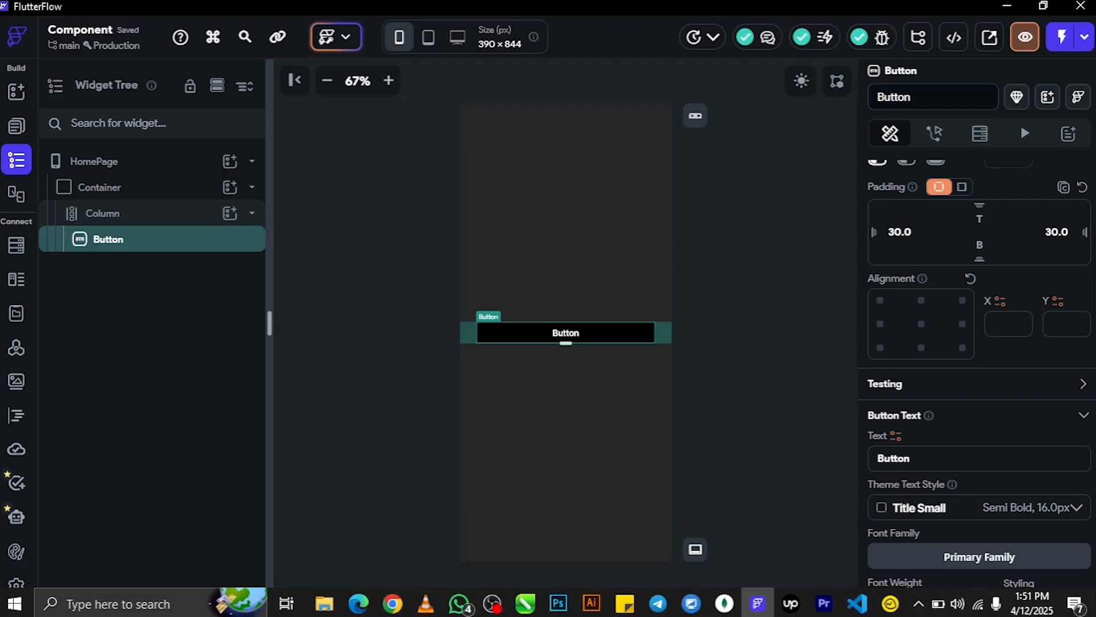
pyautogui.scroll(5, 1092, 261)
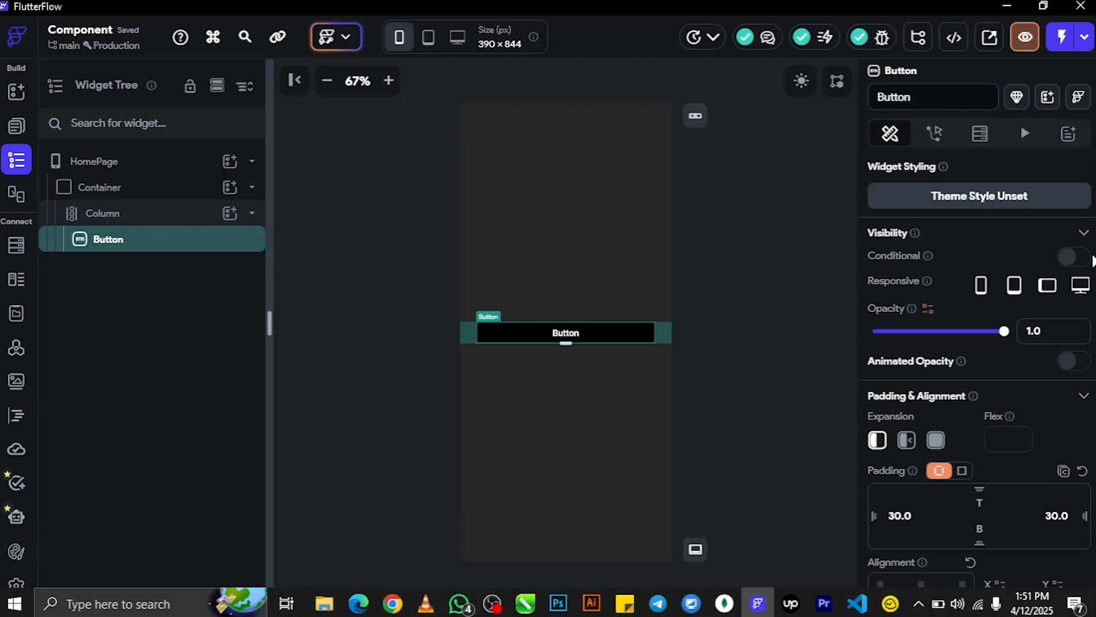
pyautogui.scroll(-5, 979, 371)
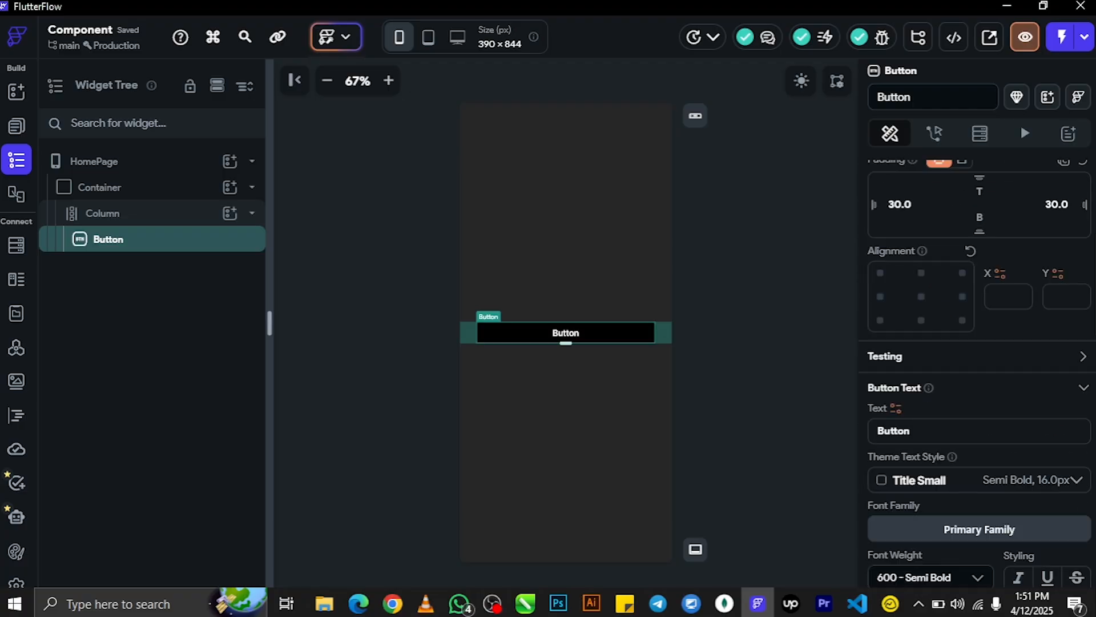
pyautogui.scroll(1, 977, 357)
pyautogui.scroll(-2, 978, 357)
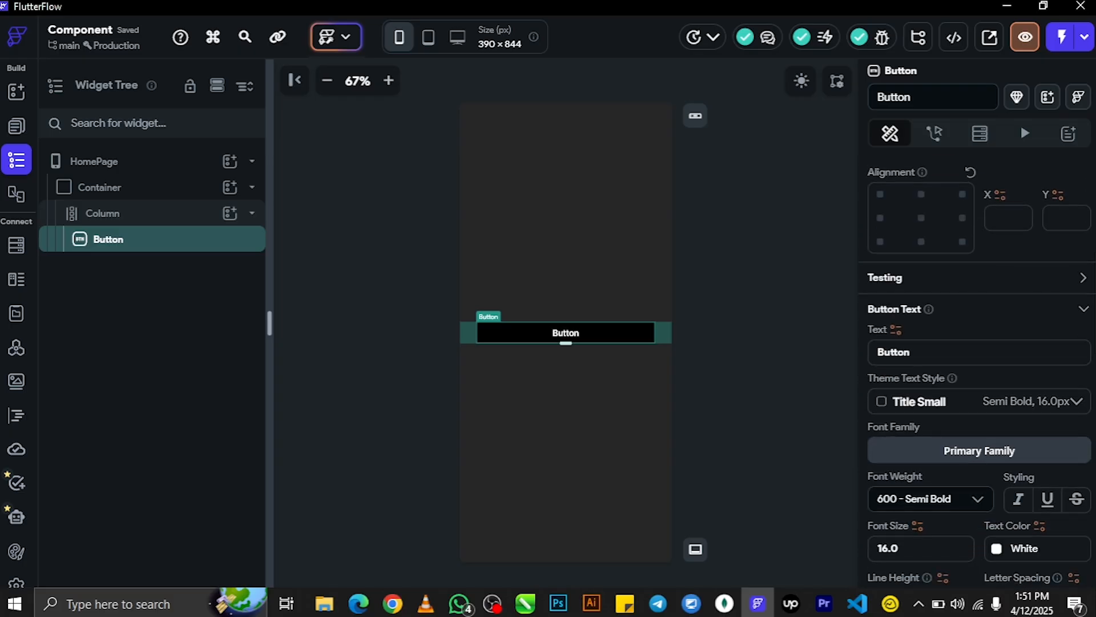
pyautogui.doubleClick(945, 357)
pyautogui.write('Click Me')
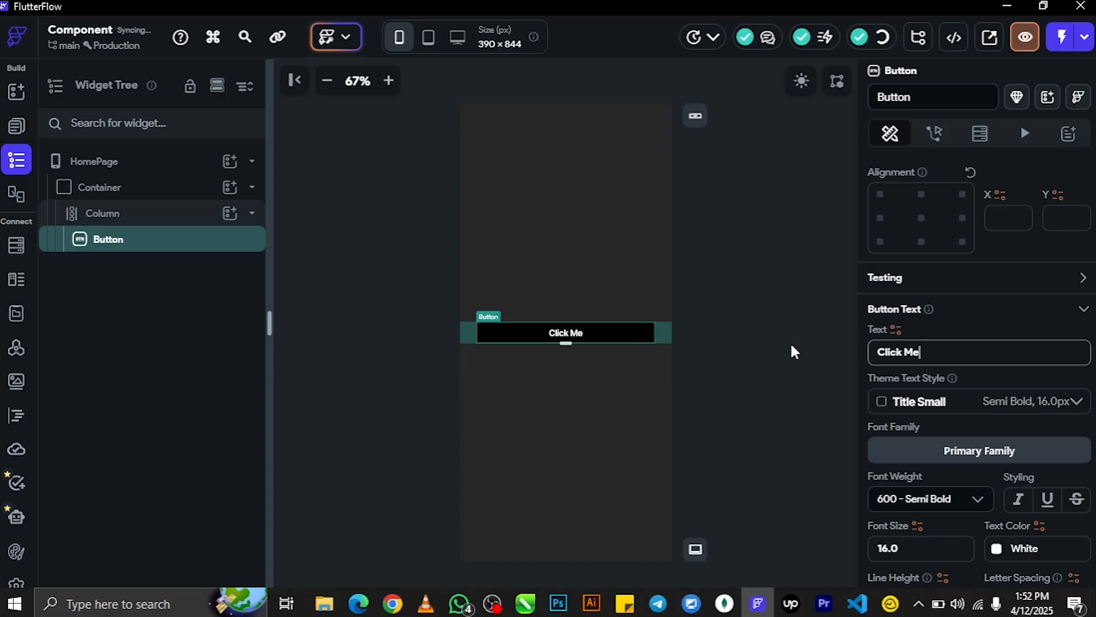
pyautogui.click(774, 346)
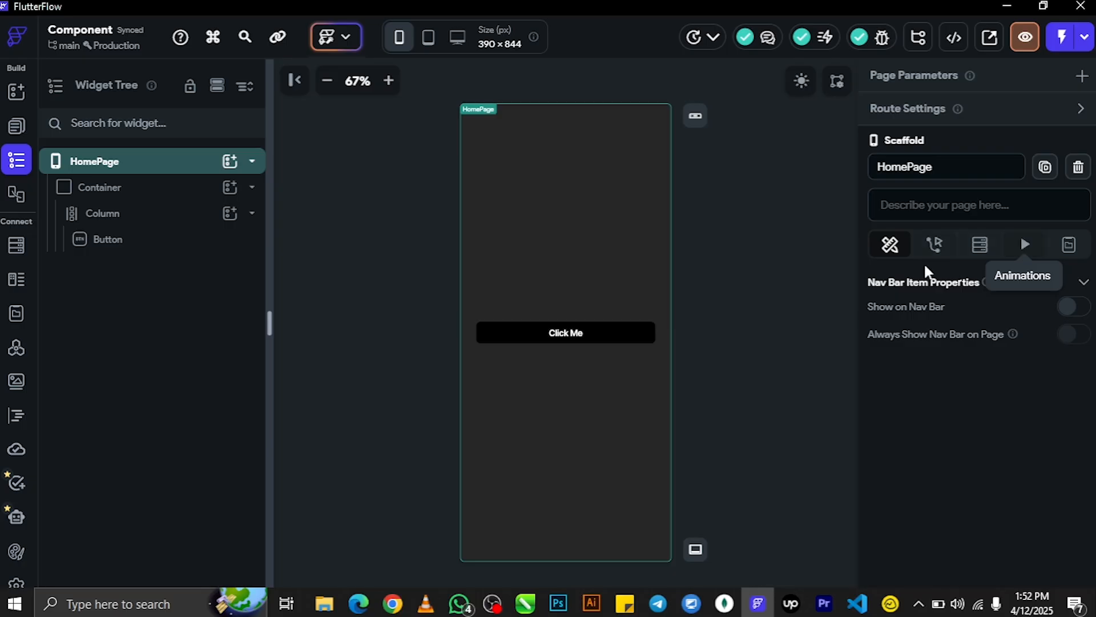
# Step: Open the Action Flow Editor for the Click Me button and add an On Tap trigger
pyautogui.click(934, 246)
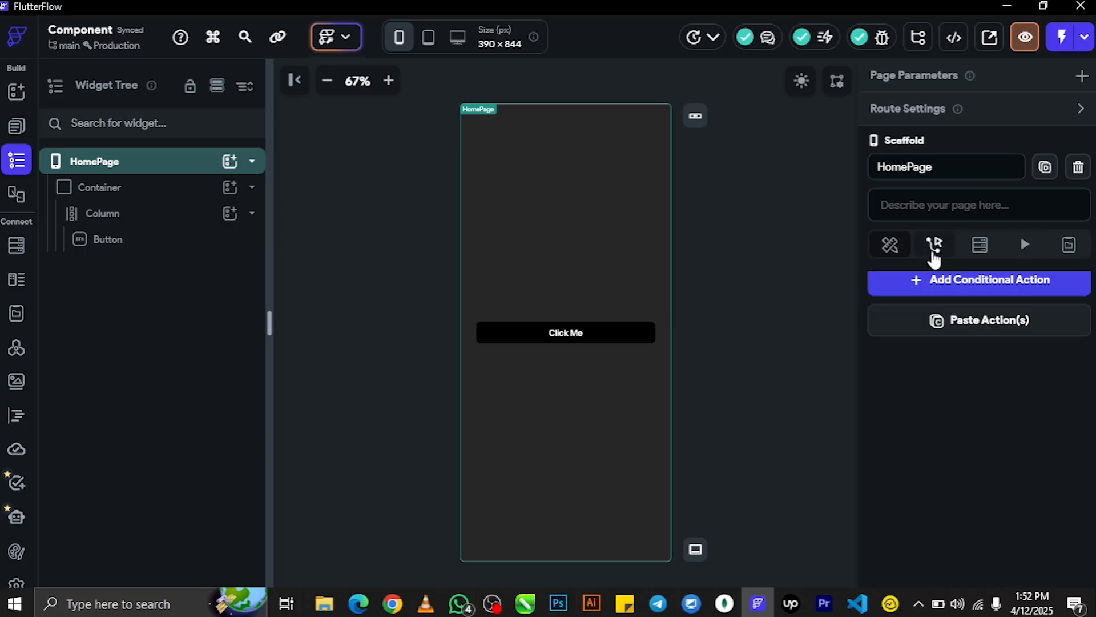
pyautogui.click(612, 333)
pyautogui.scroll(-5, 973, 265)
pyautogui.scroll(6, 980, 371)
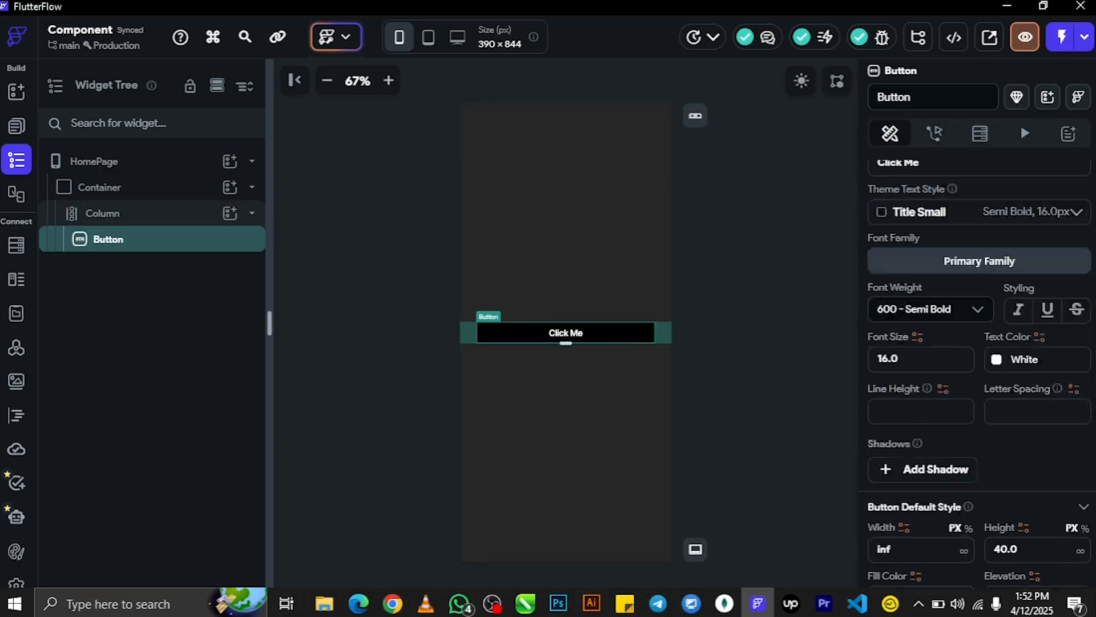
pyautogui.scroll(-3, 979, 371)
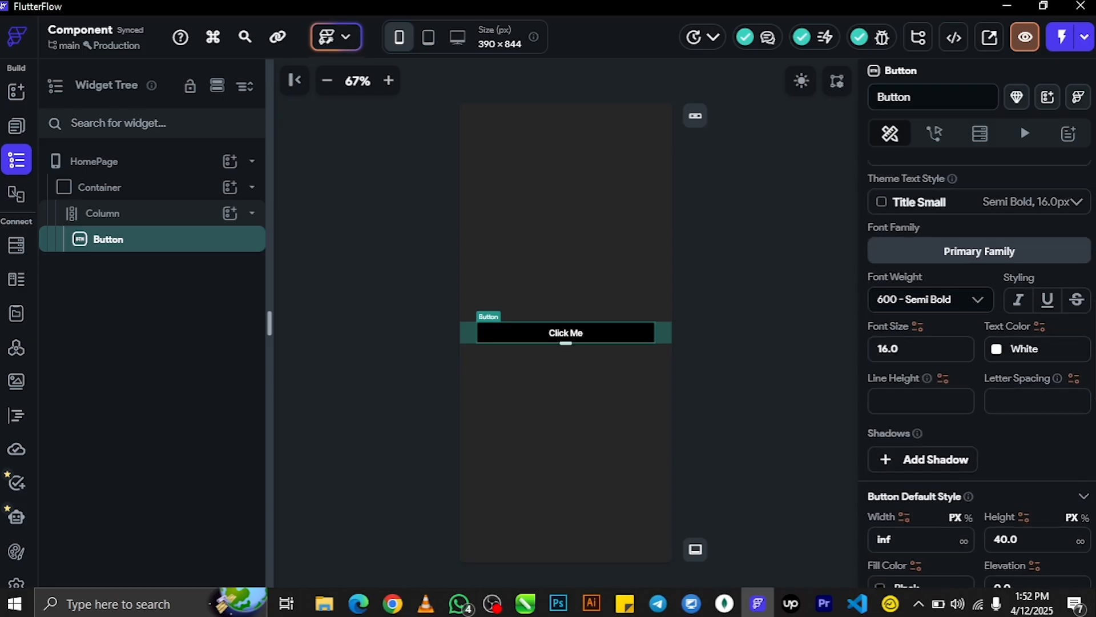
pyautogui.scroll(-1, 1019, 122)
pyautogui.scroll(6, 1020, 123)
pyautogui.scroll(5, 982, 211)
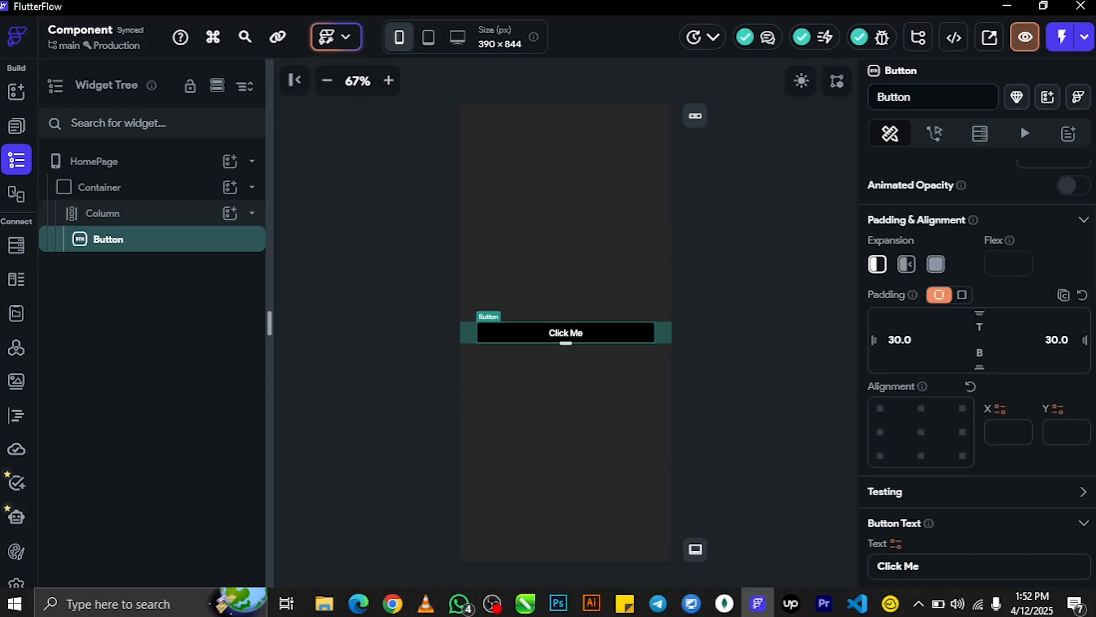
pyautogui.click(937, 135)
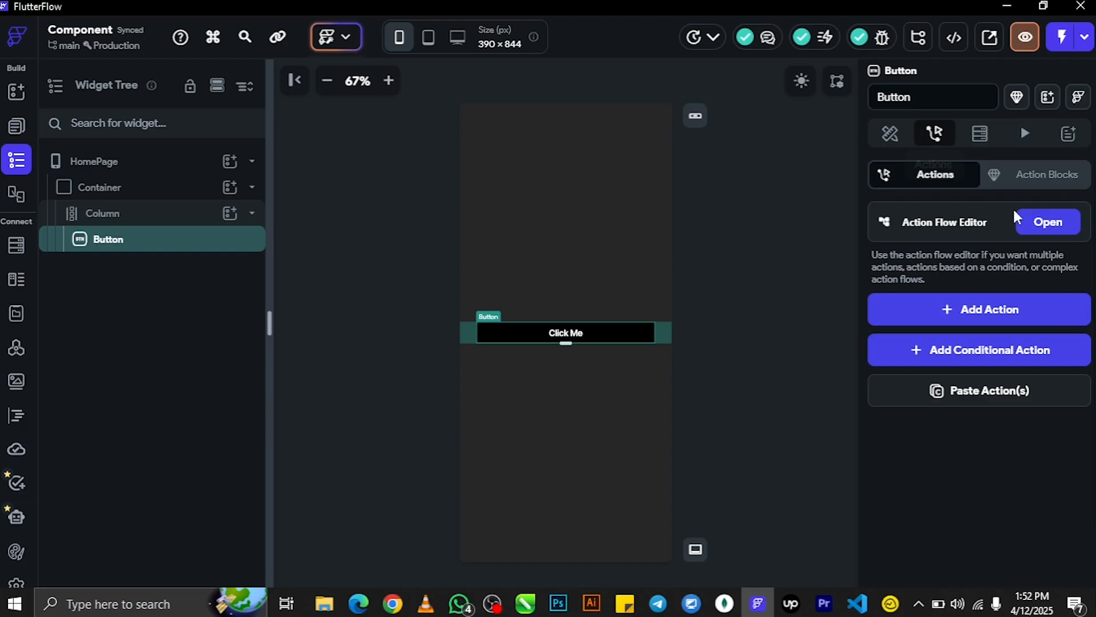
pyautogui.click(1048, 221)
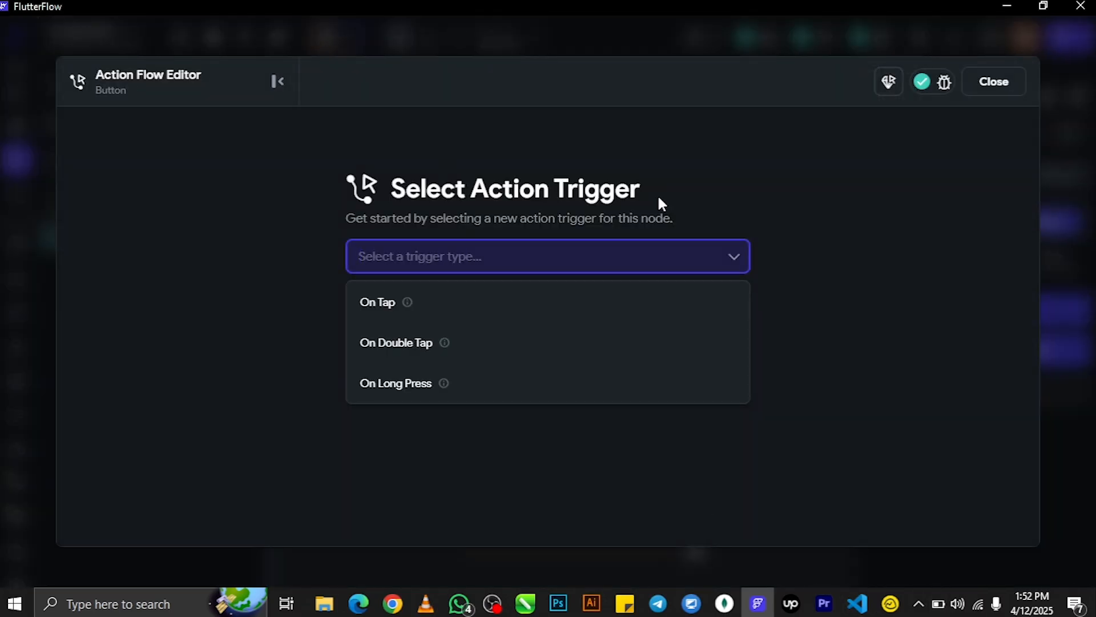
pyautogui.click(378, 302)
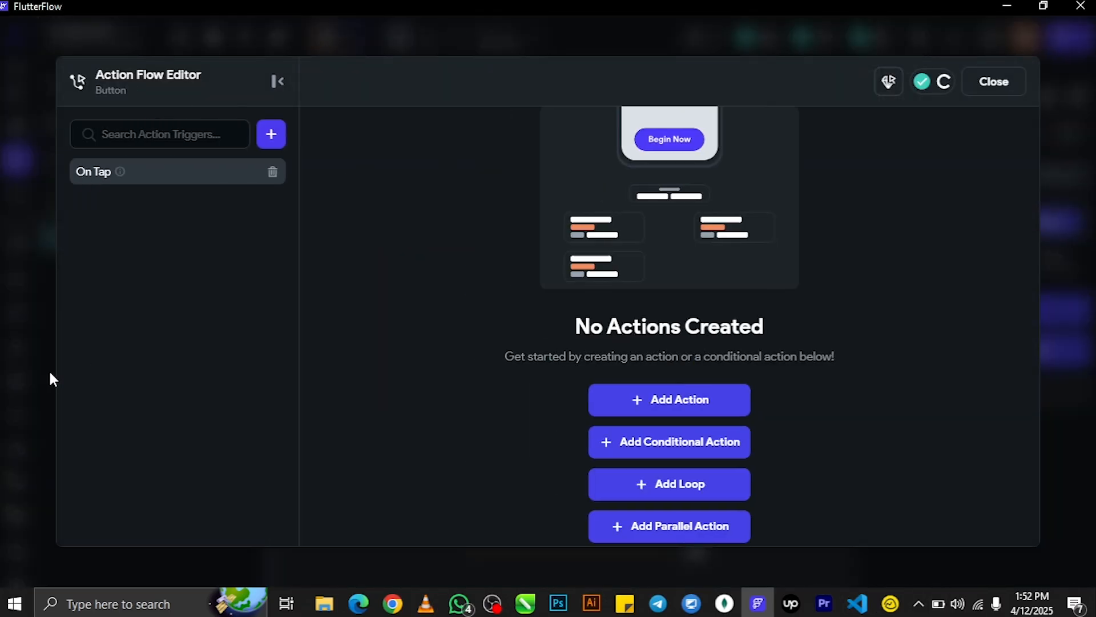
# Step: Add an action to the On Tap trigger that shows a Bottom Sheet
pyautogui.click(705, 409)
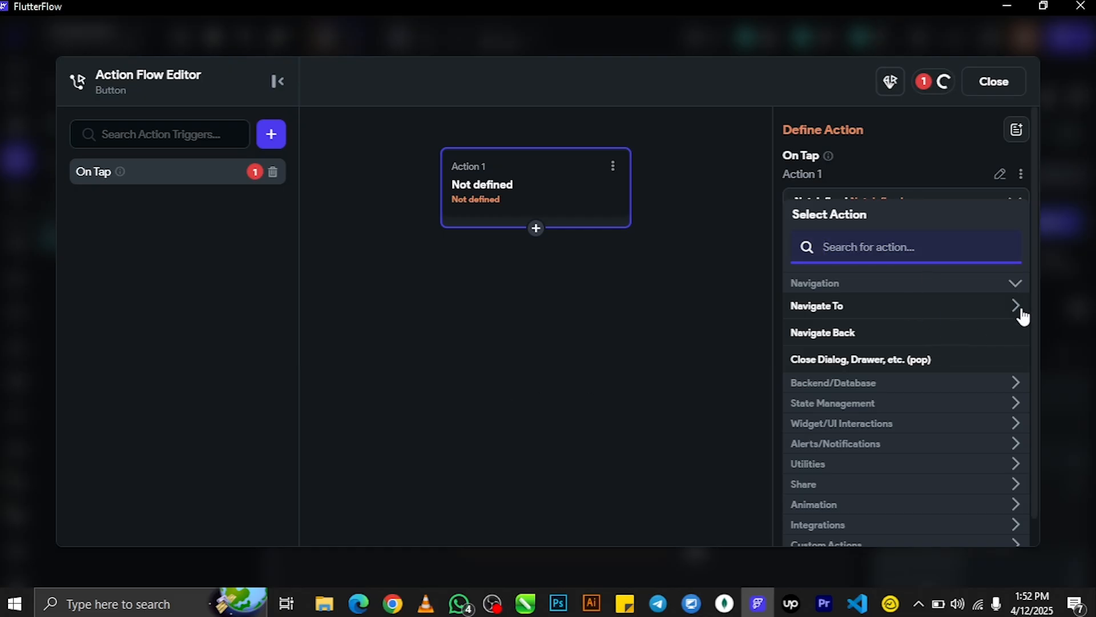
pyautogui.moveTo(1030, 261); pyautogui.dragTo(1036, 291)
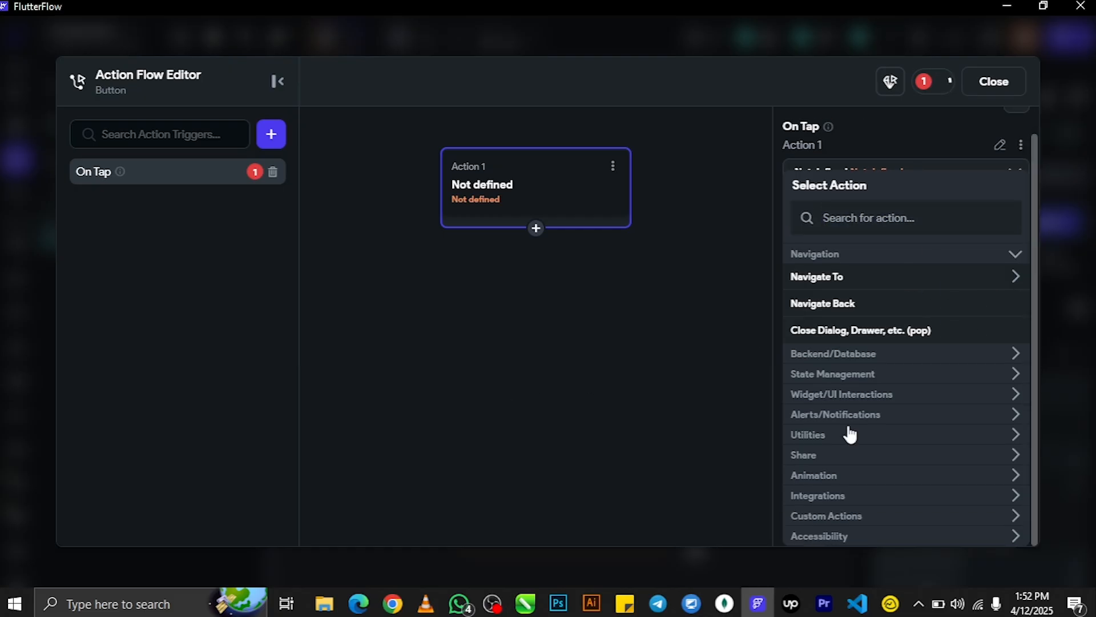
pyautogui.click(906, 398)
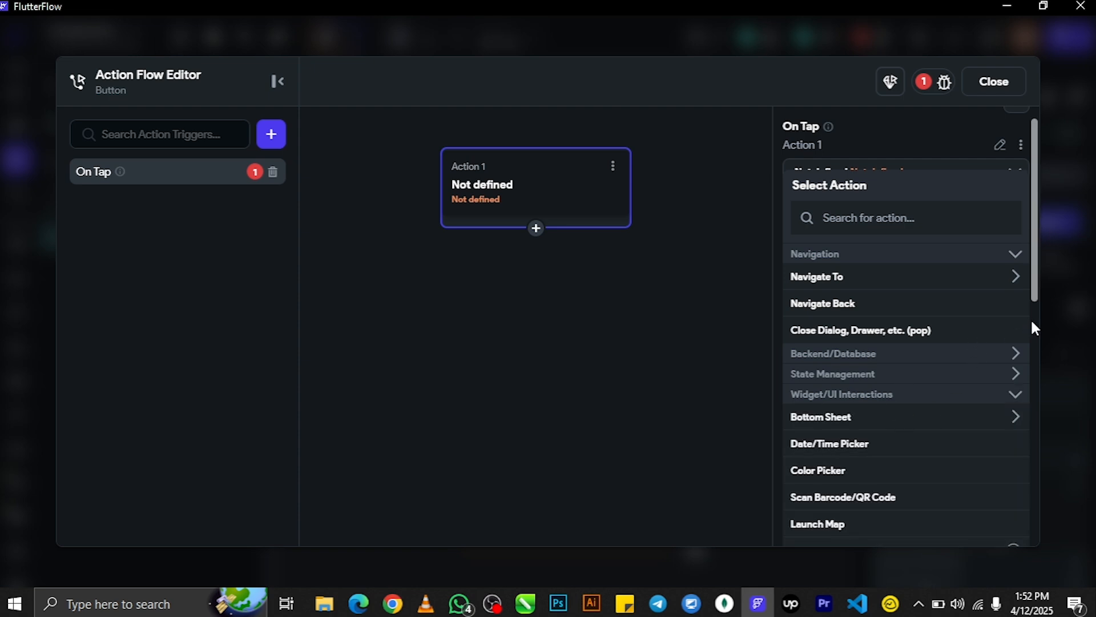
pyautogui.scroll(-2, 1035, 293)
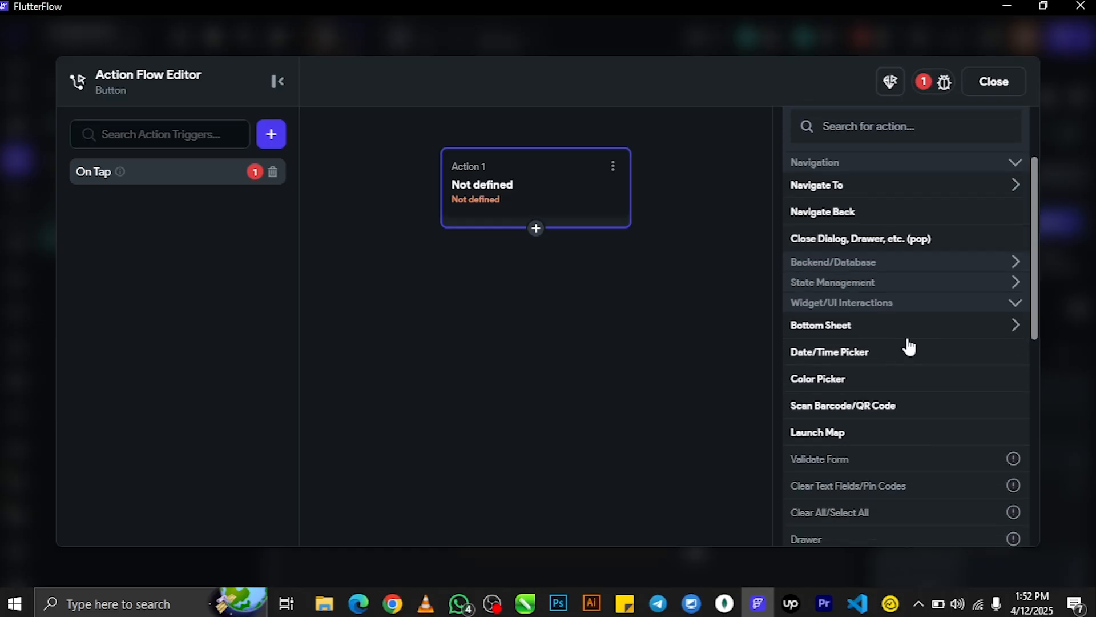
pyautogui.click(864, 331)
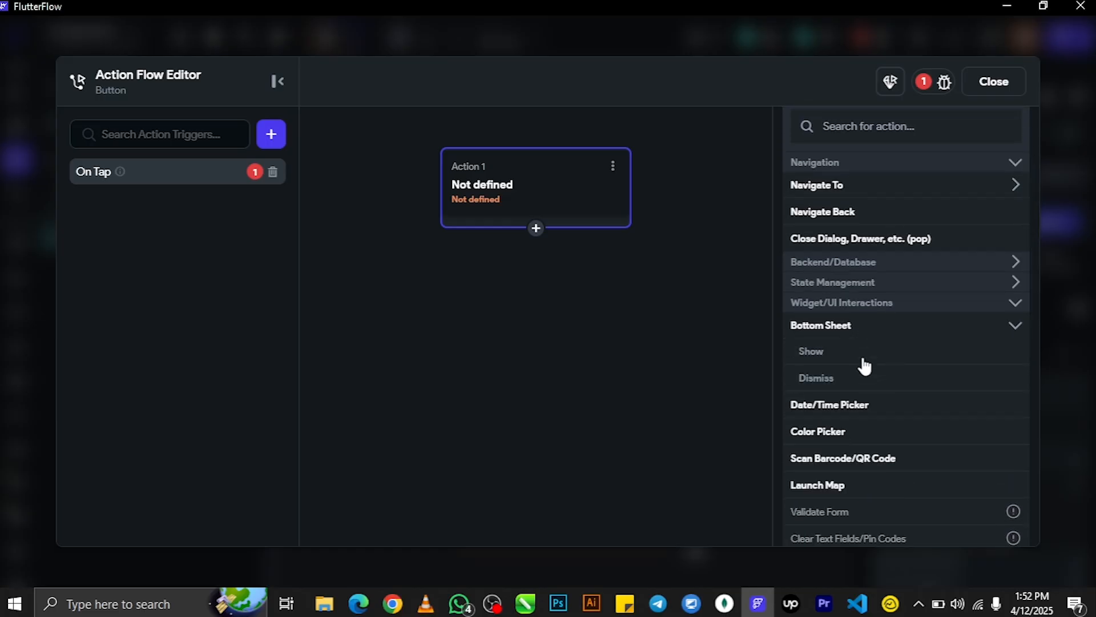
pyautogui.click(835, 359)
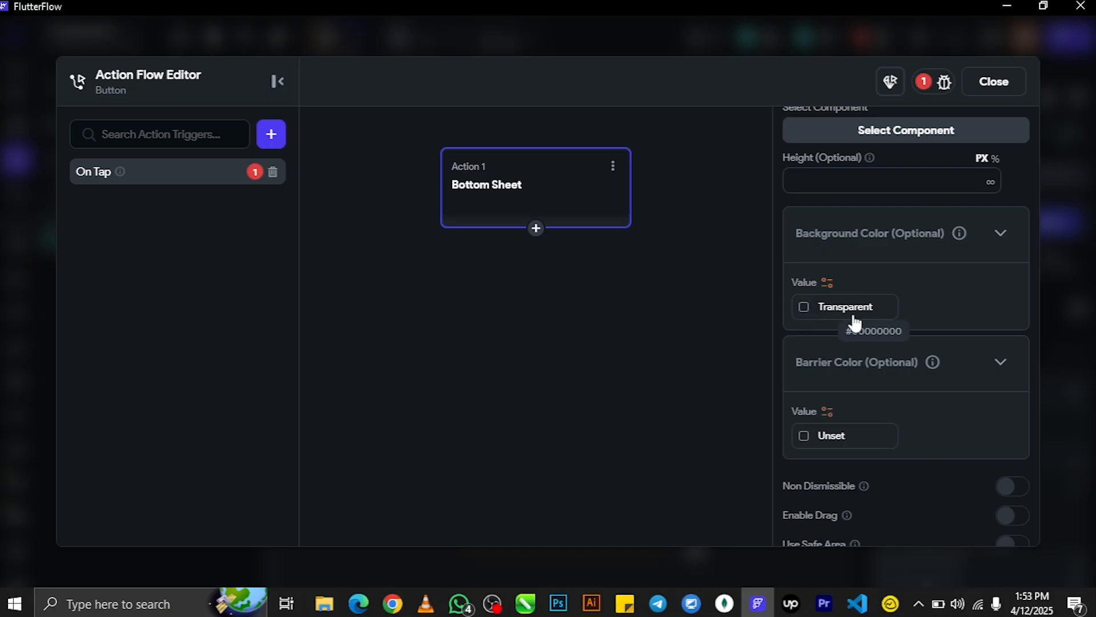
# Step: Choose the profile component as the content of the Bottom Sheet action
pyautogui.moveTo(1034, 235); pyautogui.dragTo(1048, 313)
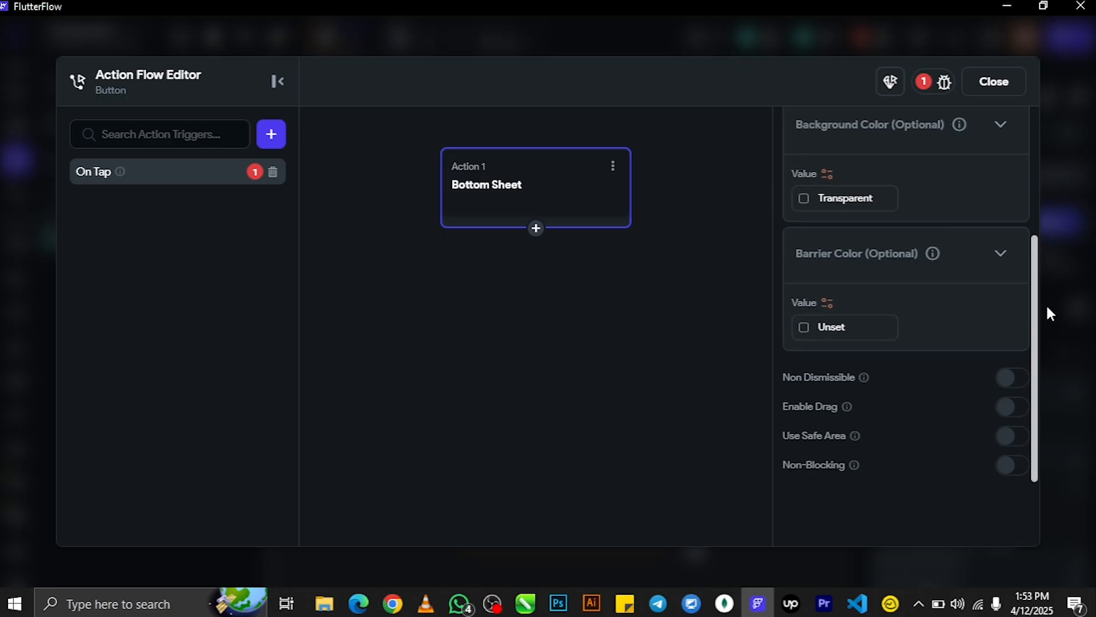
pyautogui.click(1050, 314)
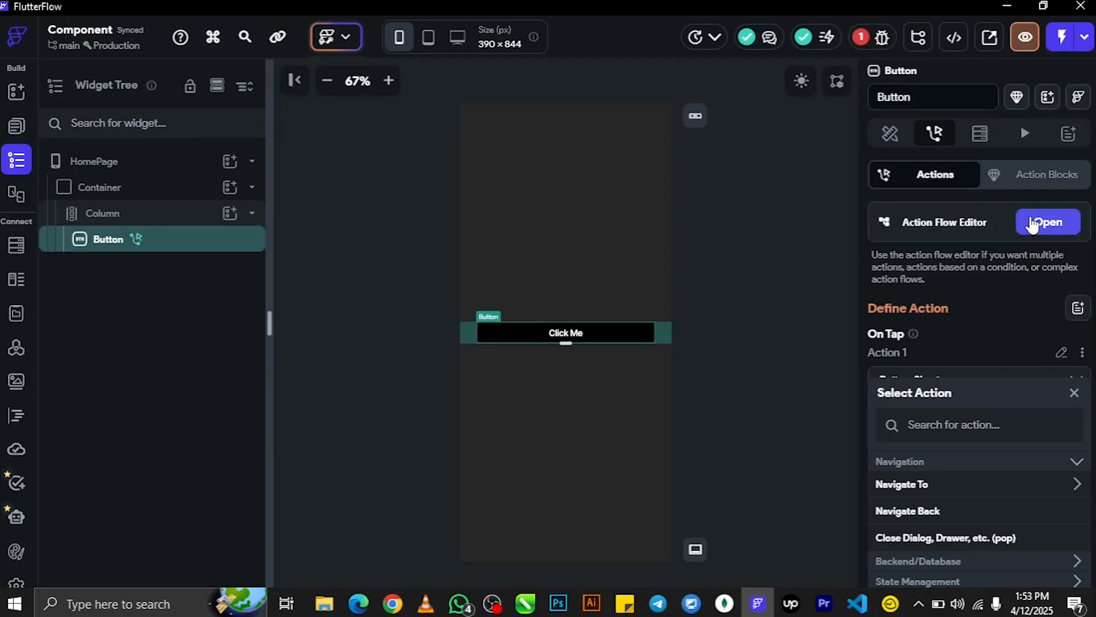
pyautogui.click(1033, 223)
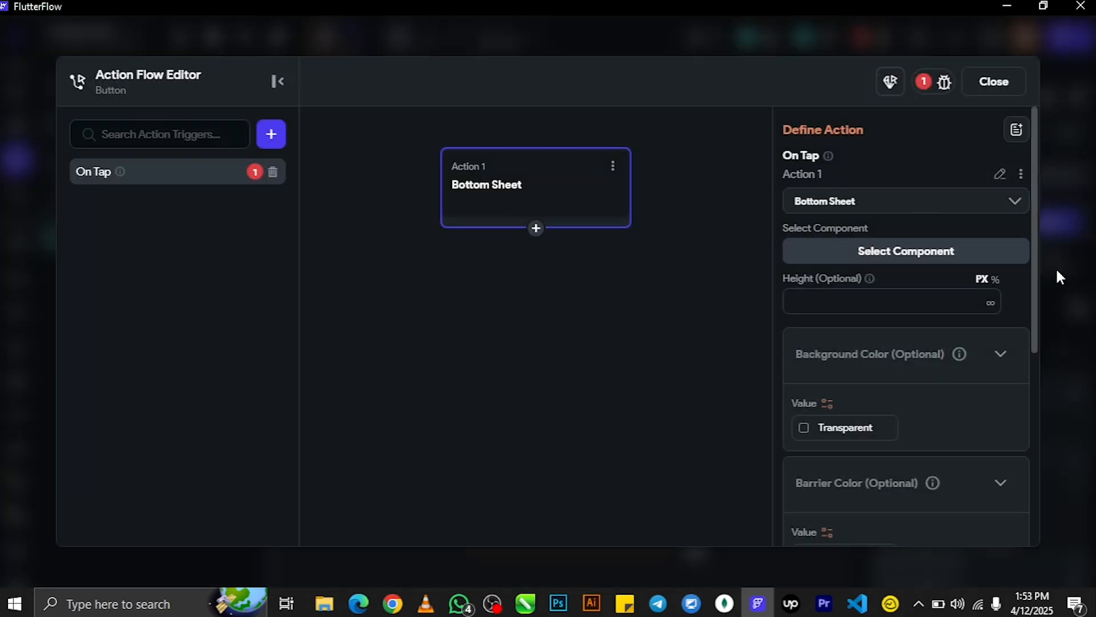
pyautogui.click(951, 254)
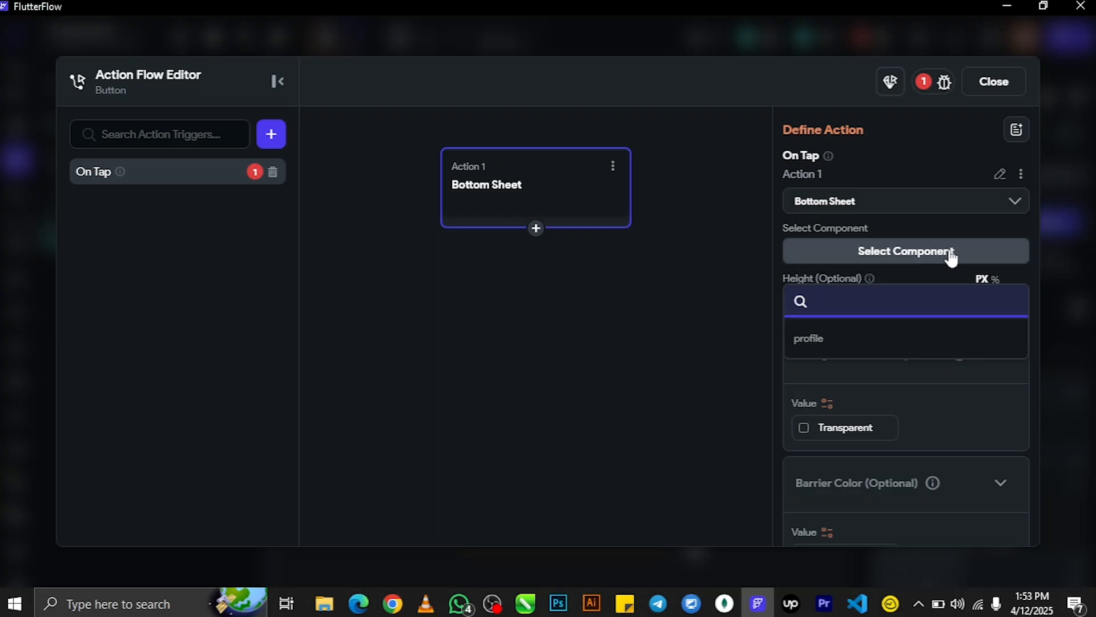
pyautogui.click(843, 352)
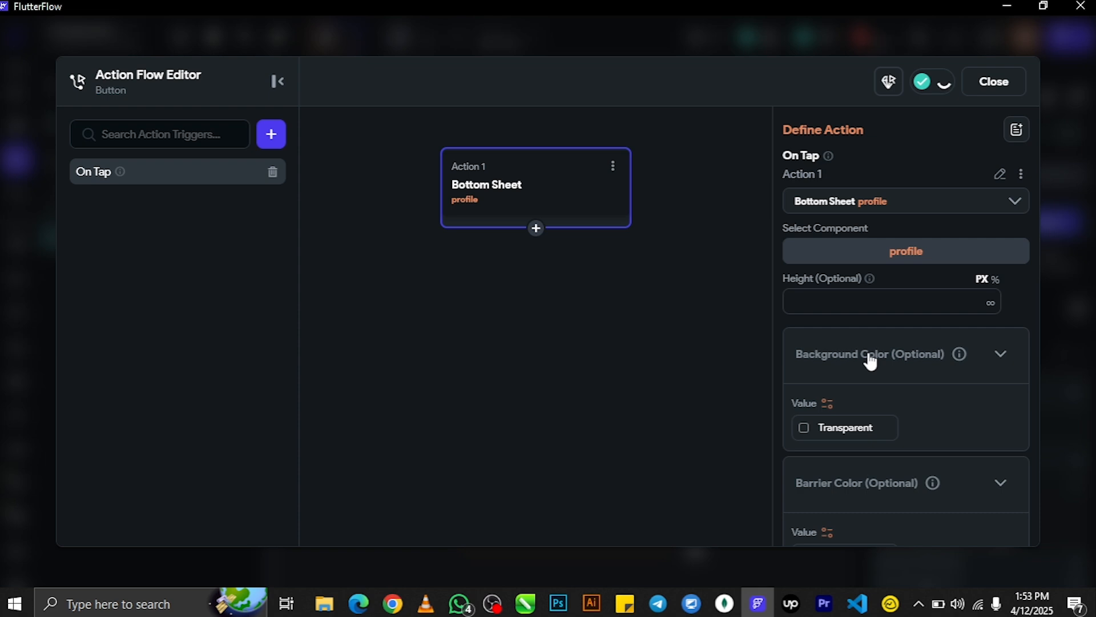
# Step: Pass the optional textColor parameter to the profile component in the Bottom Sheet action
pyautogui.scroll(-5, 871, 361)
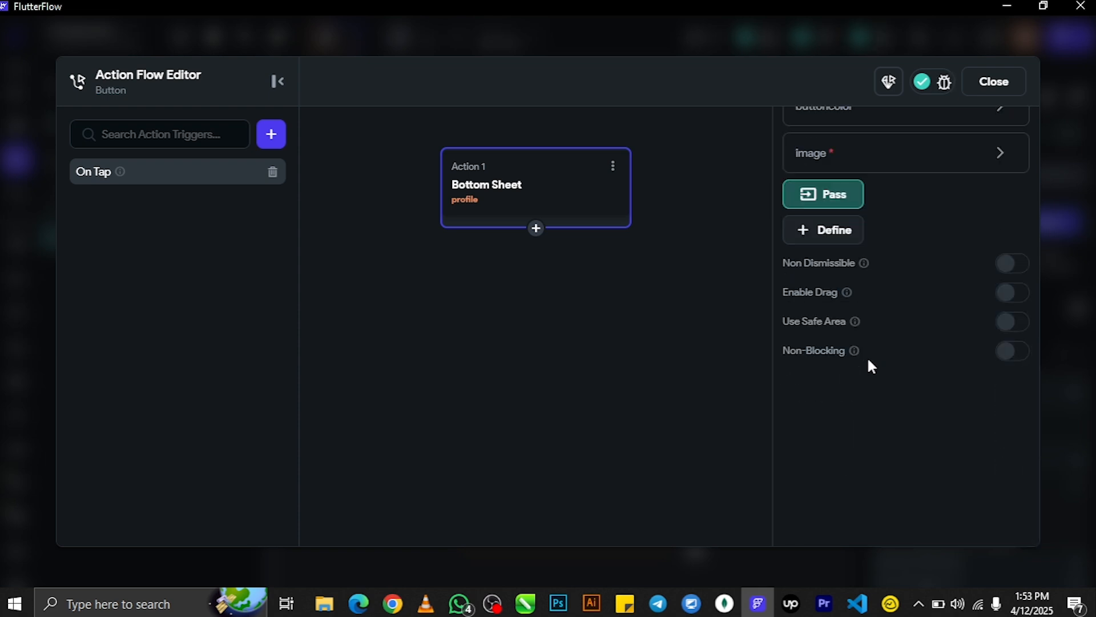
pyautogui.scroll(3, 870, 371)
pyautogui.scroll(-3, 882, 411)
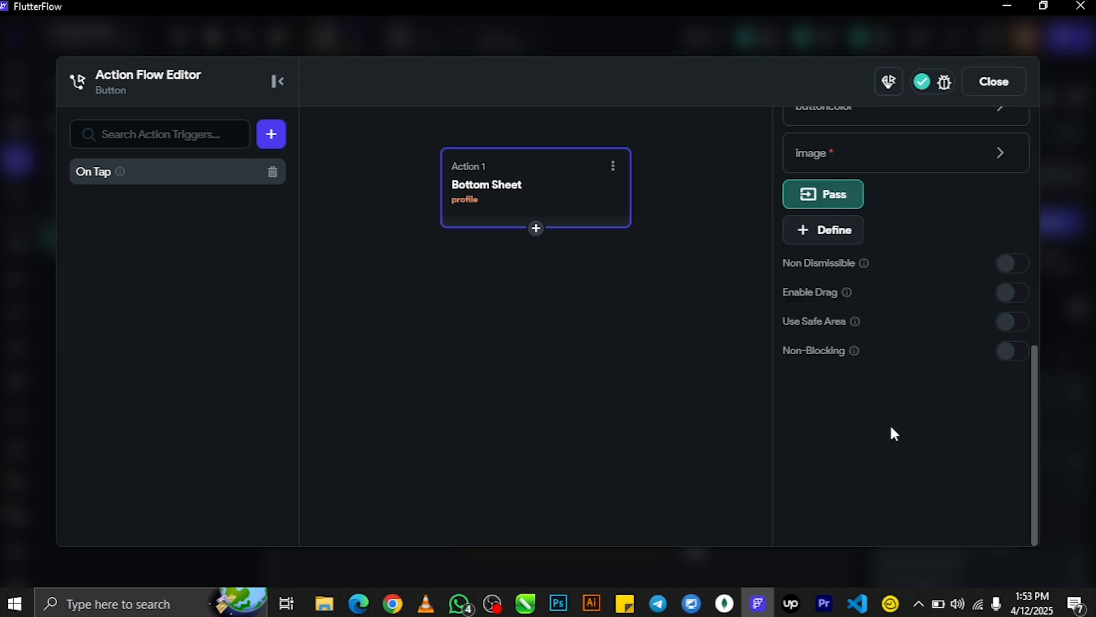
pyautogui.click(821, 197)
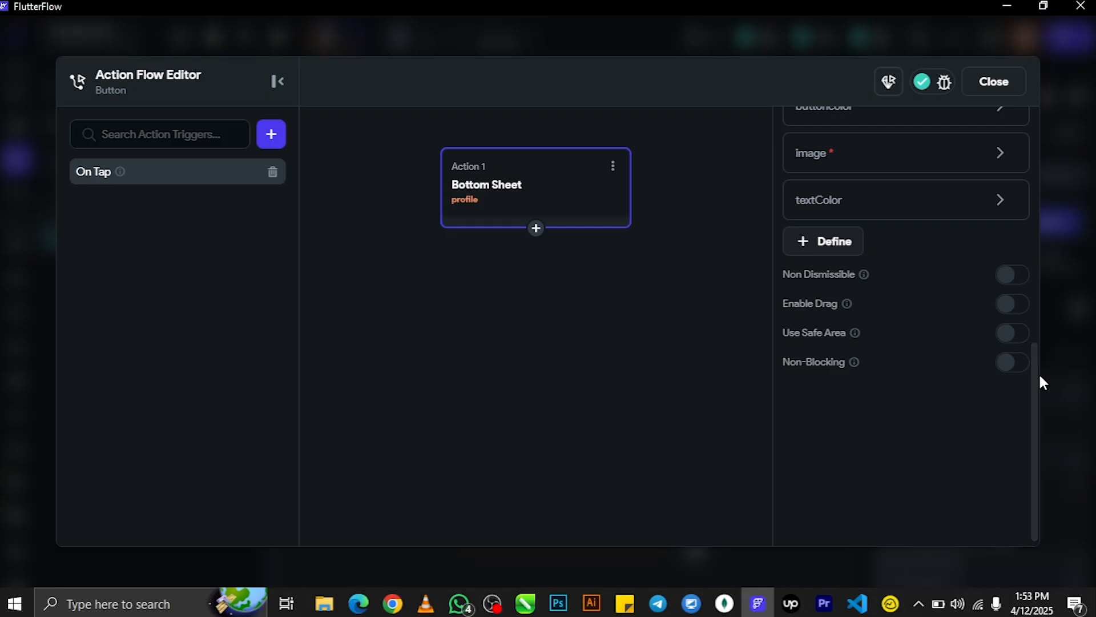
pyautogui.moveTo(1033, 380); pyautogui.dragTo(1026, 323)
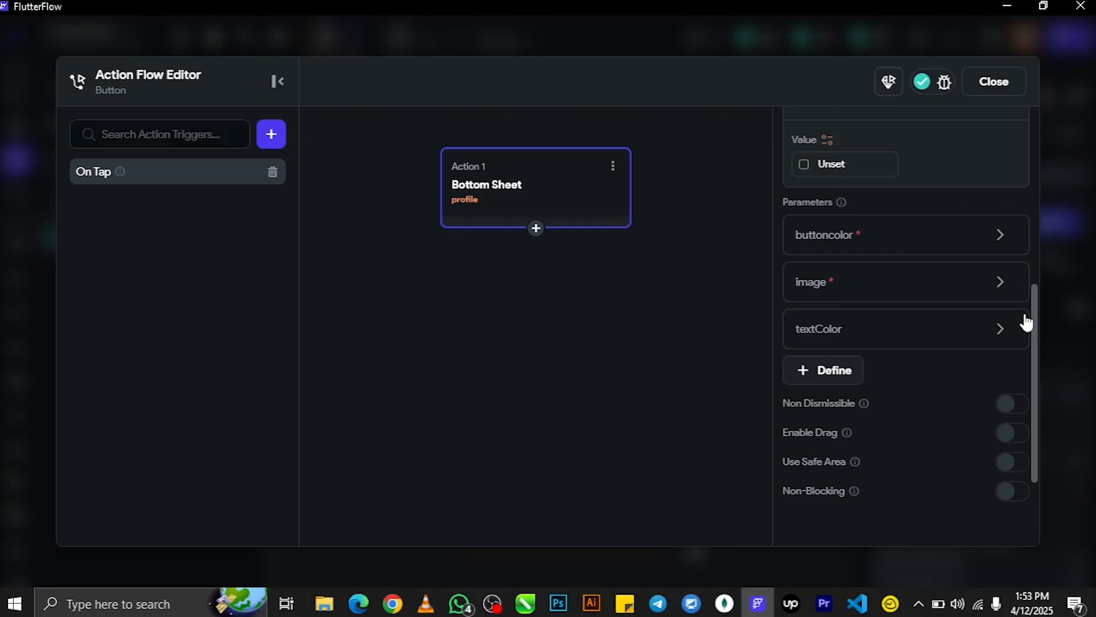
# Step: Set the buttoncolor parameter of the Bottom Sheet action to the purple #5a0376
pyautogui.click(910, 250)
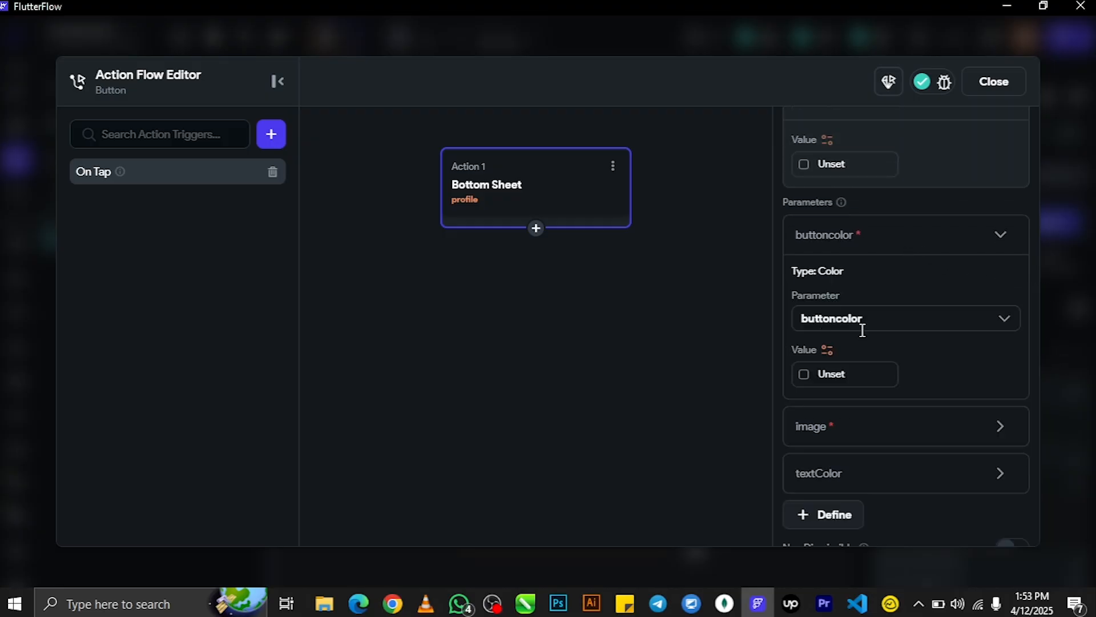
pyautogui.click(804, 373)
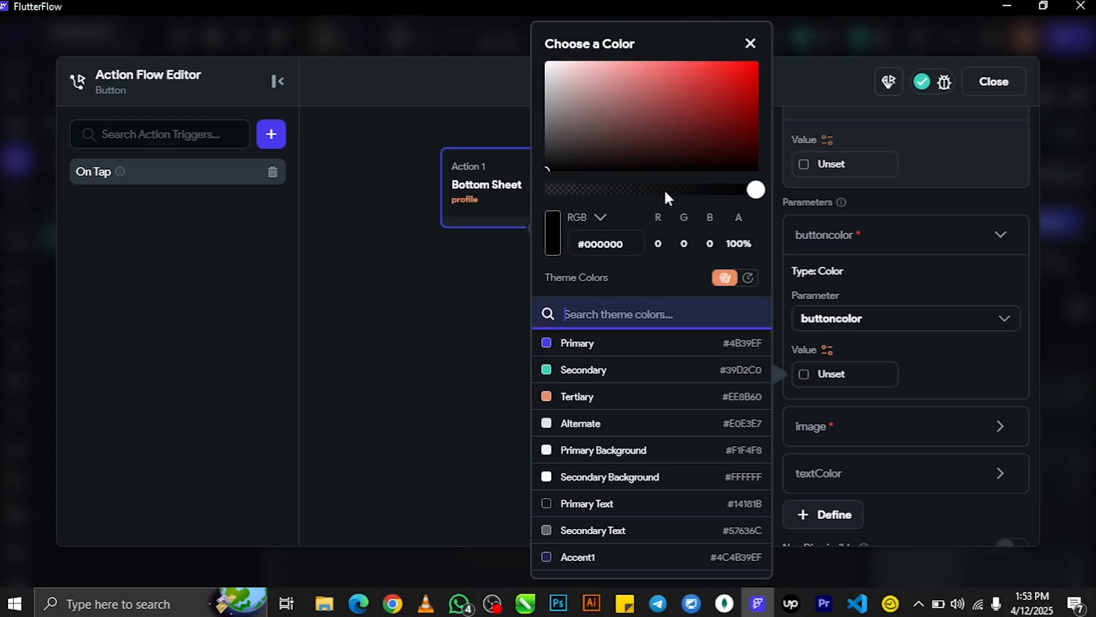
pyautogui.click(660, 146)
pyautogui.moveTo(656, 190); pyautogui.dragTo(715, 192)
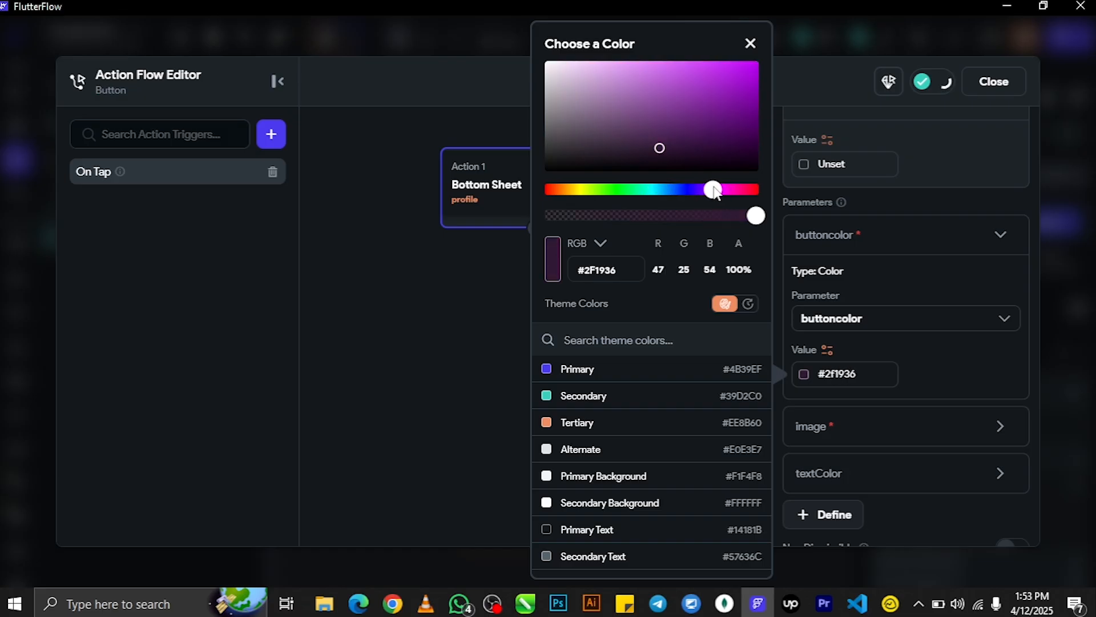
pyautogui.moveTo(724, 107)
pyautogui.mouseDown()
pyautogui.moveTo(757, 136)
pyautogui.moveTo(753, 117)
pyautogui.mouseUp()
pyautogui.click(751, 44)
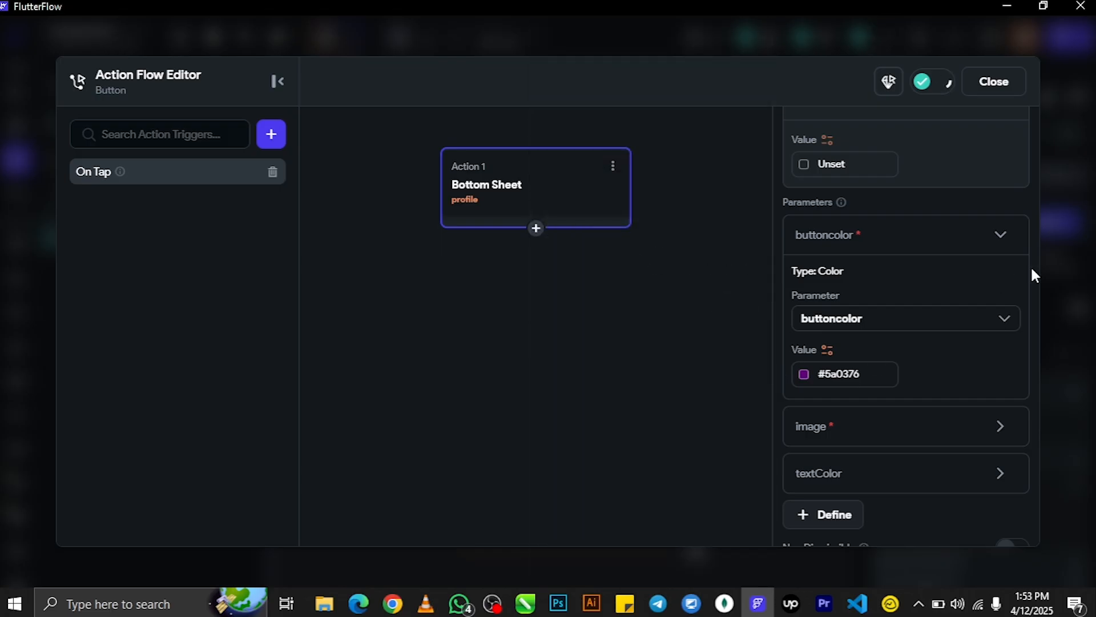
# Step: Set the textColor parameter to the purple #a7560074 with 65% opacity
pyautogui.scroll(-5, 1038, 295)
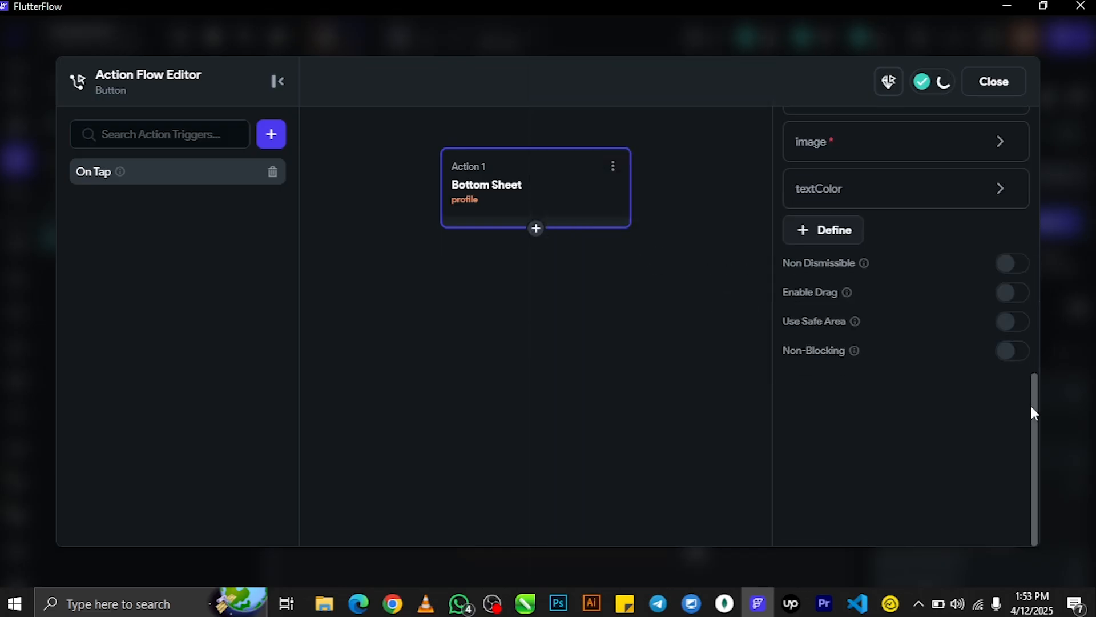
pyautogui.scroll(3, 1032, 412)
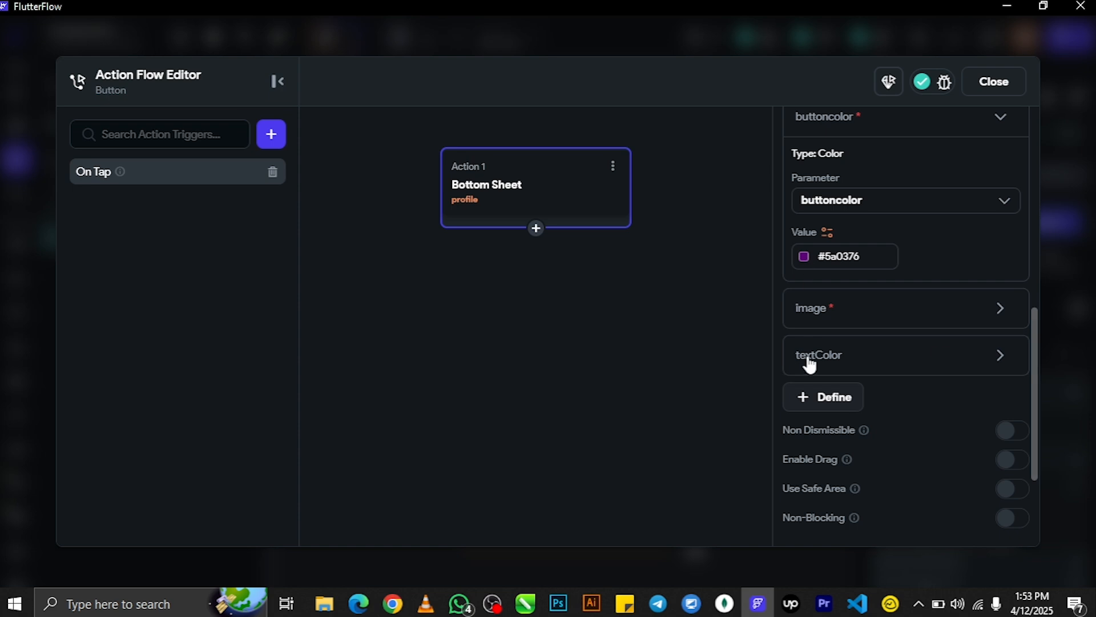
pyautogui.click(819, 358)
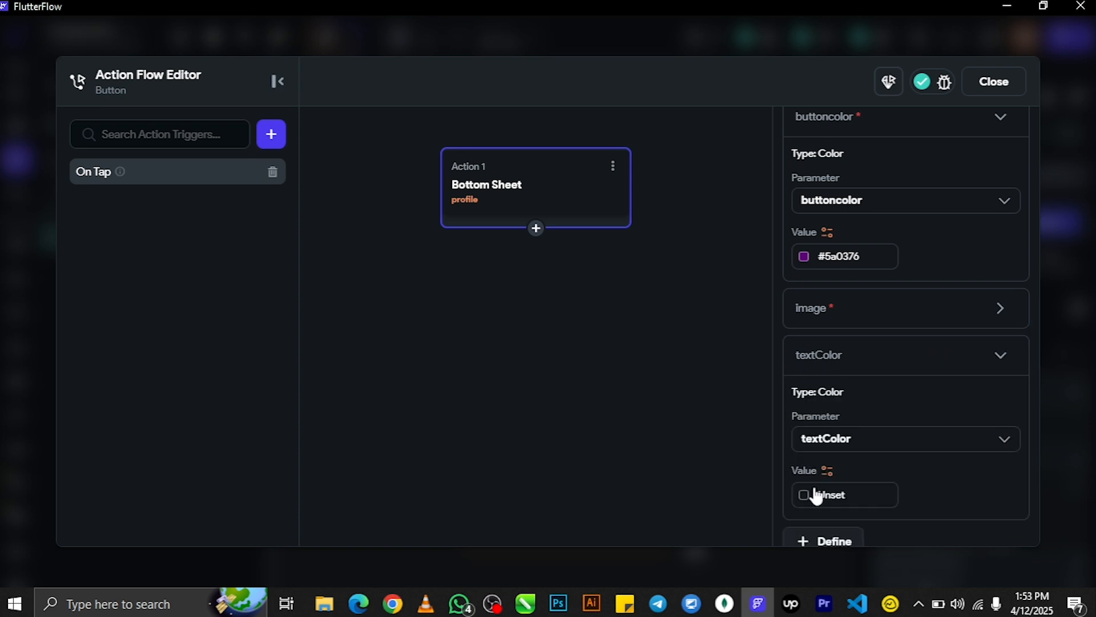
pyautogui.click(802, 496)
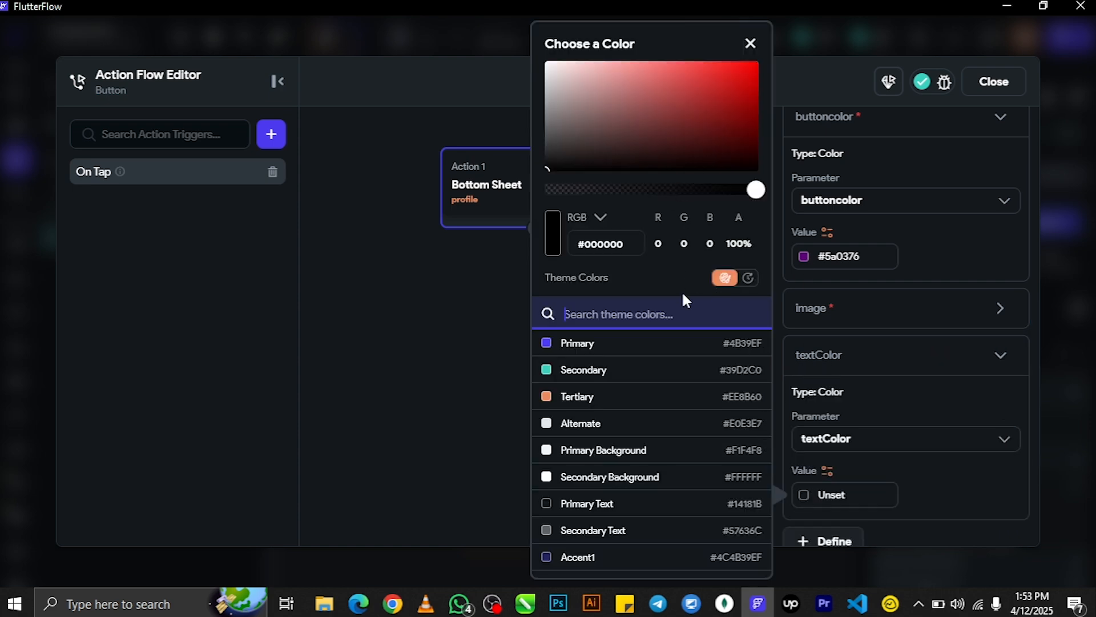
pyautogui.click(686, 190)
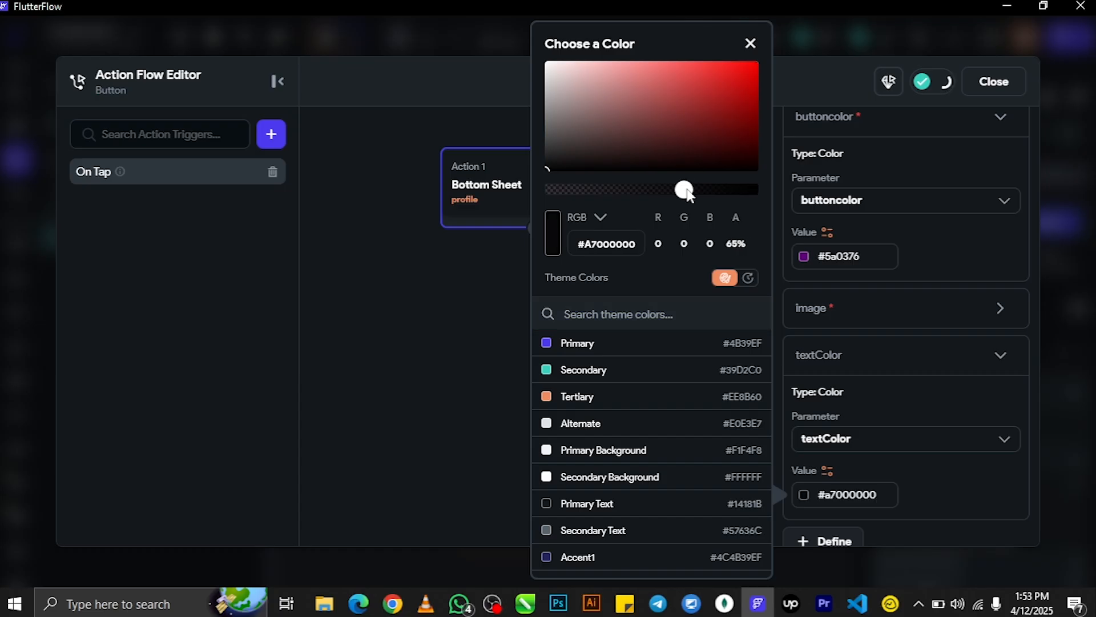
pyautogui.click(694, 142)
pyautogui.moveTo(697, 193)
pyautogui.mouseDown()
pyautogui.moveTo(726, 190)
pyautogui.moveTo(713, 190)
pyautogui.mouseUp()
pyautogui.moveTo(761, 129); pyautogui.dragTo(762, 119)
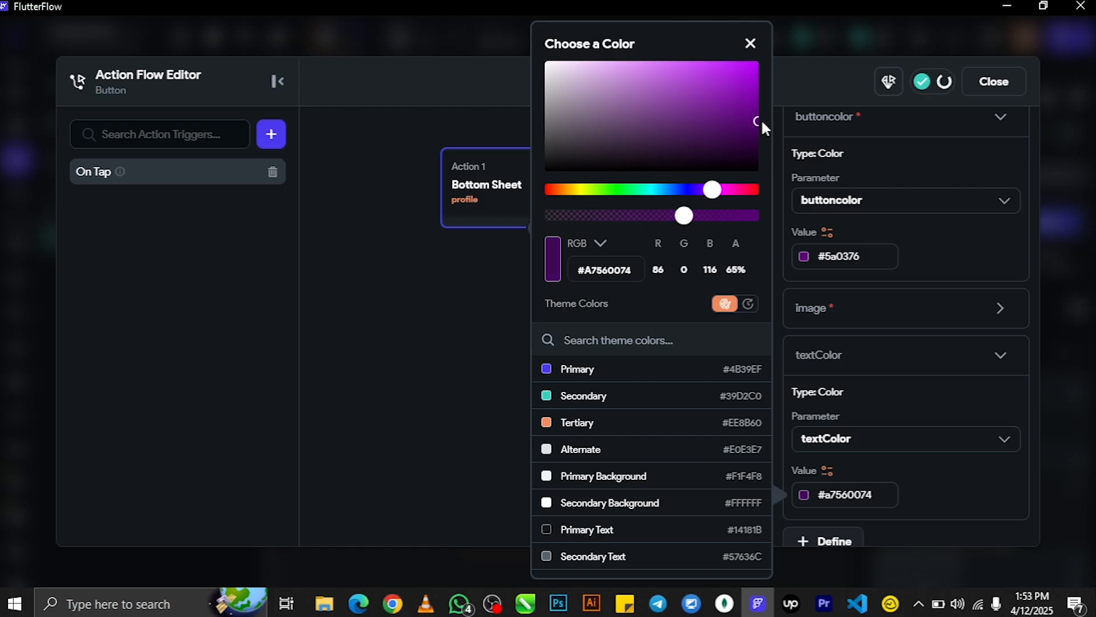
pyautogui.click(749, 44)
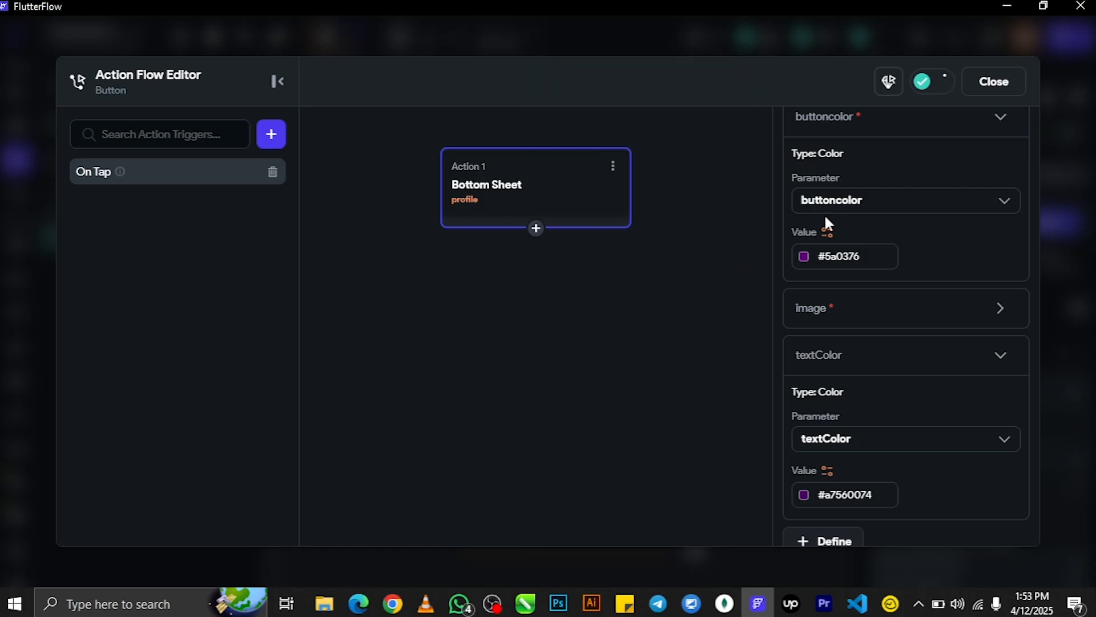
# Step: Expand the image parameter, then switch to Chrome and open Freepik's free photo of a man wearing round eyeglasses
pyautogui.click(873, 312)
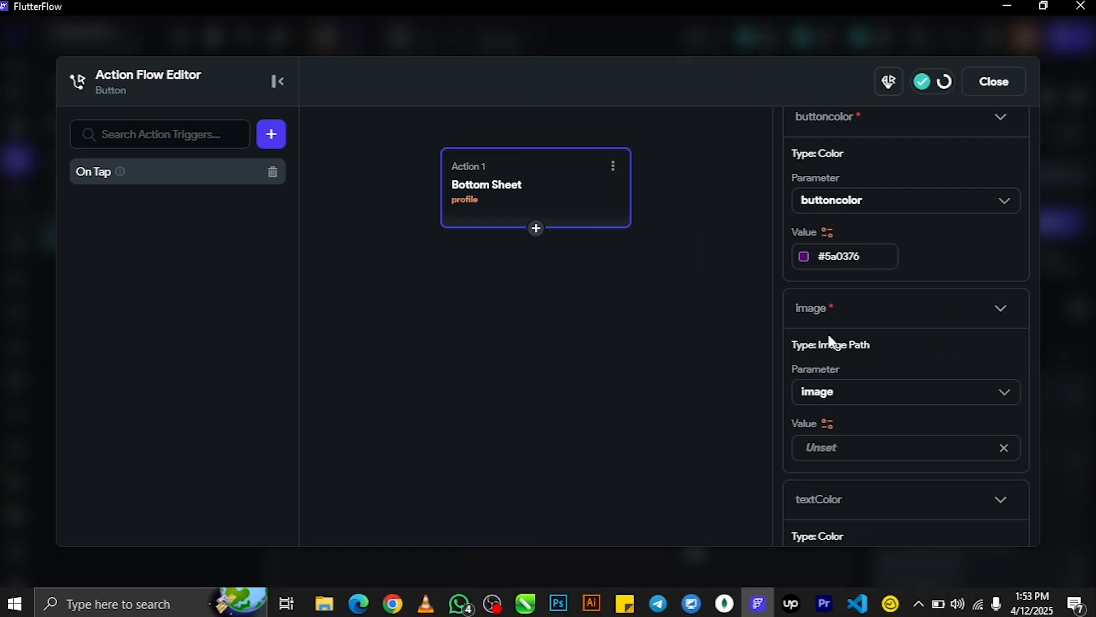
pyautogui.moveTo(1037, 292); pyautogui.dragTo(1035, 335)
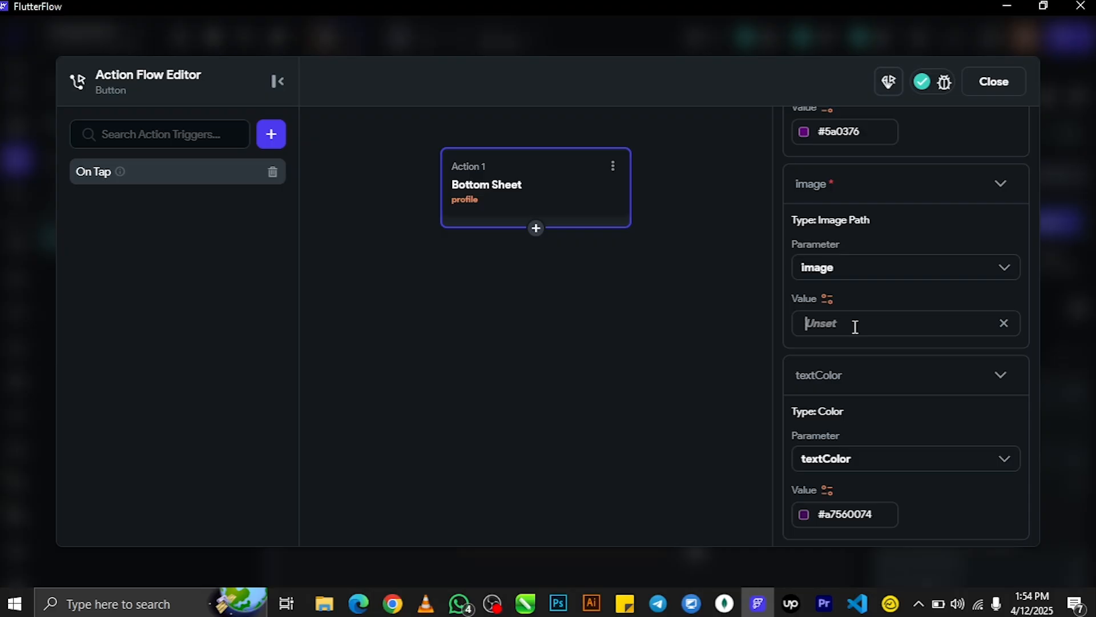
pyautogui.click(396, 606)
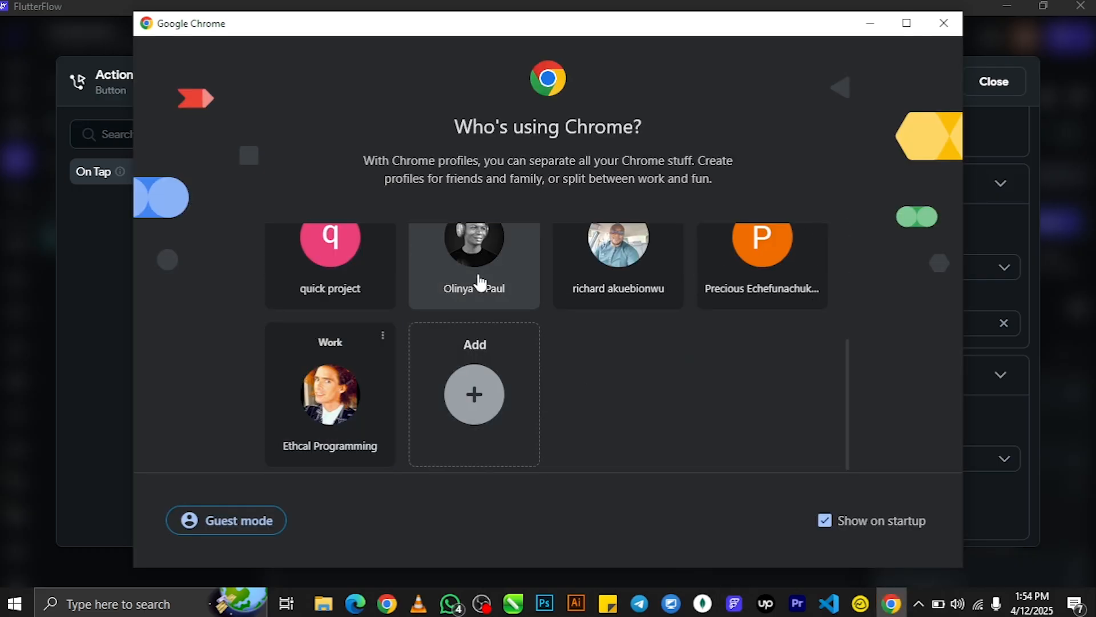
pyautogui.click(480, 282)
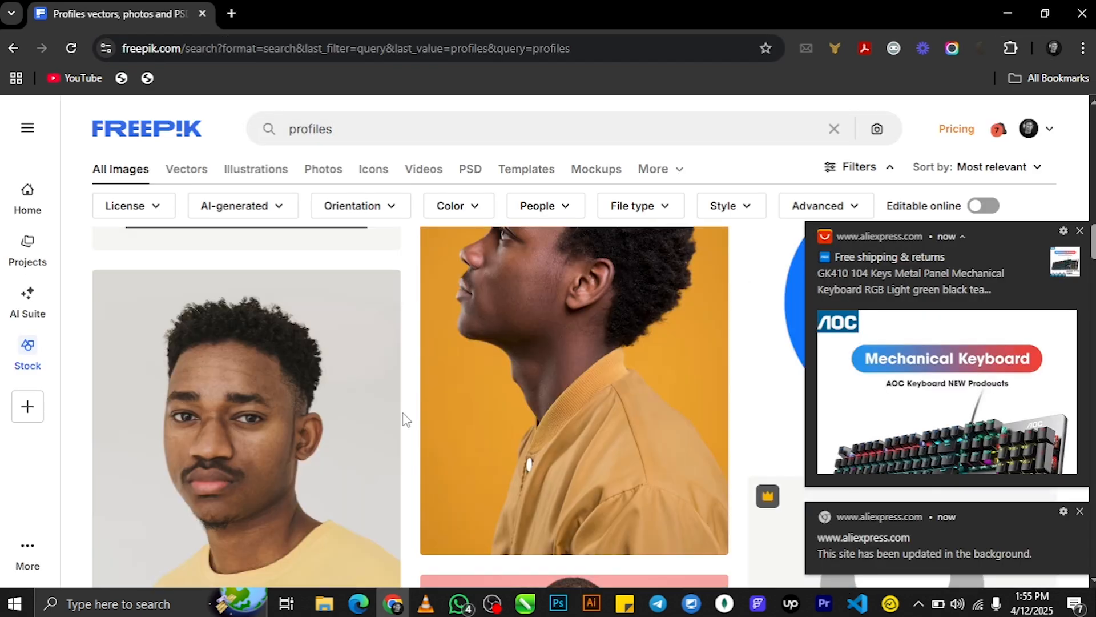
pyautogui.scroll(-5, 406, 419)
pyautogui.click(608, 313)
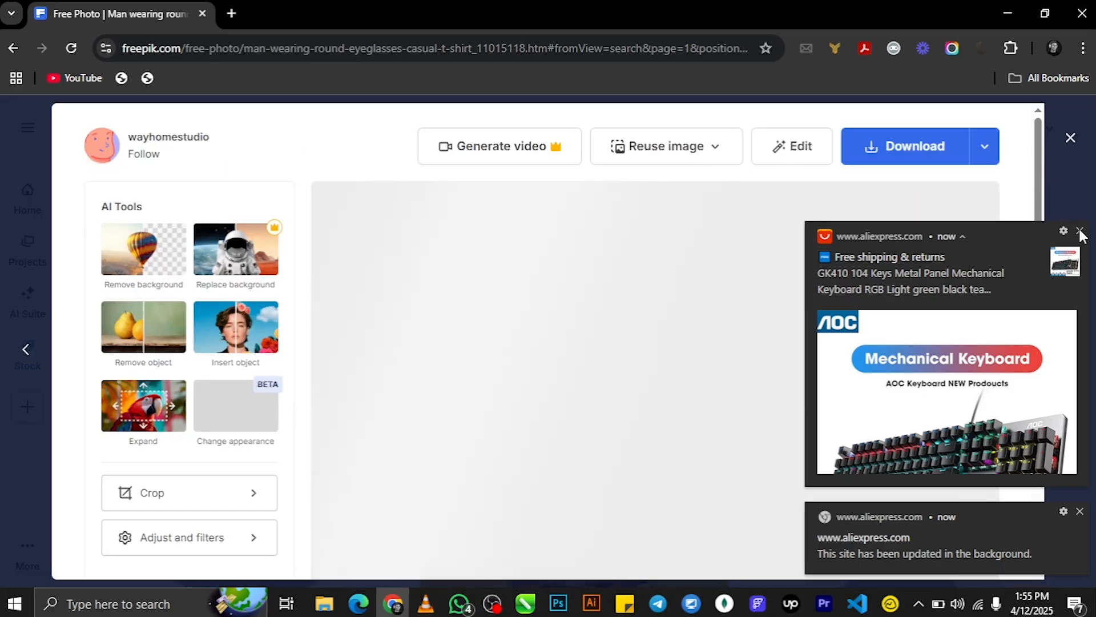
# Step: Dismiss the AliExpress notifications and copy the image address of the eyeglasses photo
pyautogui.click(1080, 231)
pyautogui.click(1080, 511)
pyautogui.rightClick(735, 351)
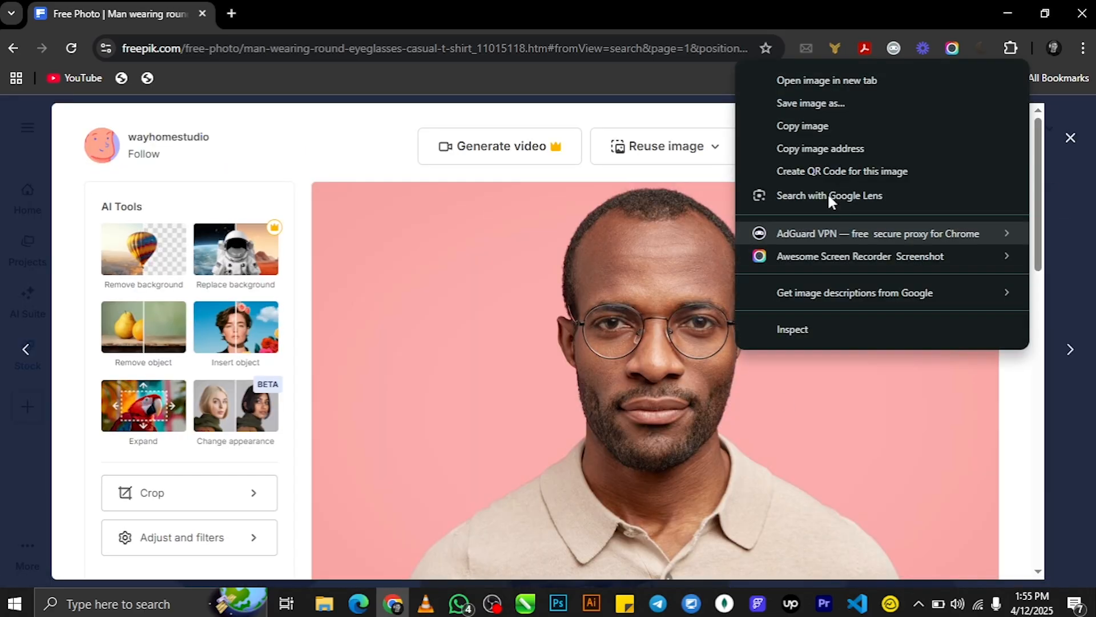
pyautogui.click(814, 149)
# Step: Return to FlutterFlow, paste the copied image address as the image parameter's value, and close the Action Flow Editor
pyautogui.click(760, 603)
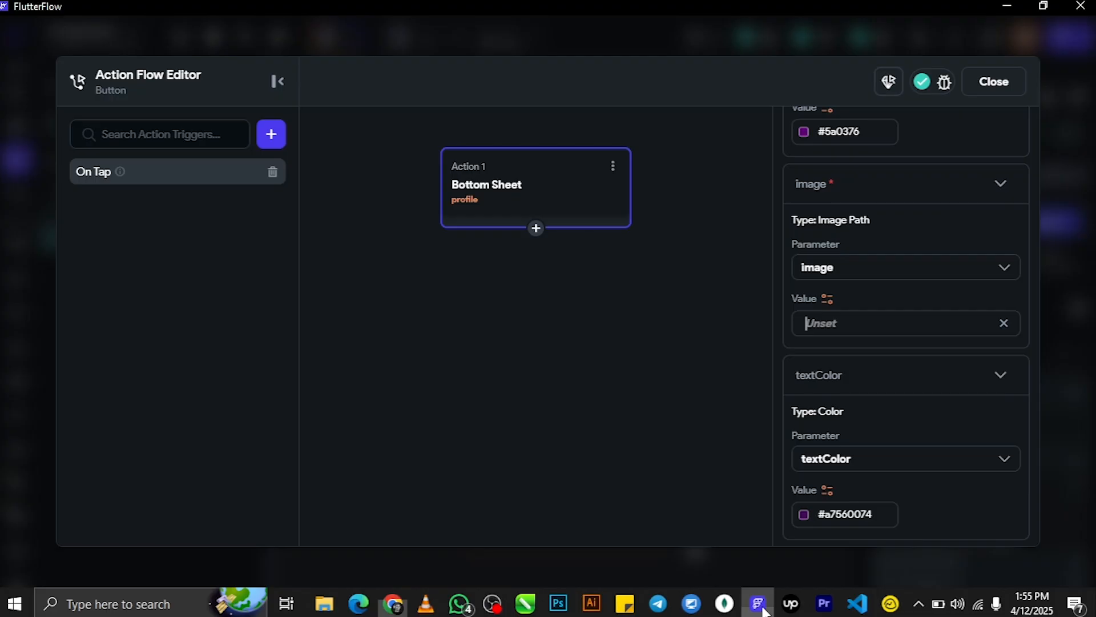
pyautogui.rightClick(824, 323)
pyautogui.click(854, 333)
pyautogui.scroll(-5, 872, 429)
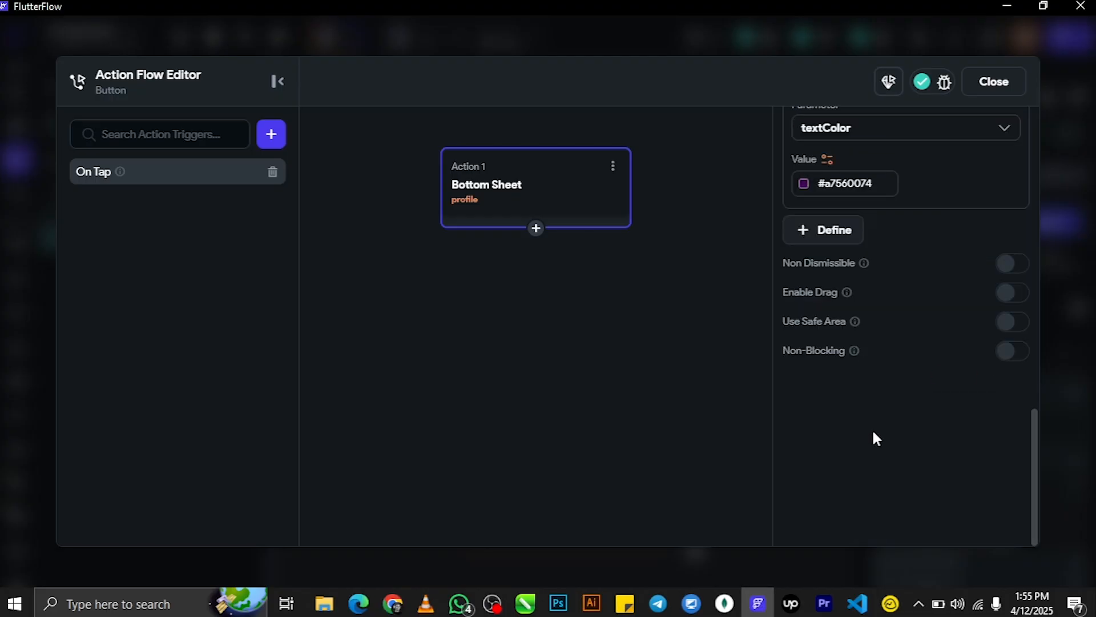
pyautogui.moveTo(1035, 474); pyautogui.dragTo(1034, 4)
pyautogui.click(998, 92)
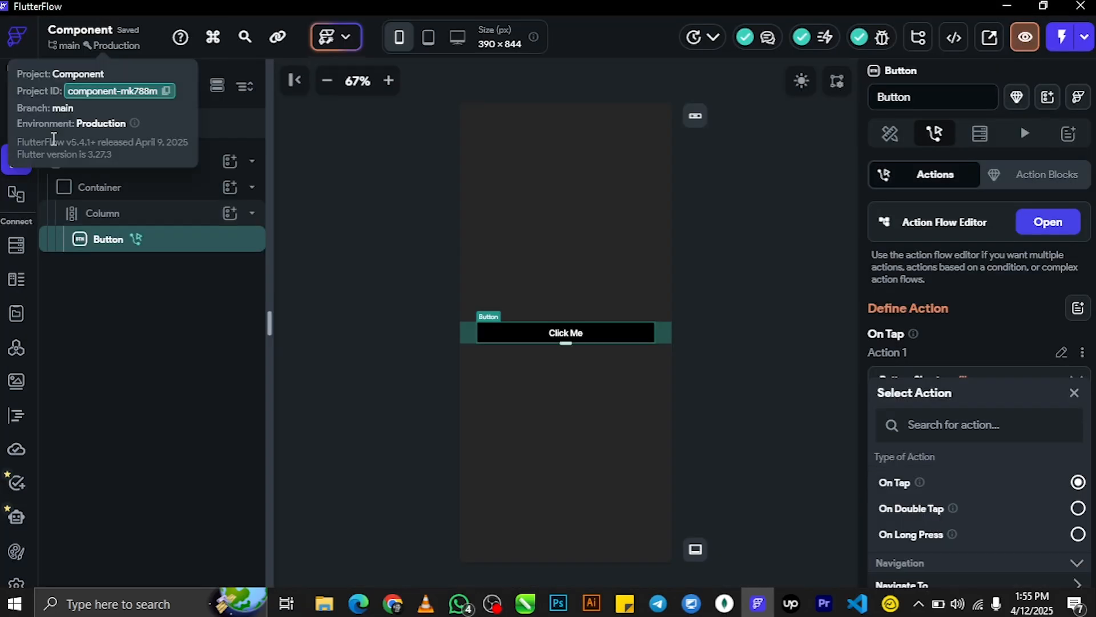
# Step: Open the profile component and bind the Close button's fill color to the buttoncolor component parameter
pyautogui.click(17, 127)
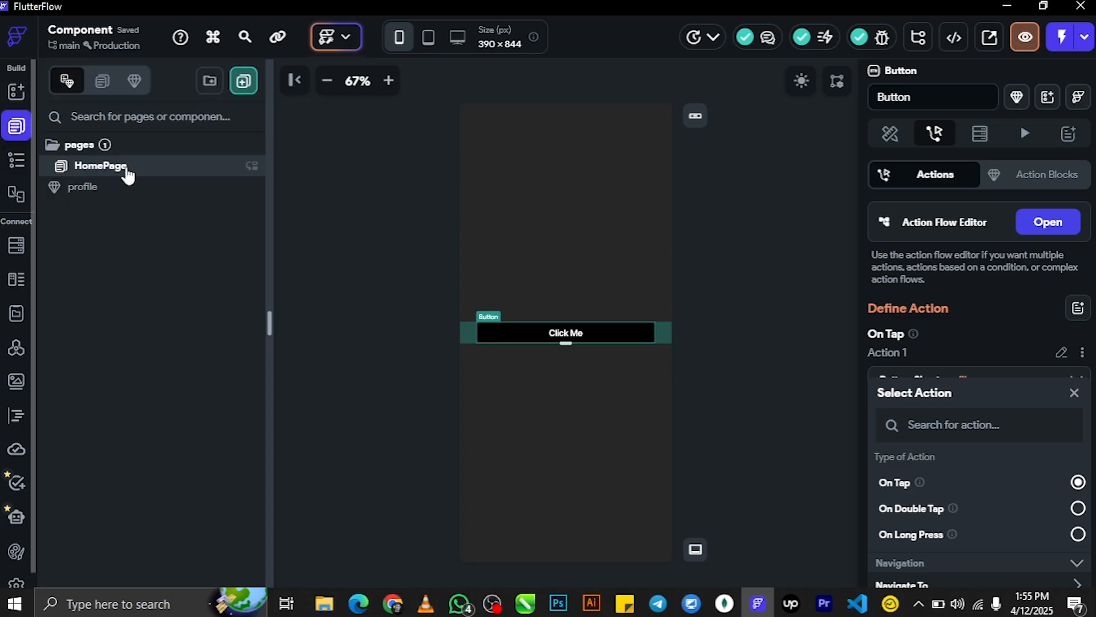
pyautogui.click(90, 191)
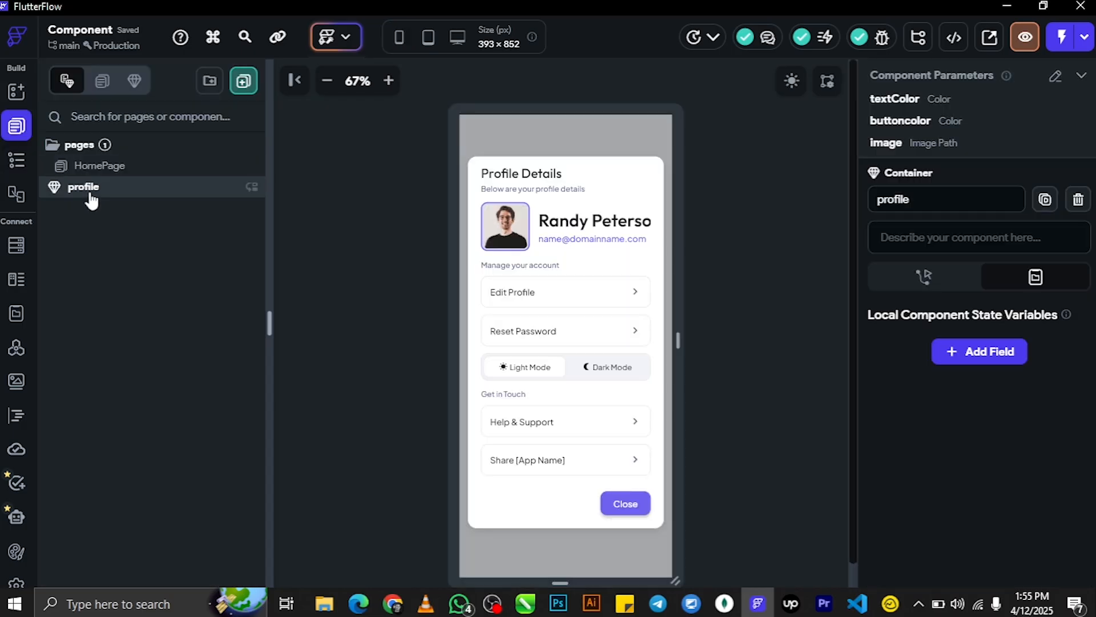
pyautogui.click(638, 509)
pyautogui.scroll(-5, 1060, 379)
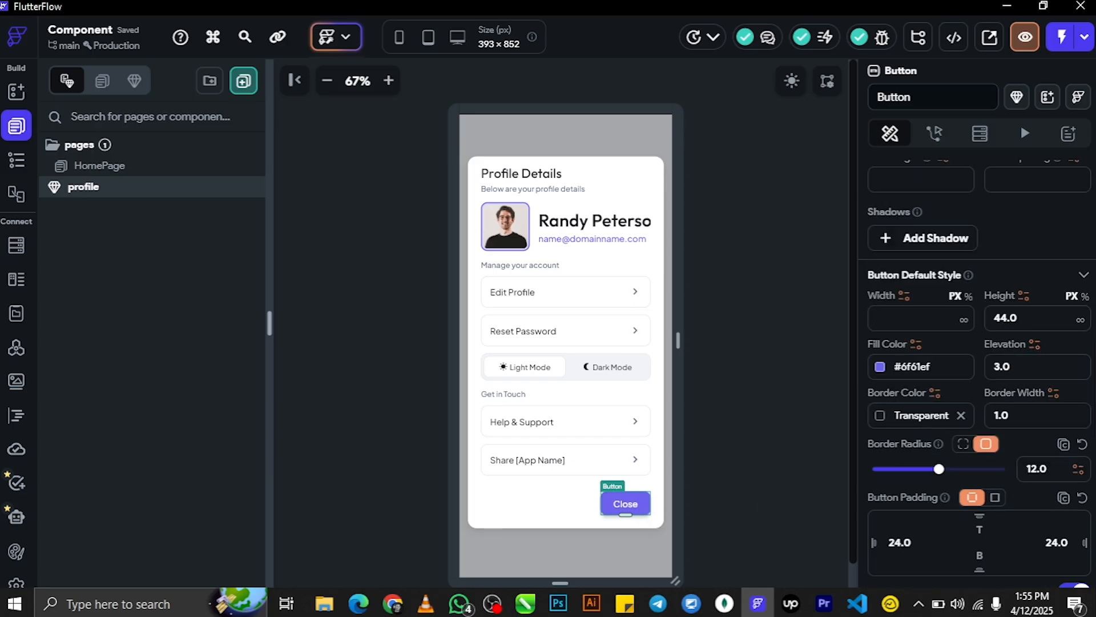
pyautogui.scroll(-2, 921, 297)
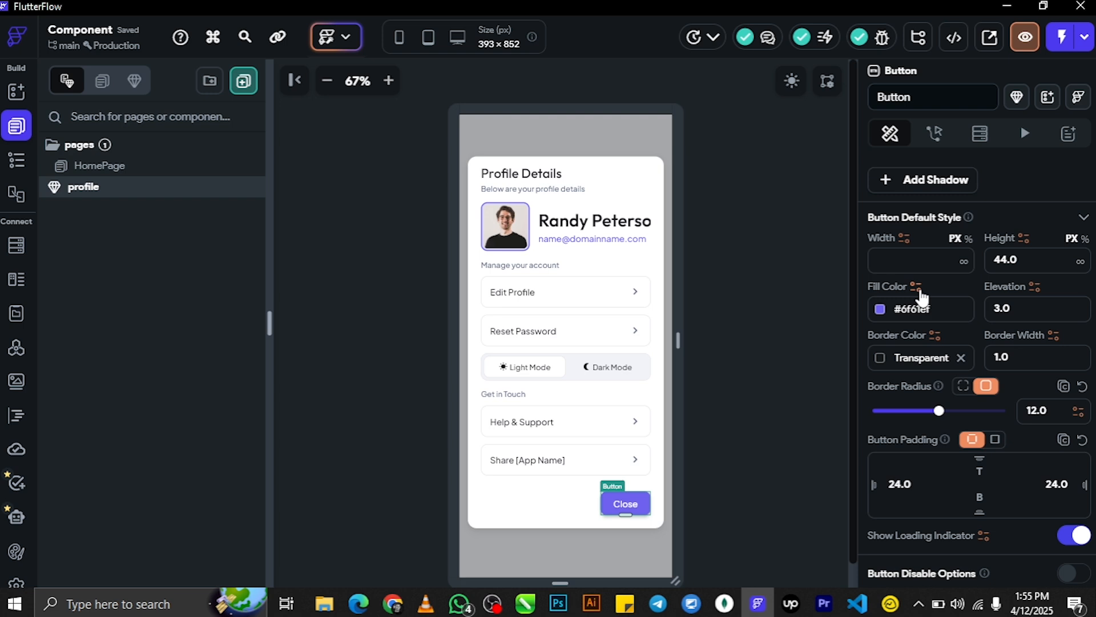
pyautogui.click(918, 287)
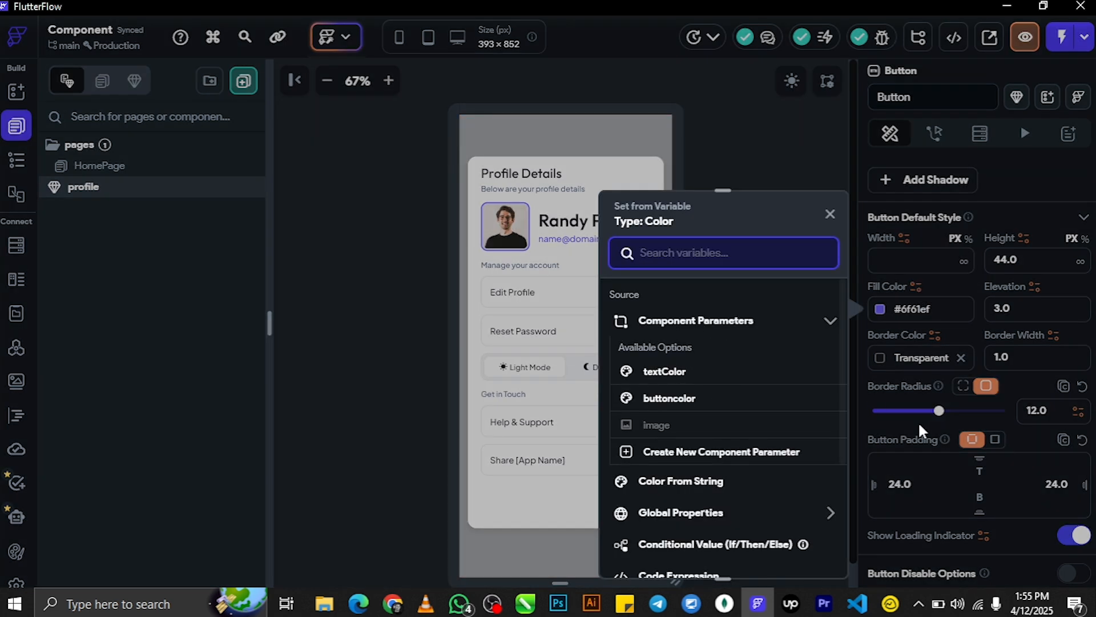
pyautogui.click(680, 400)
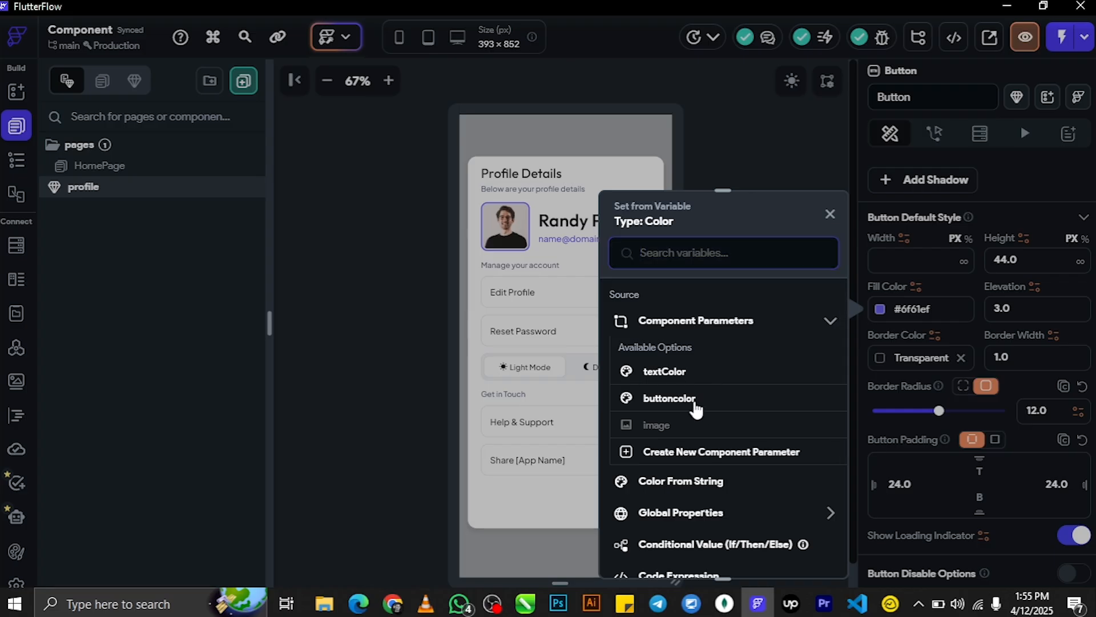
# Step: Bind the text color of the large name text in the profile component to the textColor parameter
pyautogui.click(593, 220)
pyautogui.scroll(10, 913, 335)
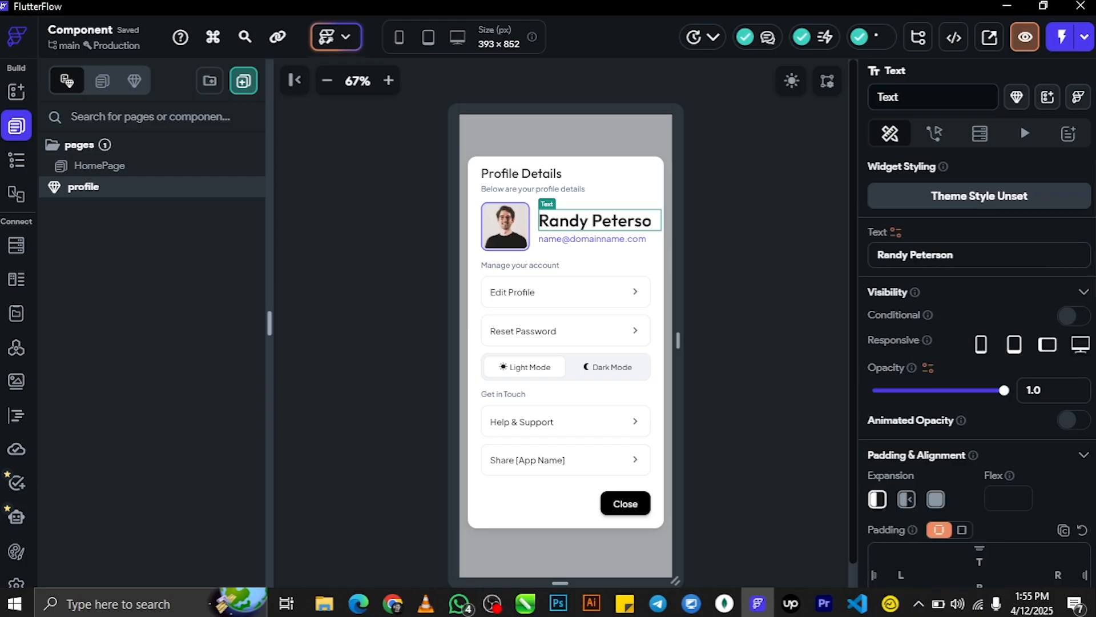
pyautogui.scroll(-3, 977, 365)
pyautogui.scroll(3, 978, 366)
pyautogui.scroll(-5, 1047, 278)
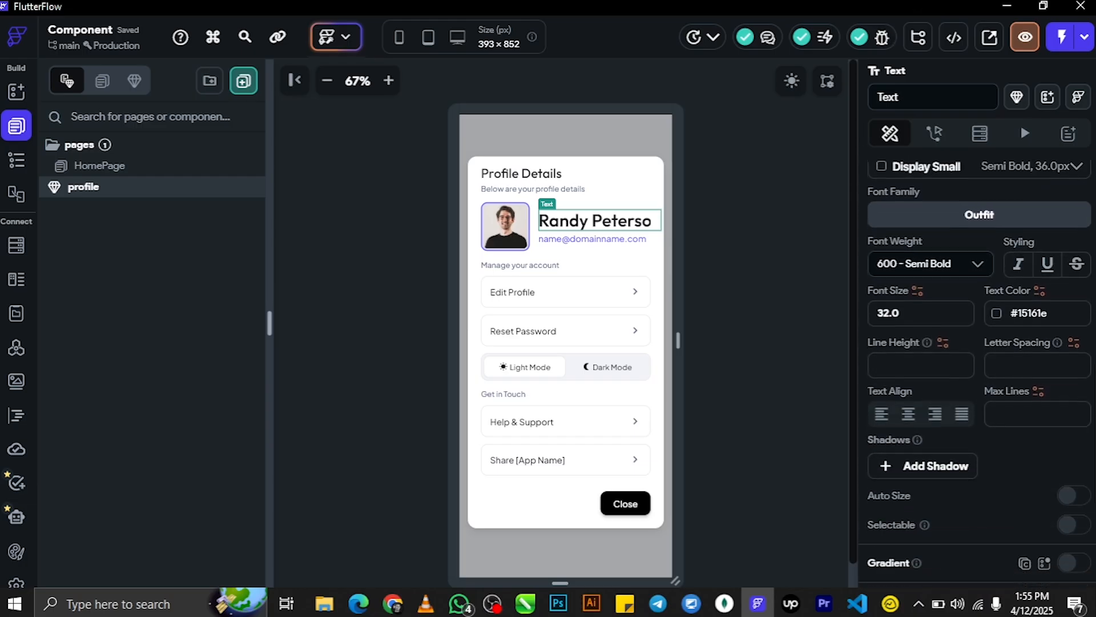
pyautogui.click(1039, 287)
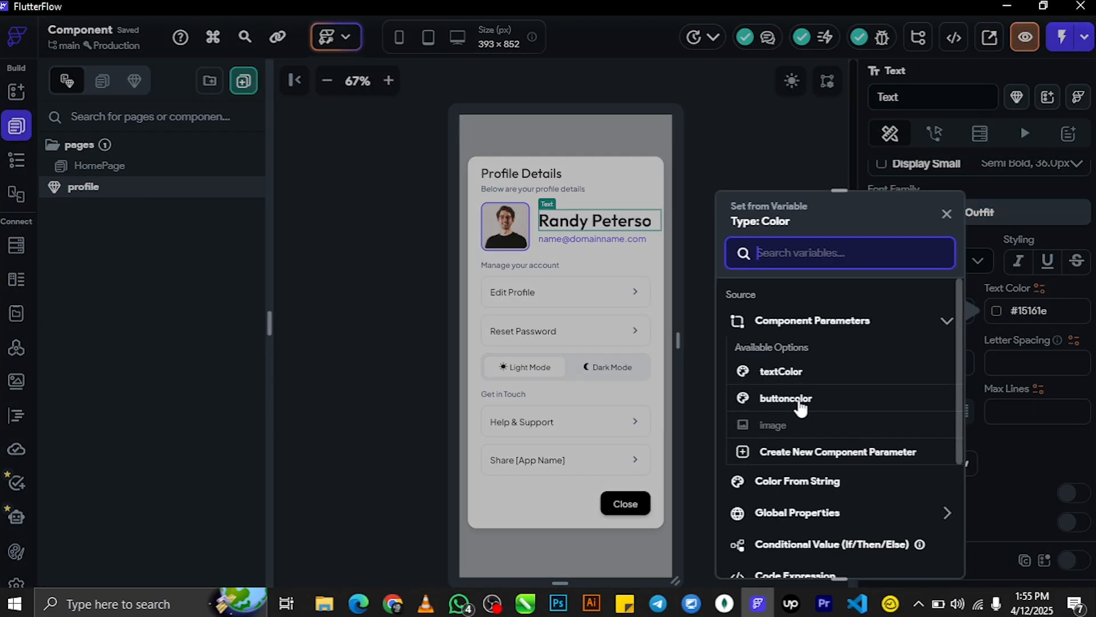
pyautogui.click(781, 372)
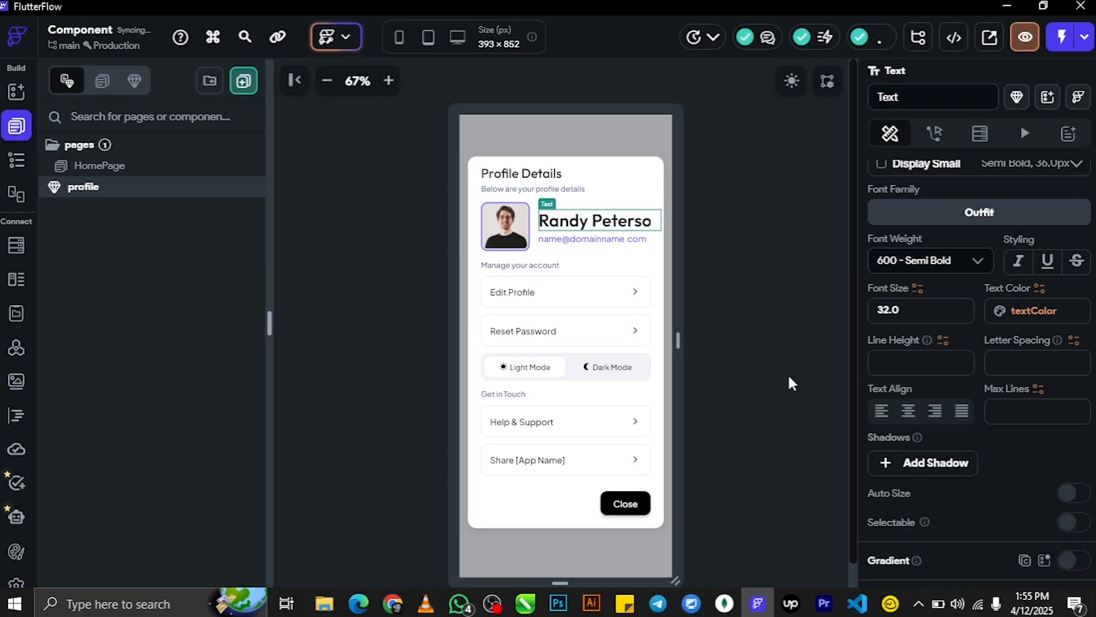
# Step: Bind the profile picture's path to the image component parameter
pyautogui.click(511, 224)
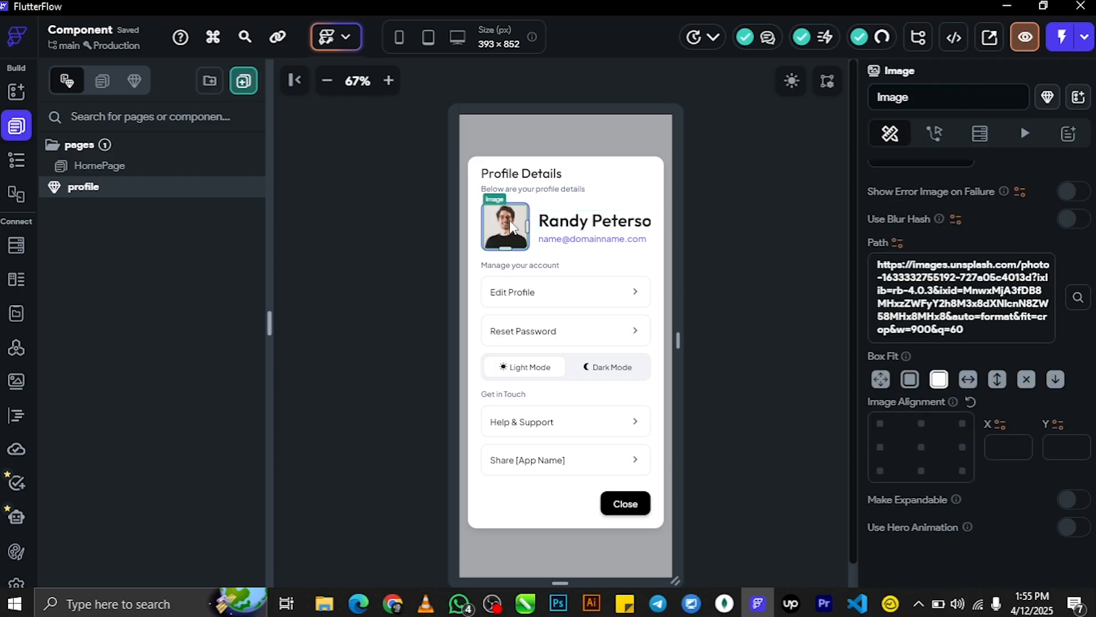
pyautogui.click(896, 242)
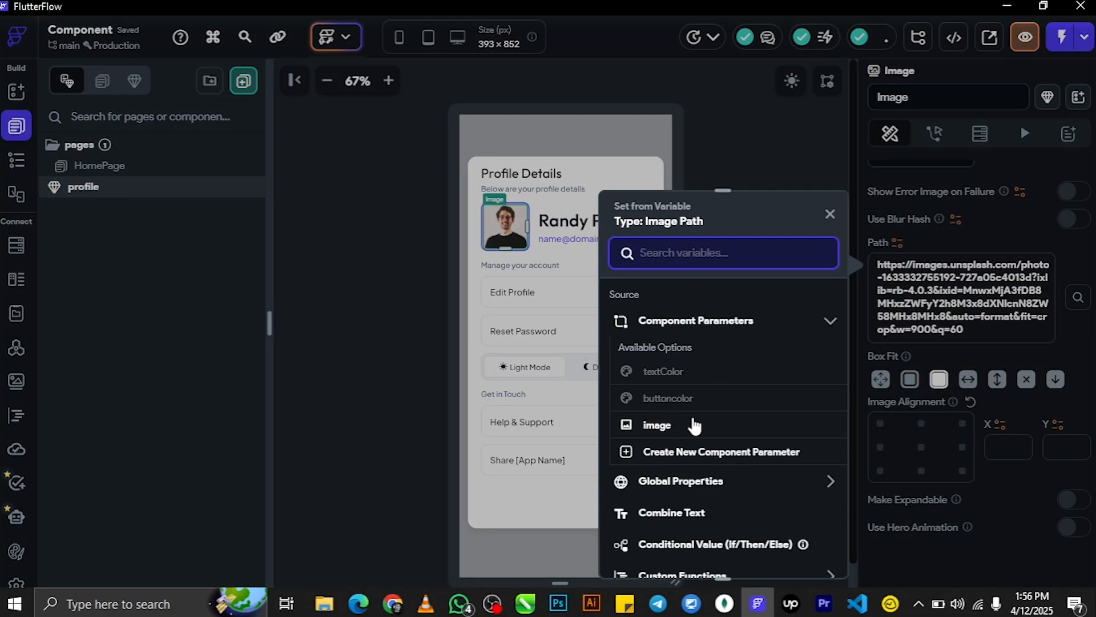
pyautogui.click(805, 320)
pyautogui.click(814, 319)
pyautogui.click(672, 423)
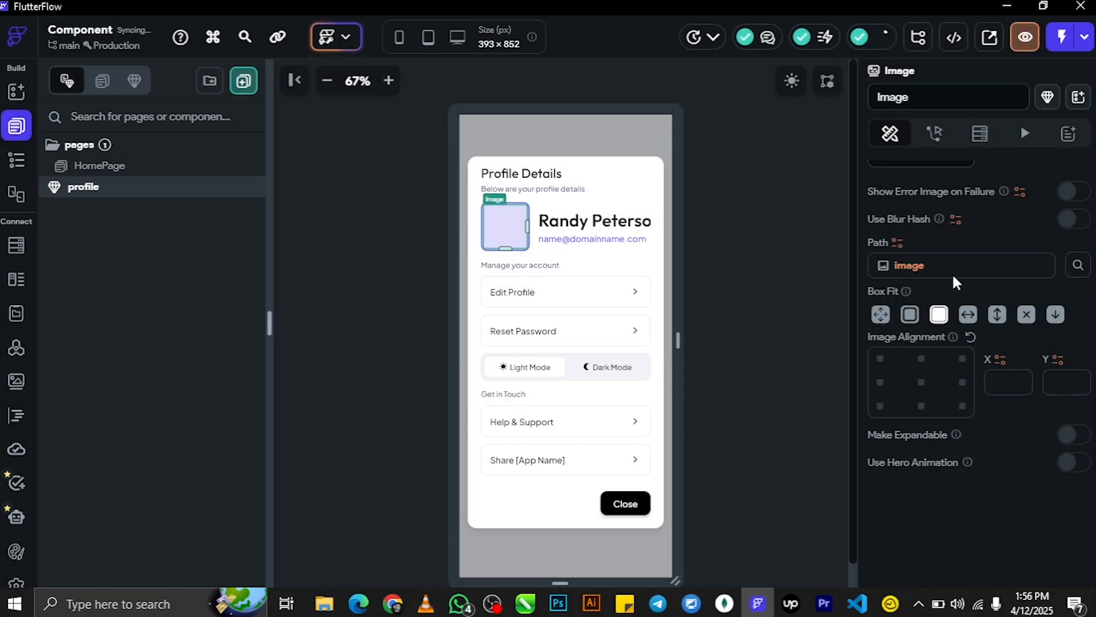
# Step: Open the image path's variable settings, then switch to Chrome and copy the image address of Freepik's grayscale avatar illustration
pyautogui.click(898, 243)
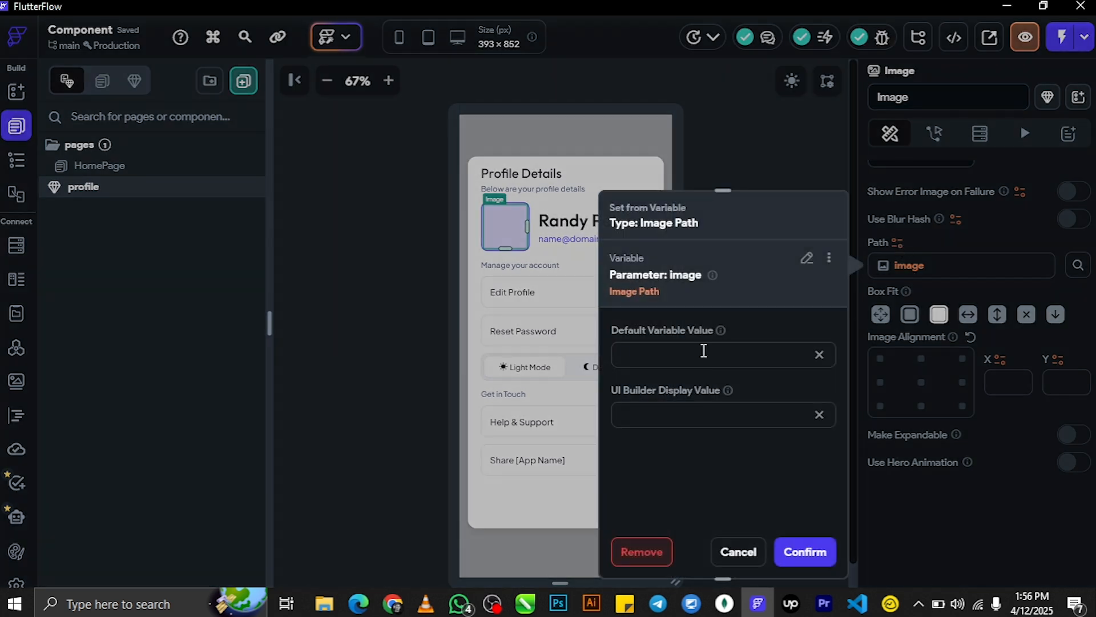
pyautogui.click(393, 604)
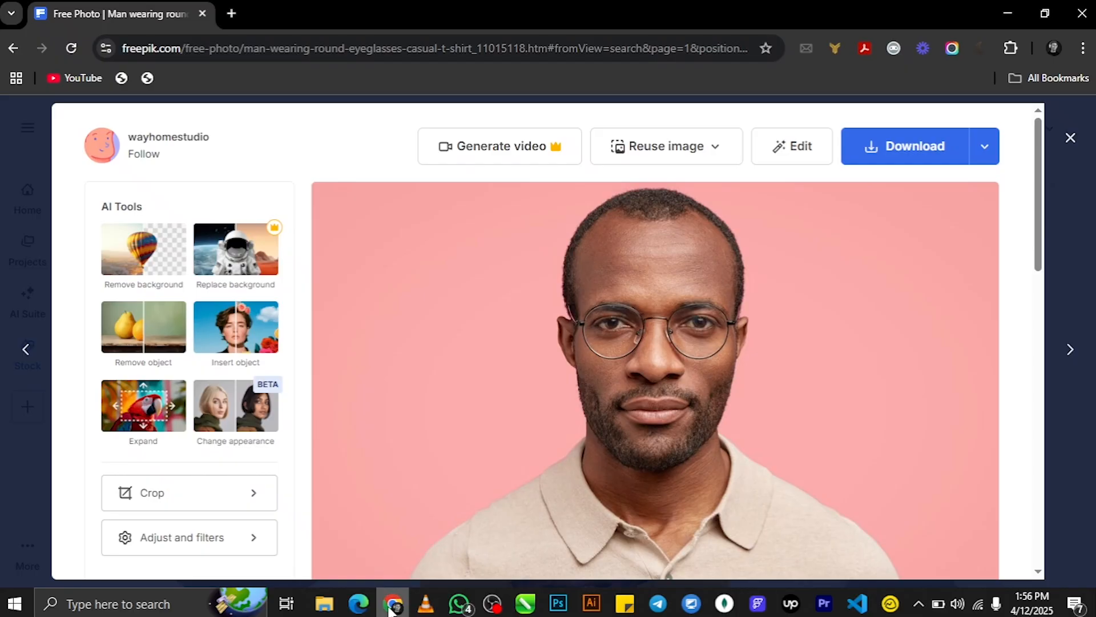
pyautogui.click(1071, 138)
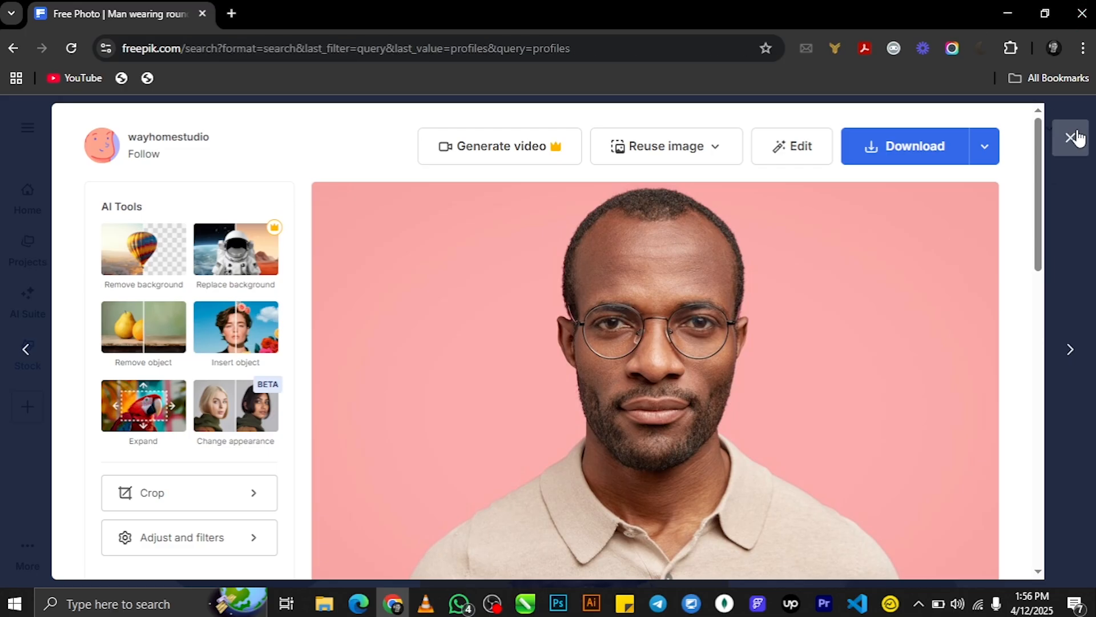
pyautogui.click(227, 471)
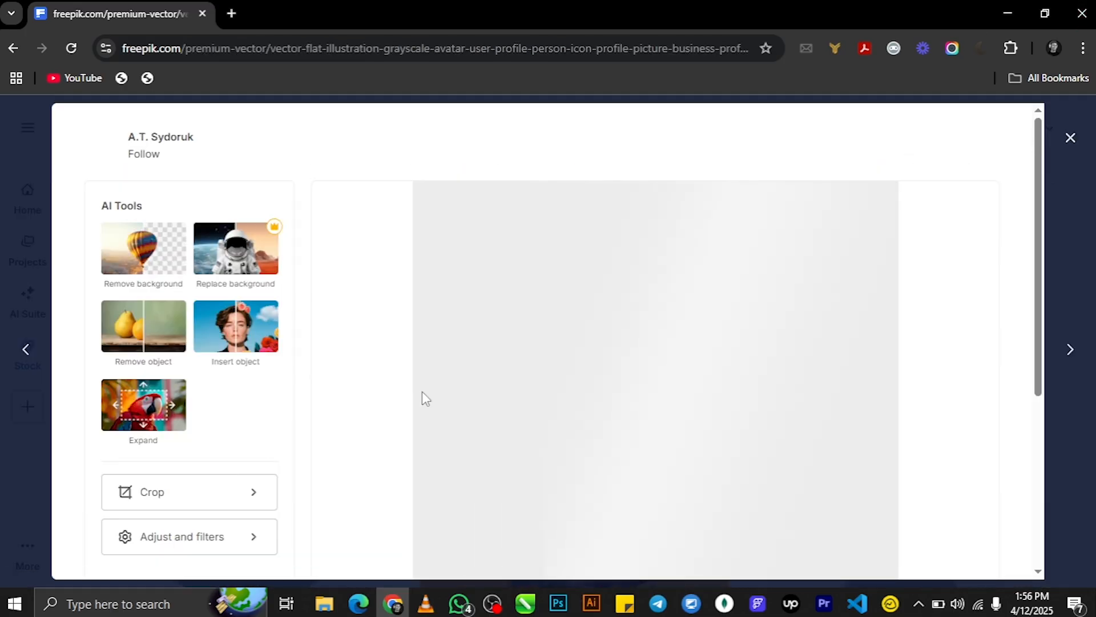
pyautogui.rightClick(635, 337)
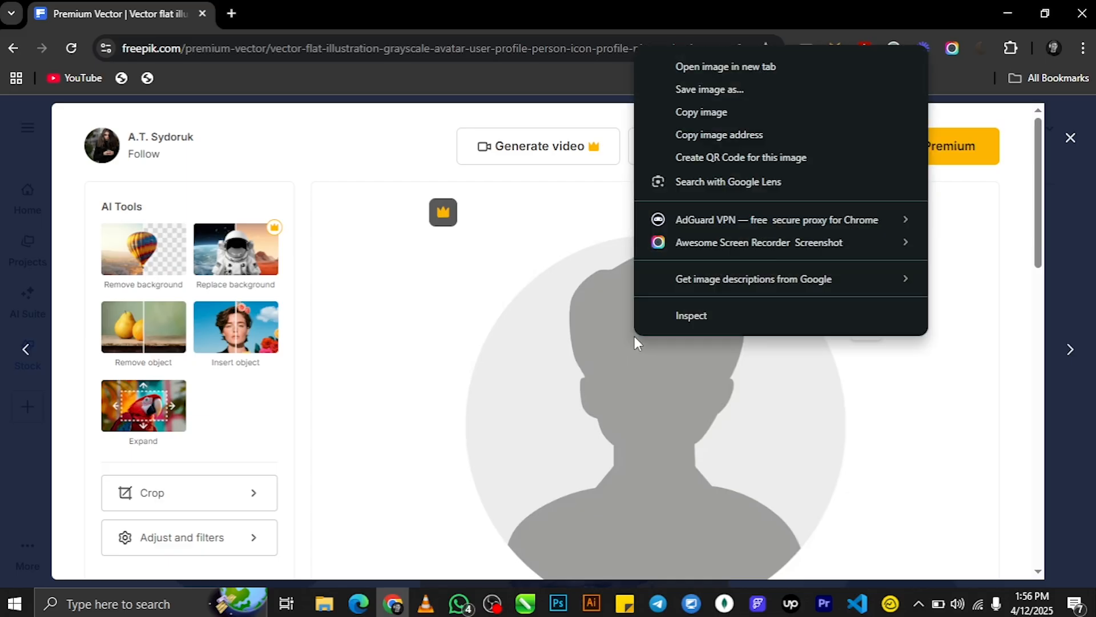
pyautogui.click(701, 132)
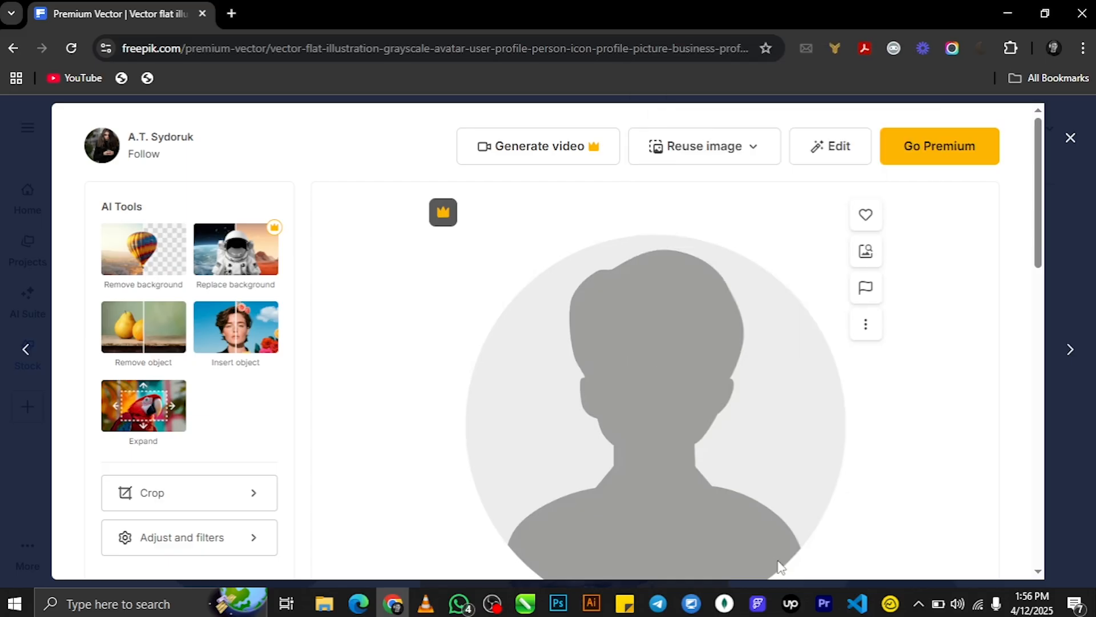
# Step: Return to FlutterFlow and paste the avatar address as both the default variable value and the UI Builder display value of the image path
pyautogui.click(758, 603)
pyautogui.hotkey('ctrl', 'v')
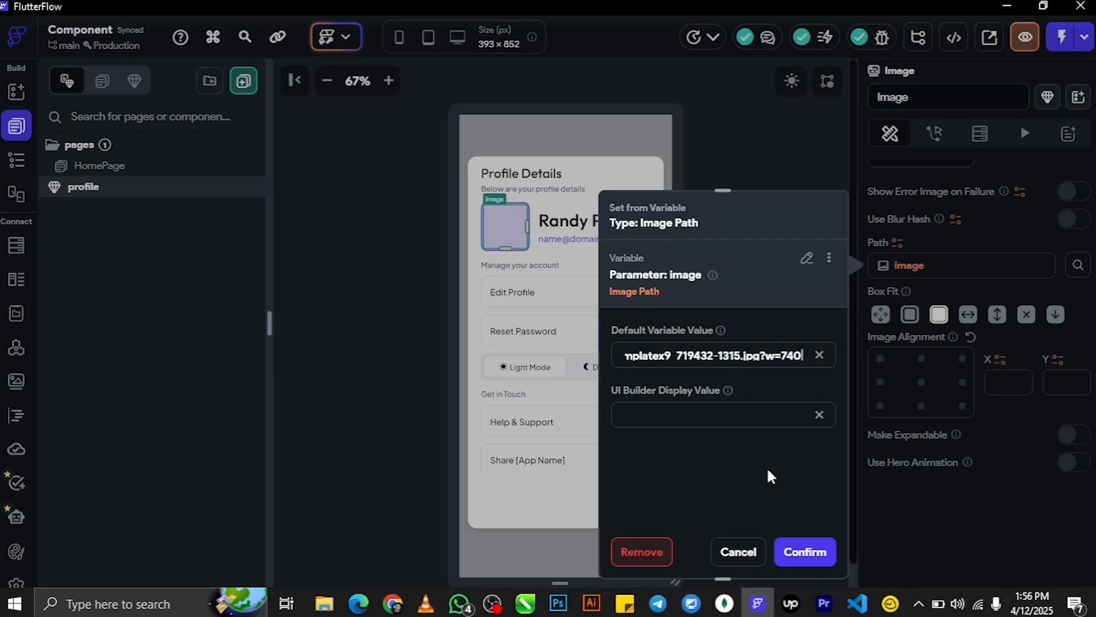
pyautogui.click(728, 416)
pyautogui.hotkey('ctrl', 'v')
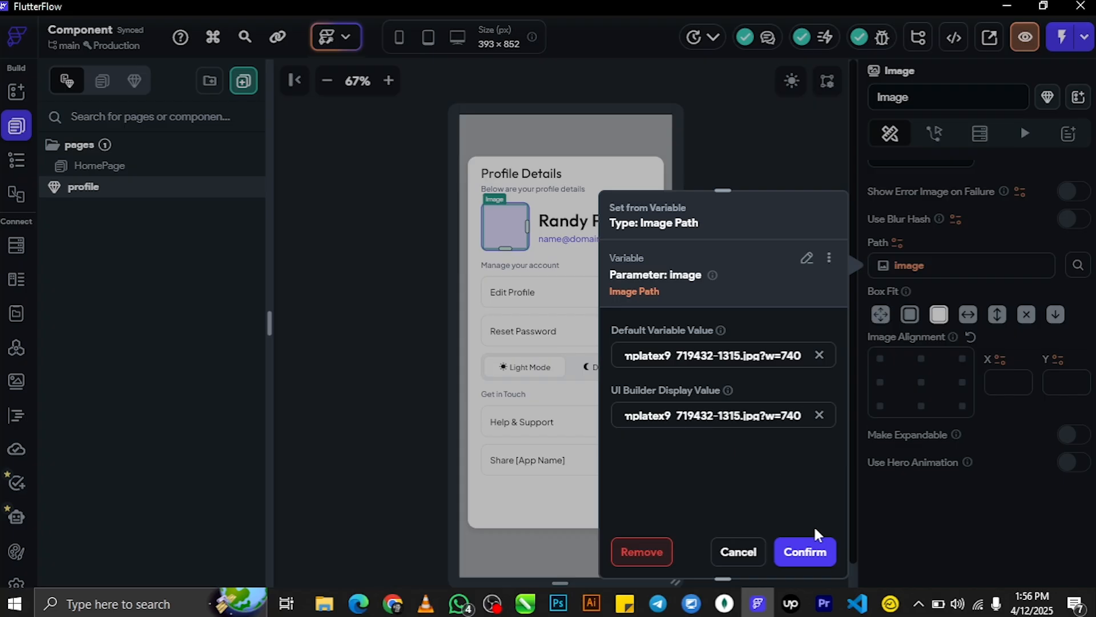
pyautogui.click(794, 565)
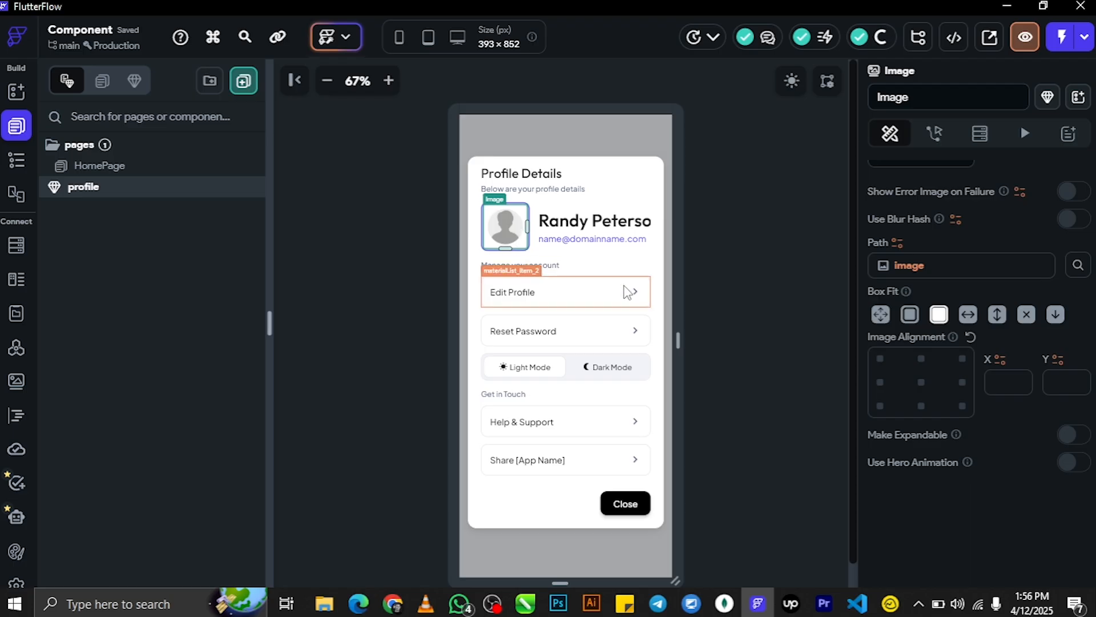
pyautogui.click(736, 318)
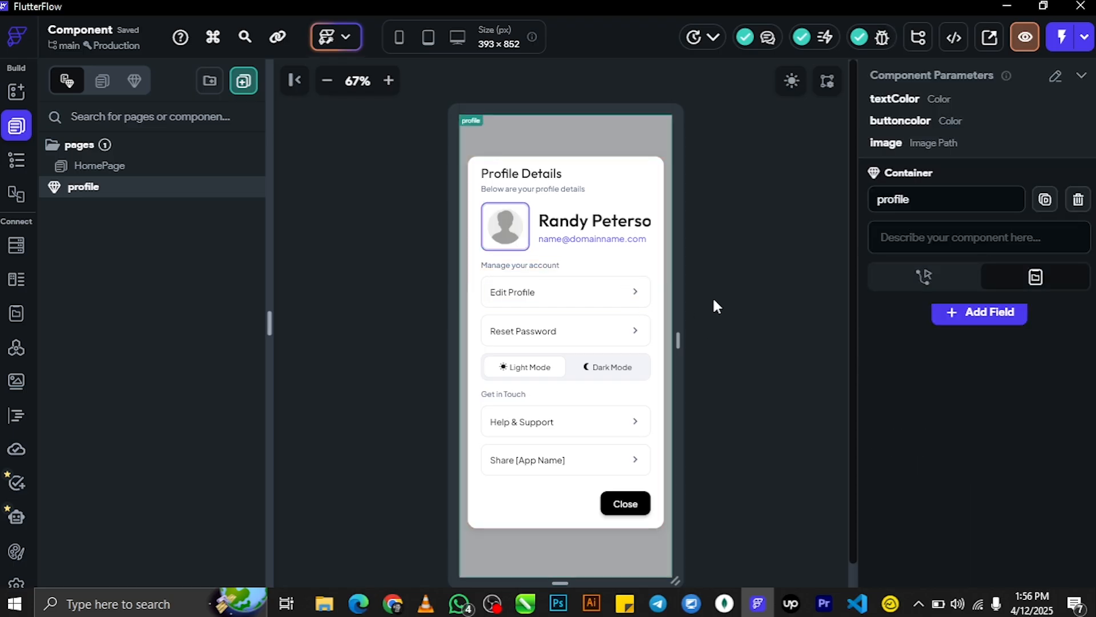
# Step: Run HomePage in Test Mode, check the profile bottom sheet shown by the Click Me button, and close the sheet
pyautogui.click(124, 170)
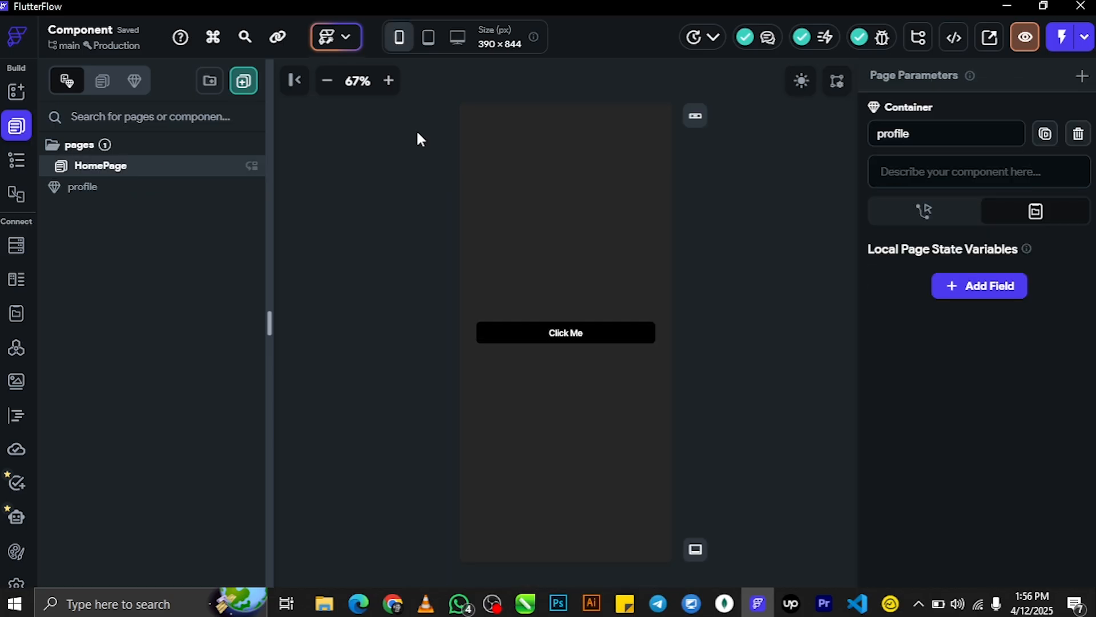
pyautogui.click(1058, 39)
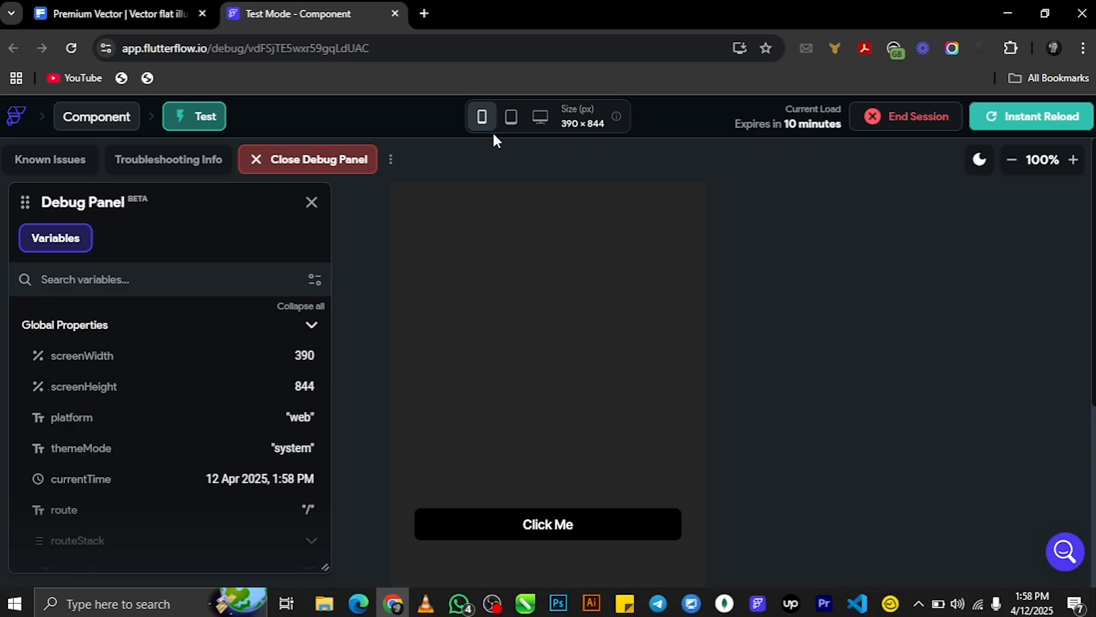
pyautogui.click(1011, 159)
pyautogui.click(1011, 159)
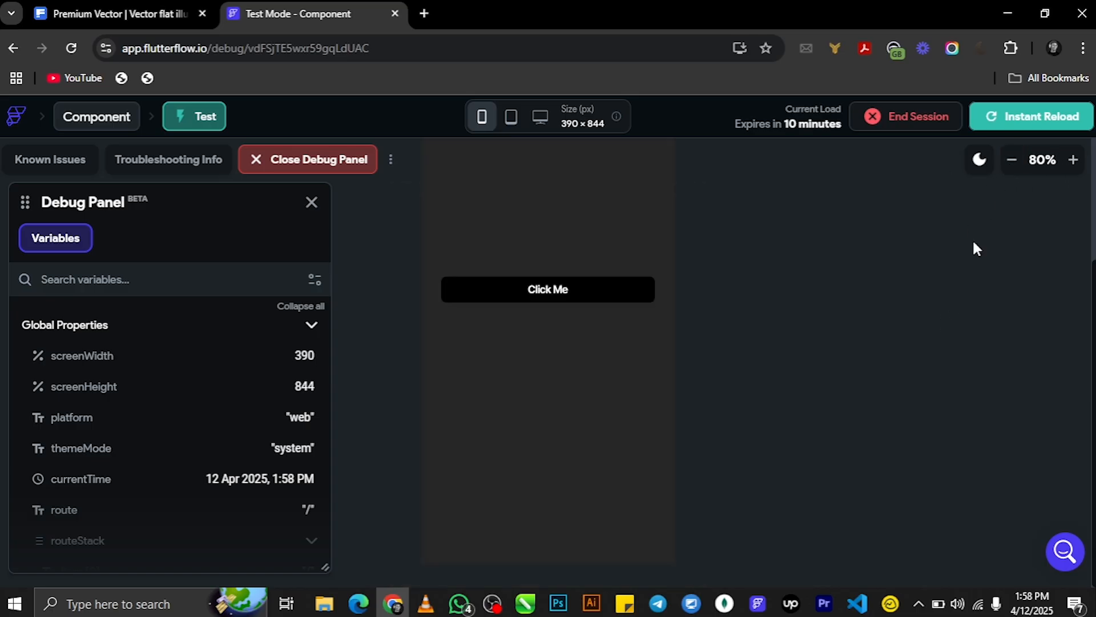
pyautogui.click(1013, 155)
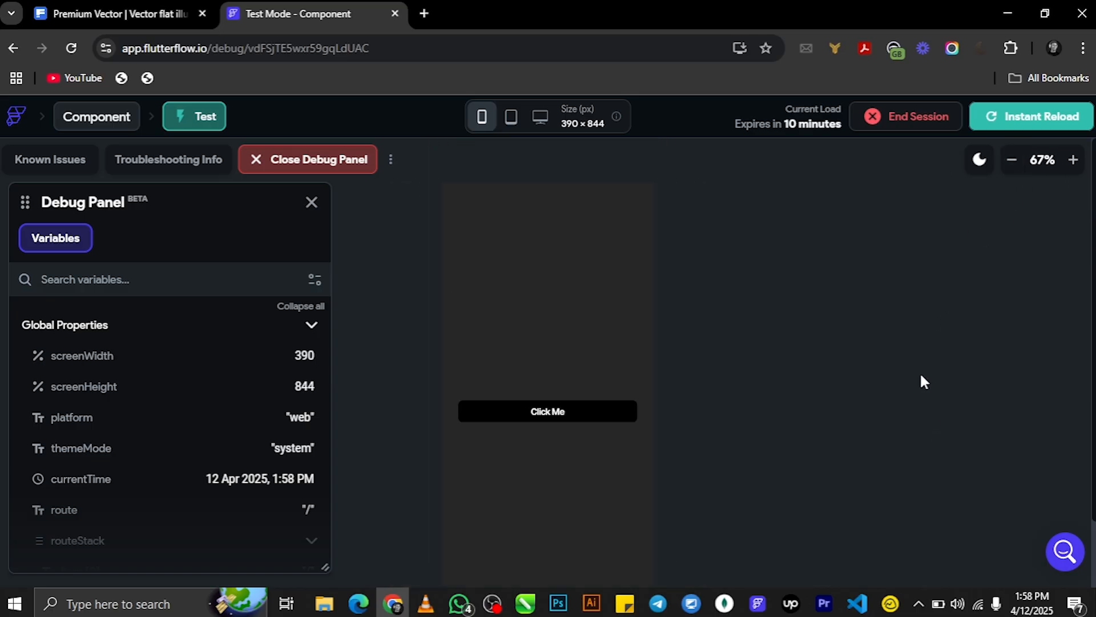
pyautogui.click(536, 409)
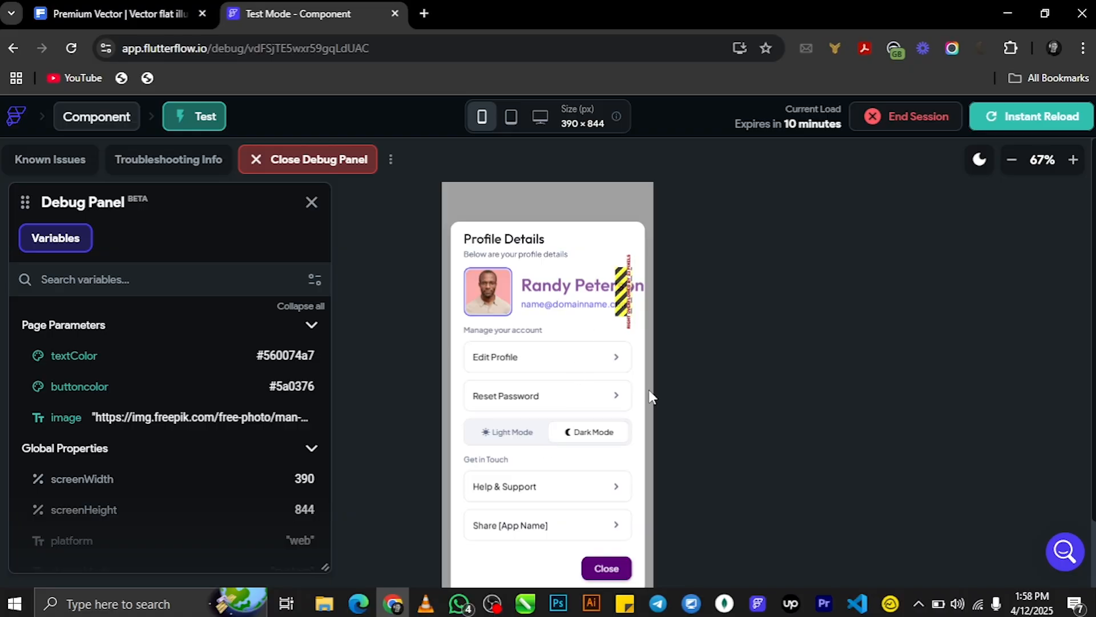
pyautogui.click(1012, 159)
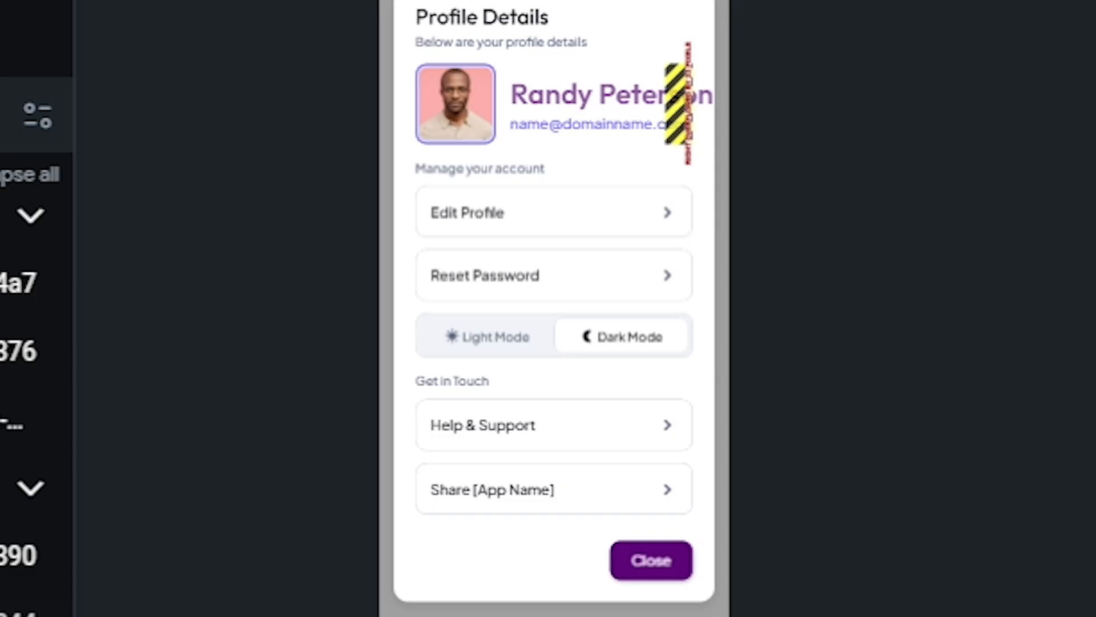
pyautogui.click(642, 571)
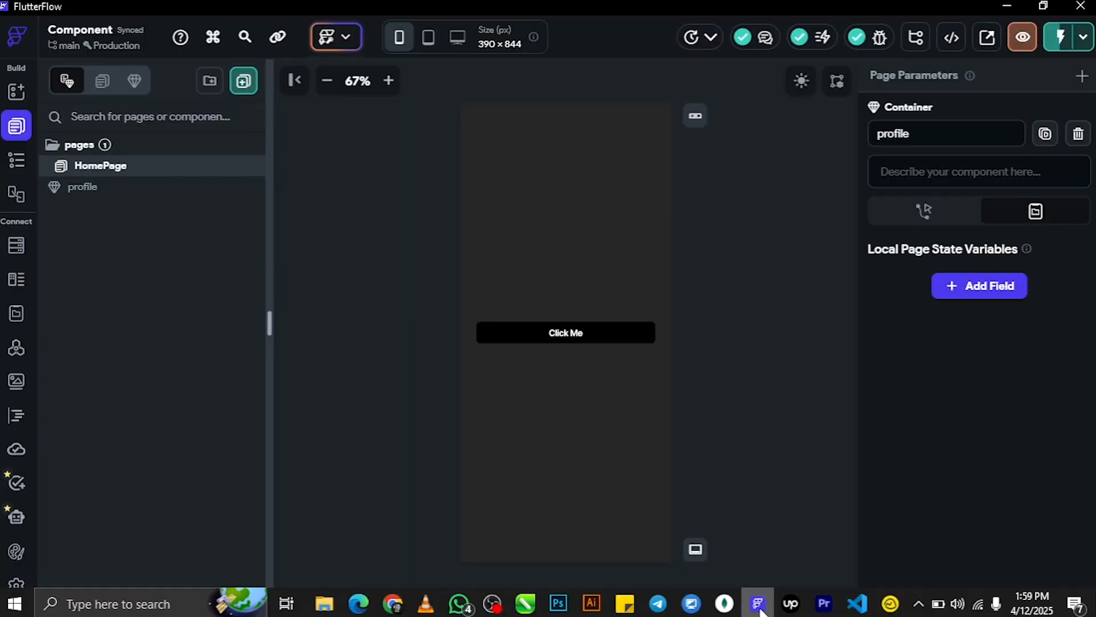
# Step: In the Click Me button's bottom sheet action, set the profile component's textColor parameter to dark red #A7740002
pyautogui.click(610, 334)
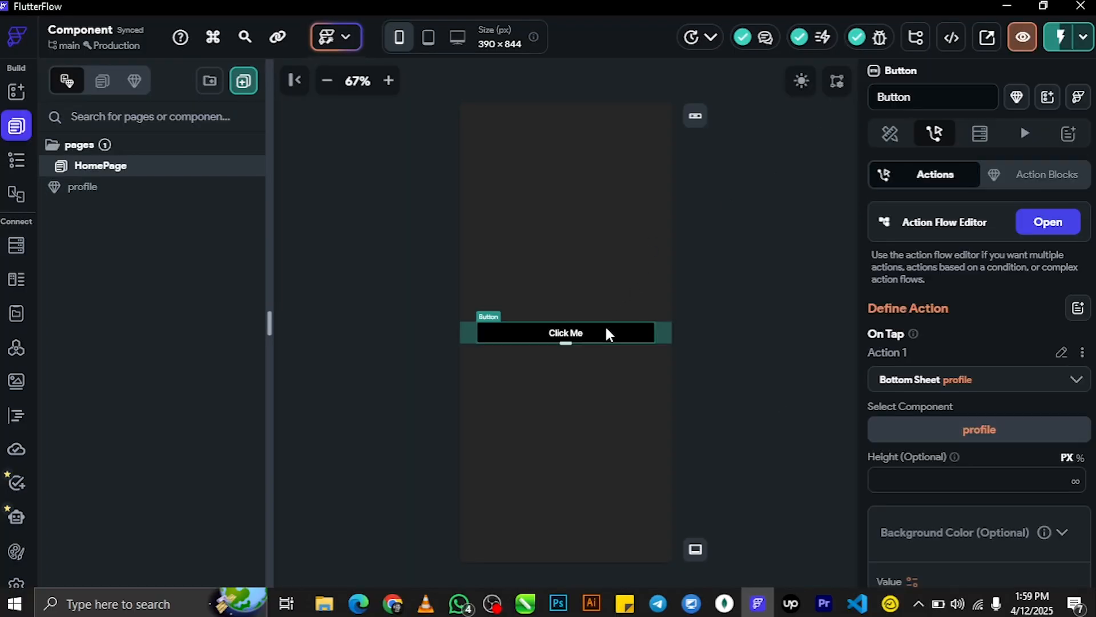
pyautogui.click(1047, 223)
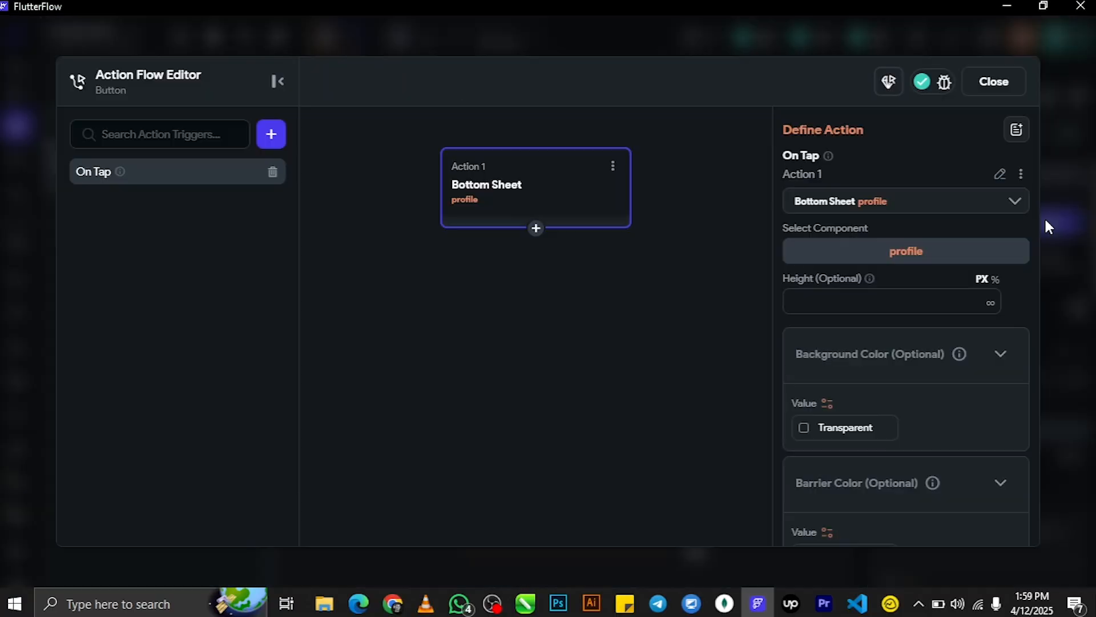
pyautogui.scroll(-5, 951, 318)
pyautogui.moveTo(1032, 427); pyautogui.dragTo(1047, 362)
pyautogui.click(883, 361)
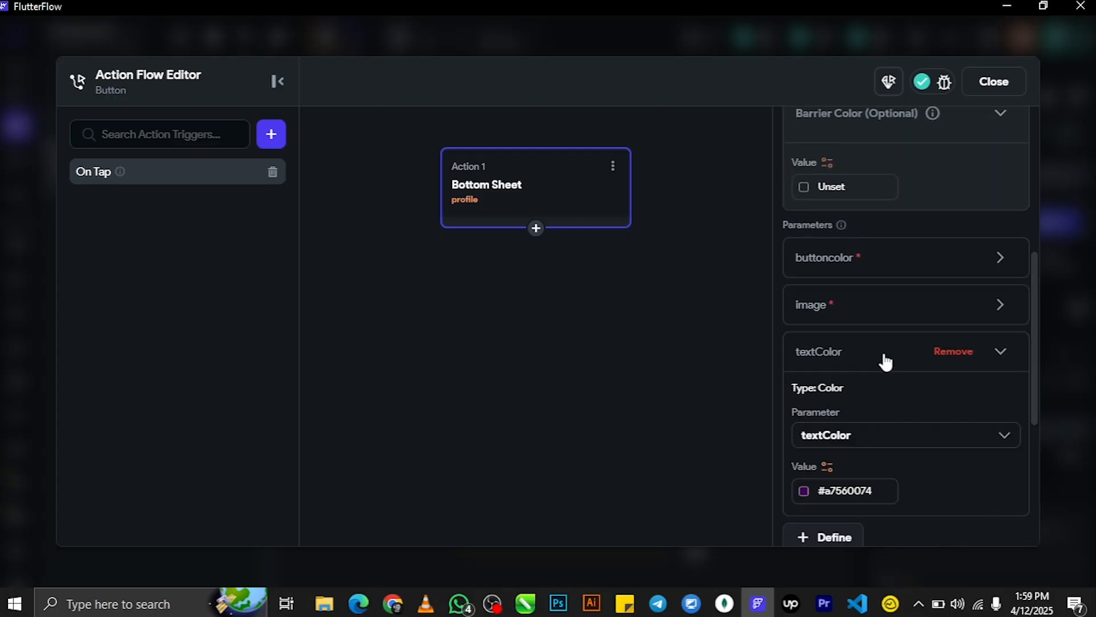
pyautogui.click(804, 490)
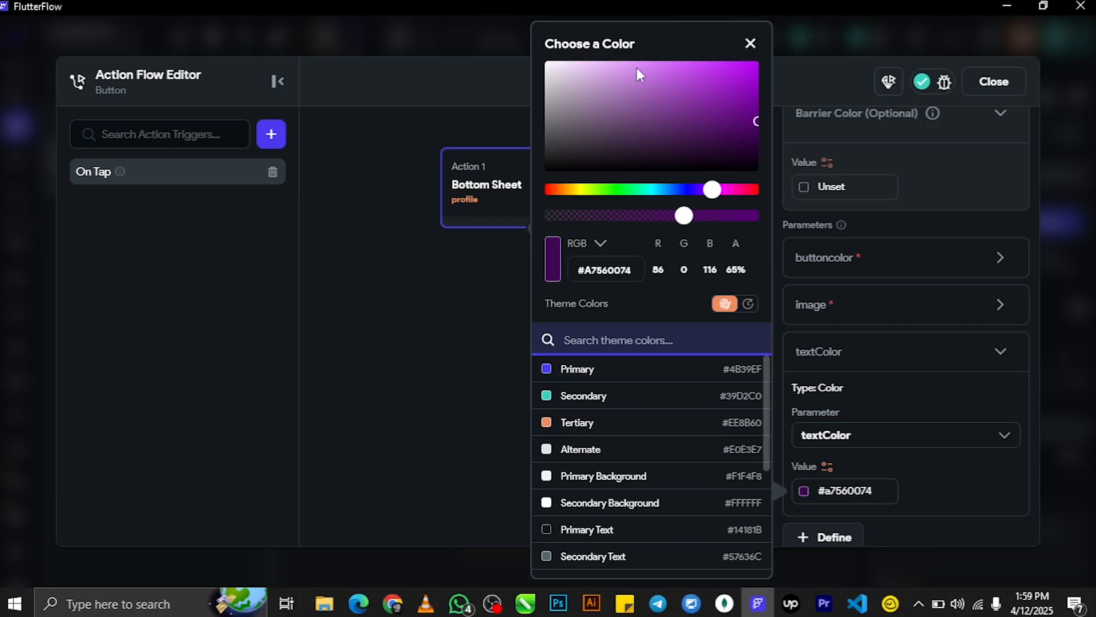
pyautogui.moveTo(718, 188); pyautogui.dragTo(756, 190)
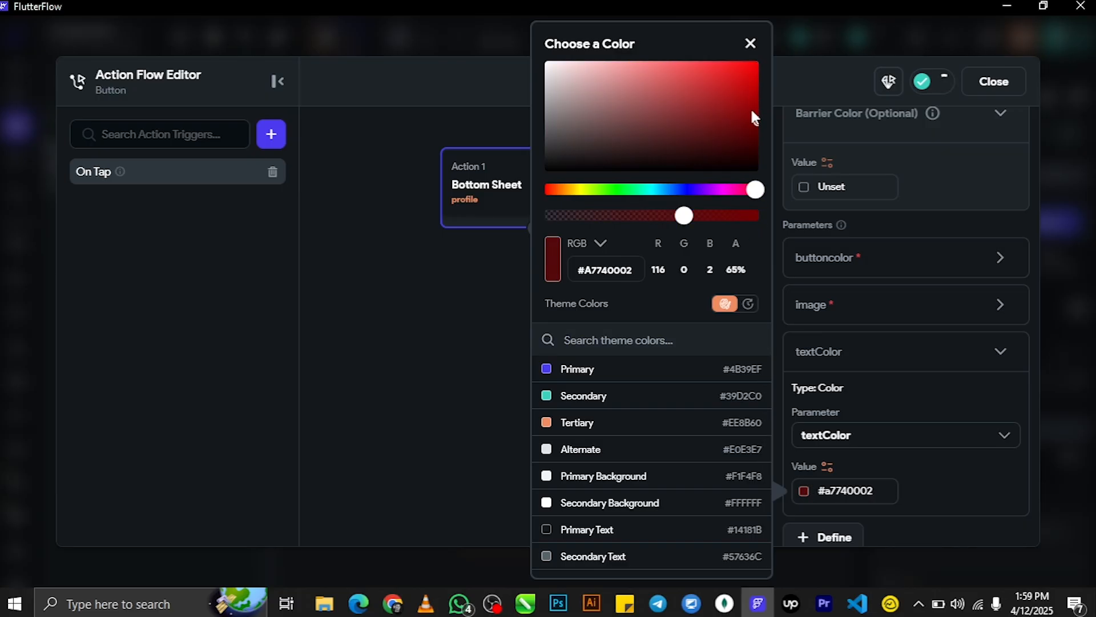
pyautogui.click(750, 40)
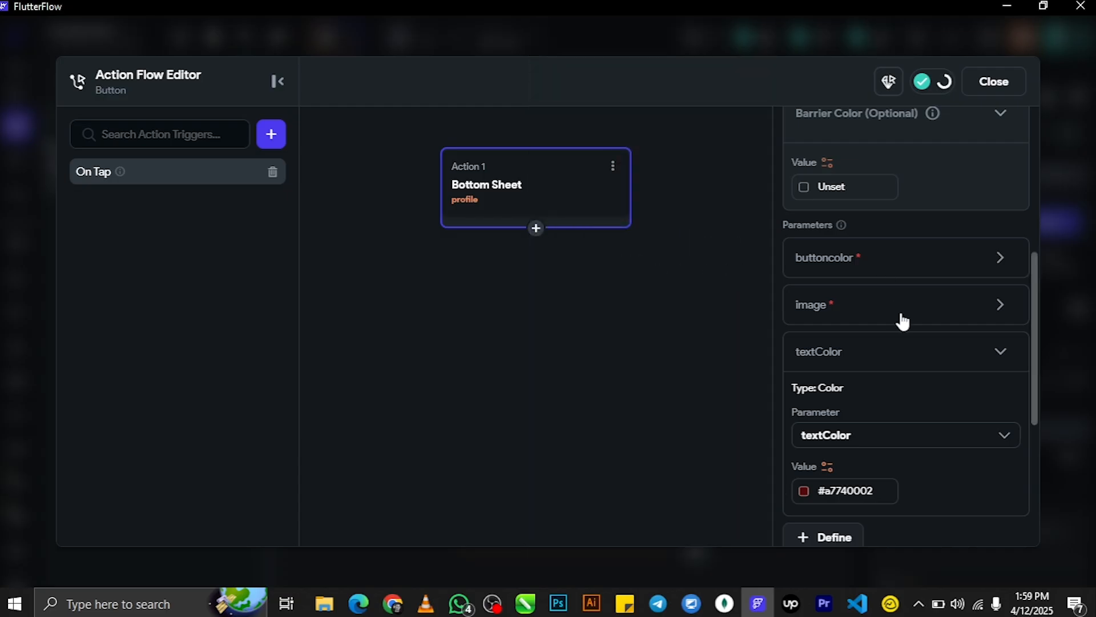
# Step: Set the buttoncolor parameter of the same bottom sheet action to red #C70427 and close the Action Flow Editor
pyautogui.click(894, 258)
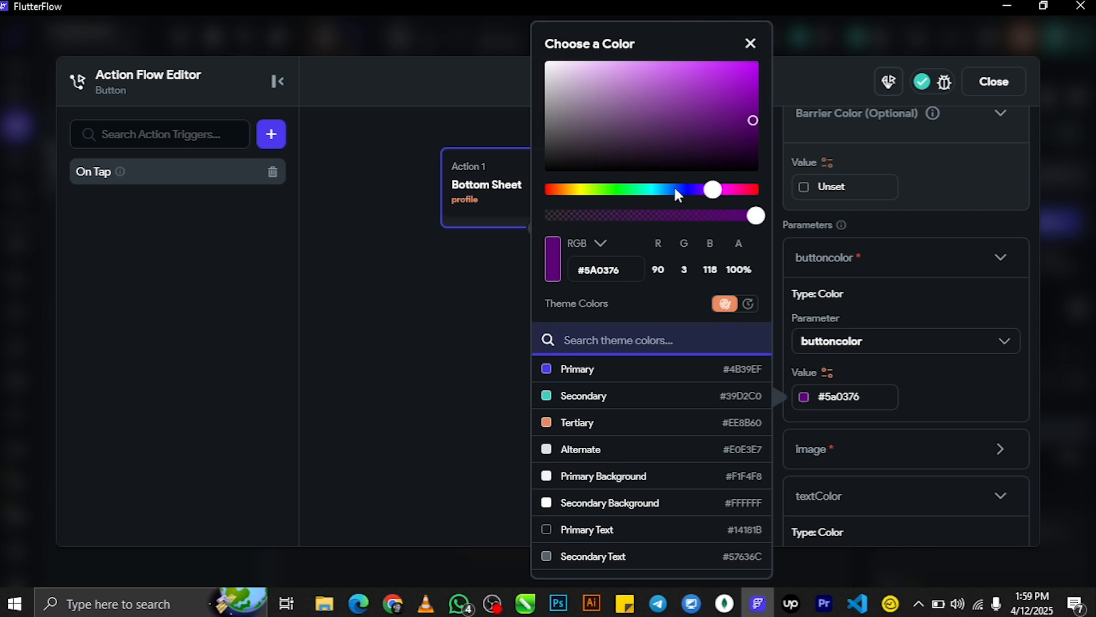
pyautogui.moveTo(714, 190); pyautogui.dragTo(755, 191)
pyautogui.moveTo(748, 122); pyautogui.dragTo(754, 87)
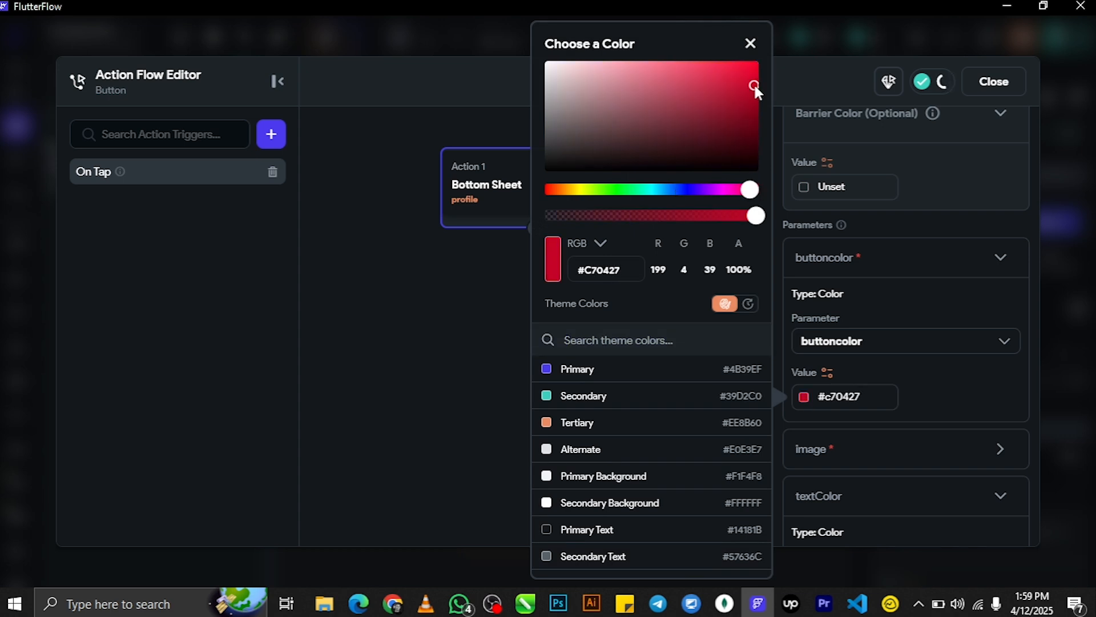
pyautogui.click(751, 44)
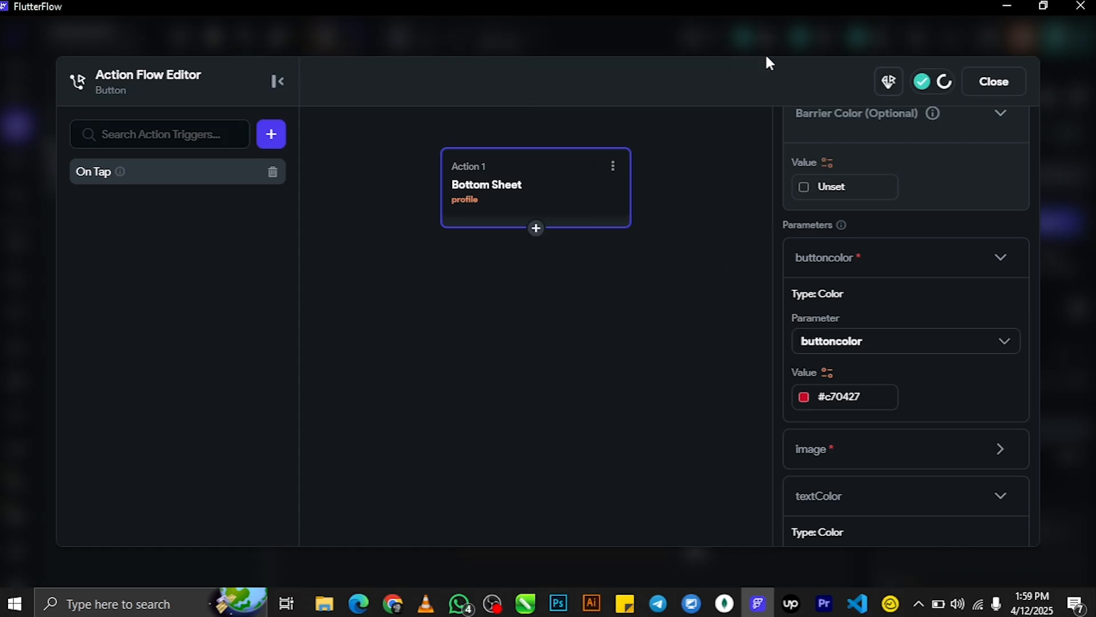
pyautogui.click(1006, 87)
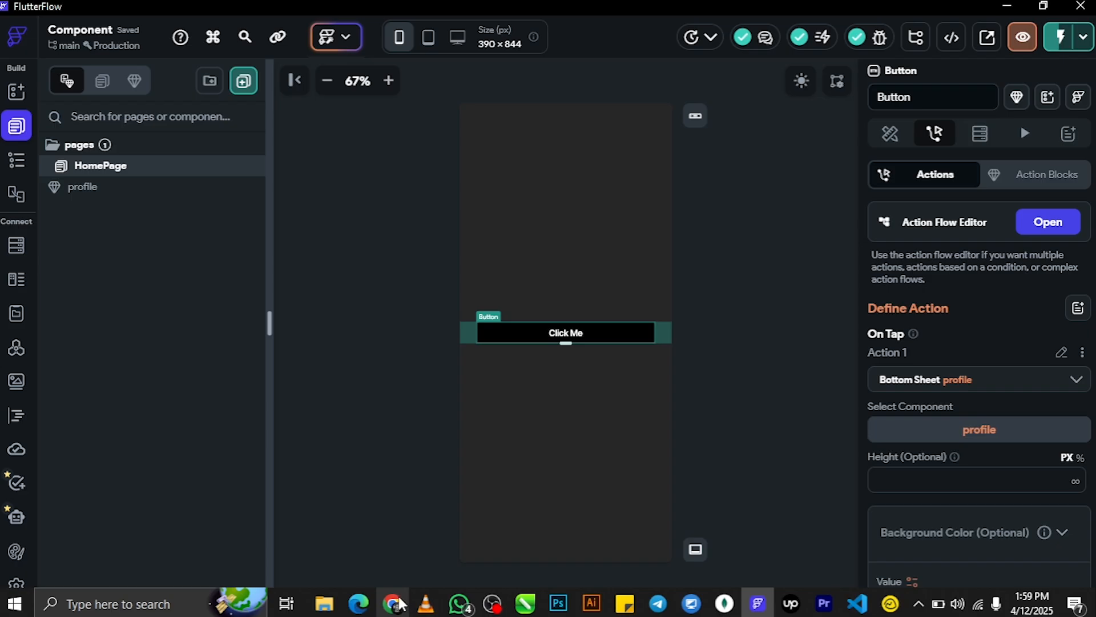
# Step: Switch to the Test Mode session in Chrome, reload it with the new colors, and open the profile bottom sheet from Click Me
pyautogui.click(400, 604)
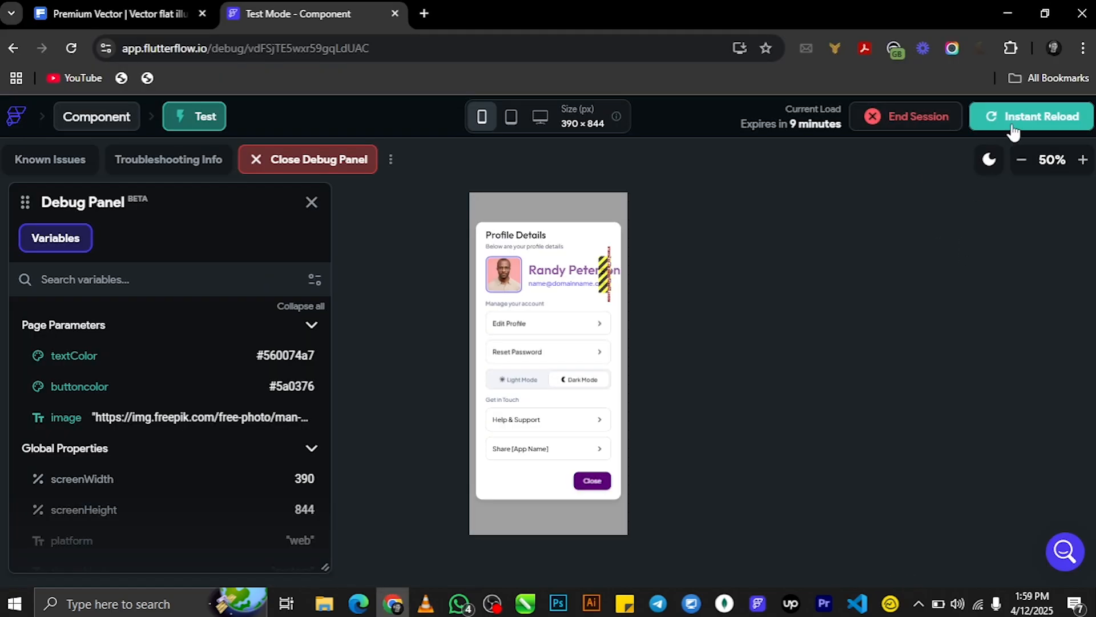
pyautogui.click(1030, 116)
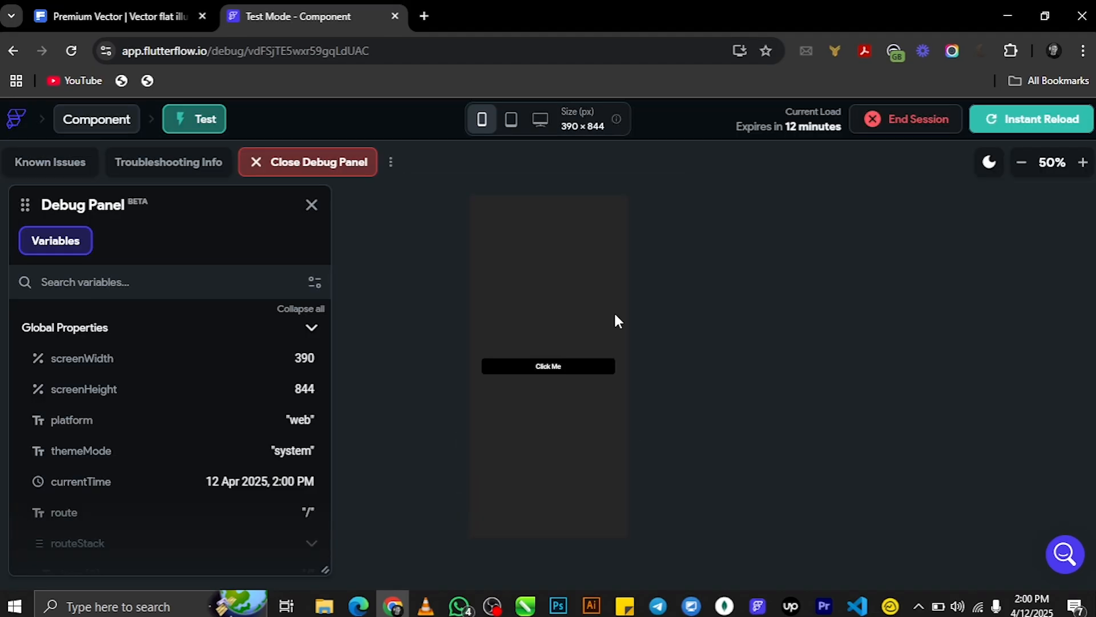
pyautogui.click(559, 368)
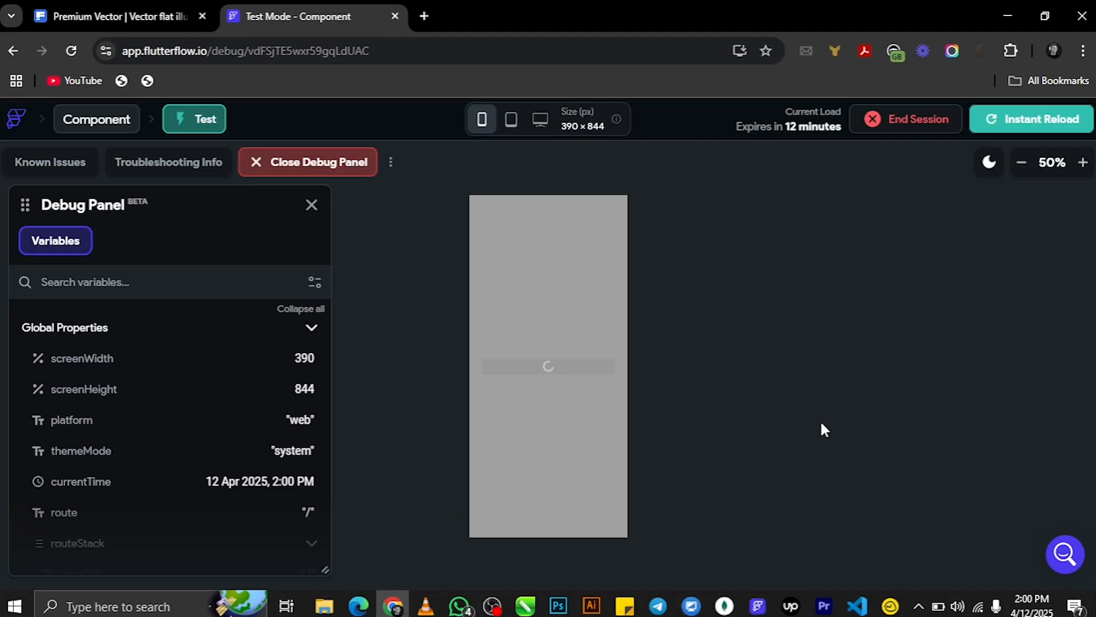